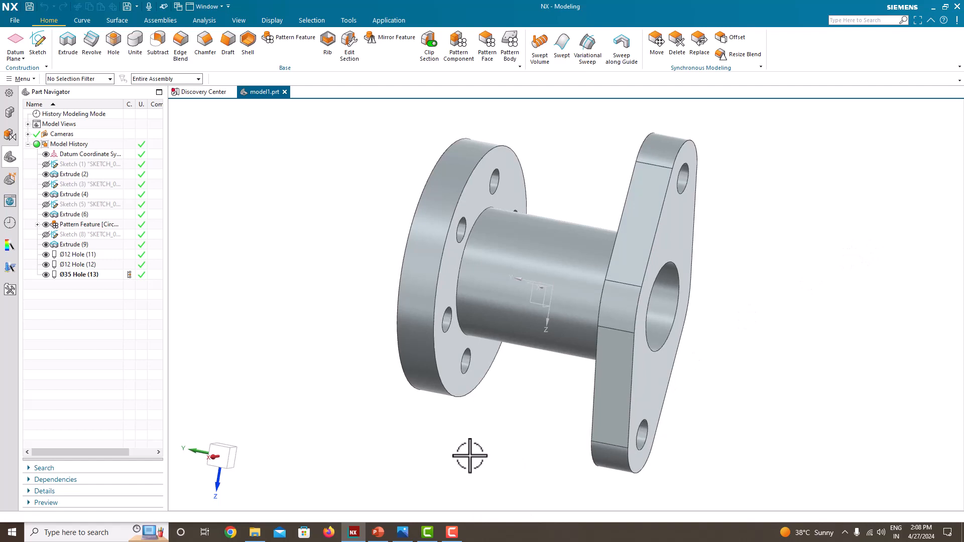
# Examine the dimensioned flange drawing in the image viewer and the PowerPoint slide, and return to NX.
pyautogui.click(403, 532)
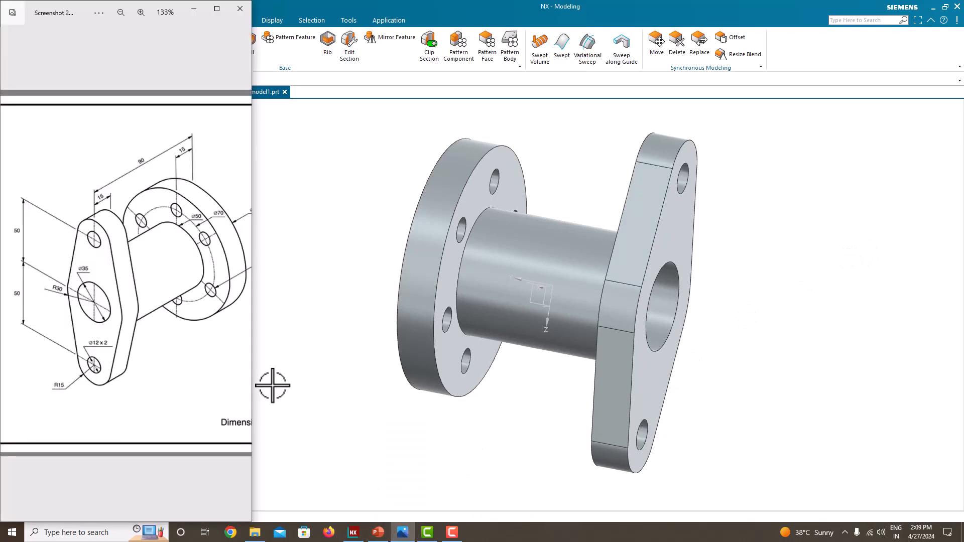
pyautogui.scroll(-2, 152, 295)
pyautogui.scroll(2, 154, 299)
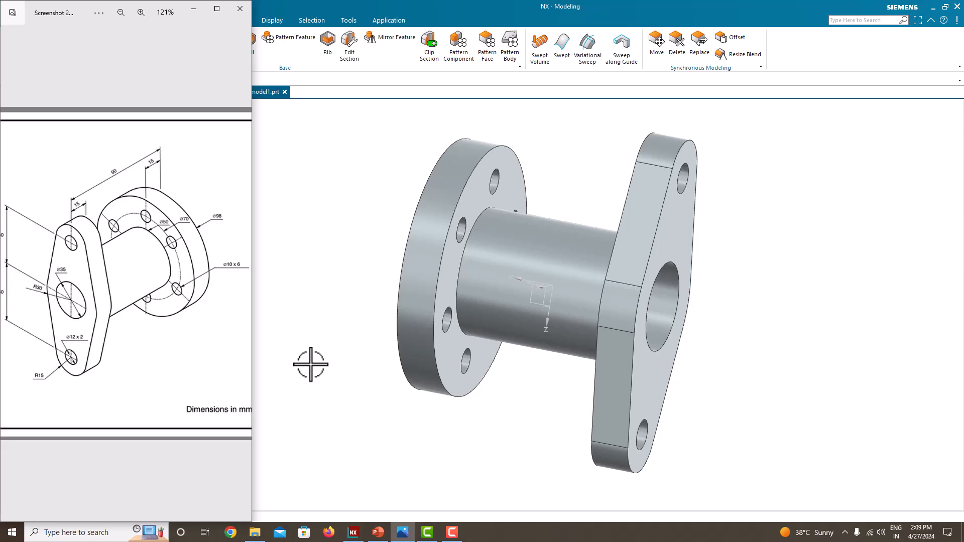
pyautogui.click(379, 532)
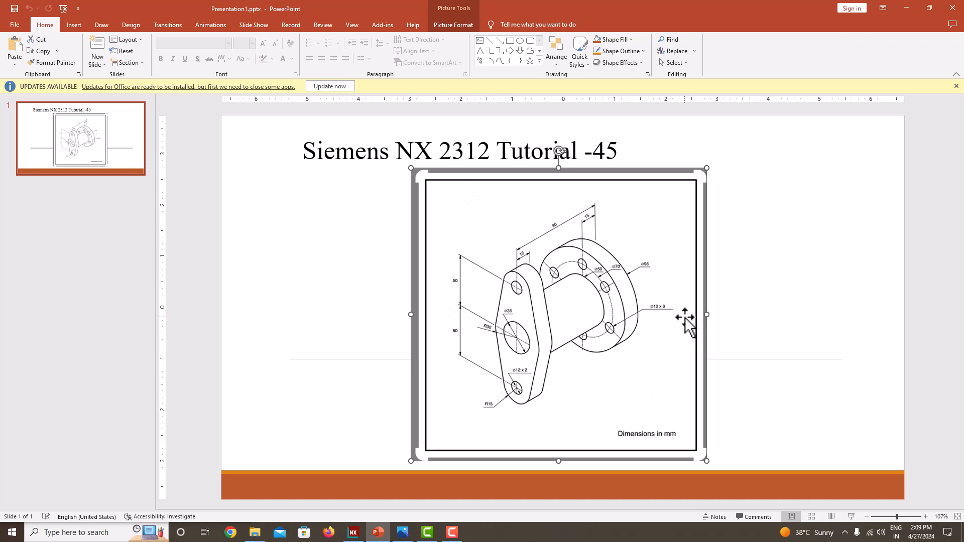
pyautogui.click(354, 533)
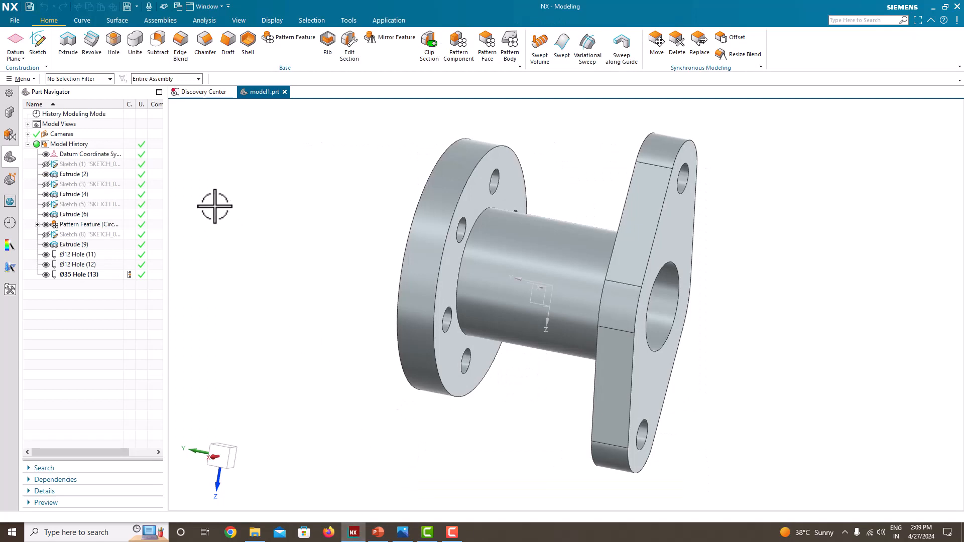
# Create a new part from the Model template in millimetres, named model2.prt, in the folder E:\tutorial\Nx-2312\tutorial_45.
pyautogui.click(12, 21)
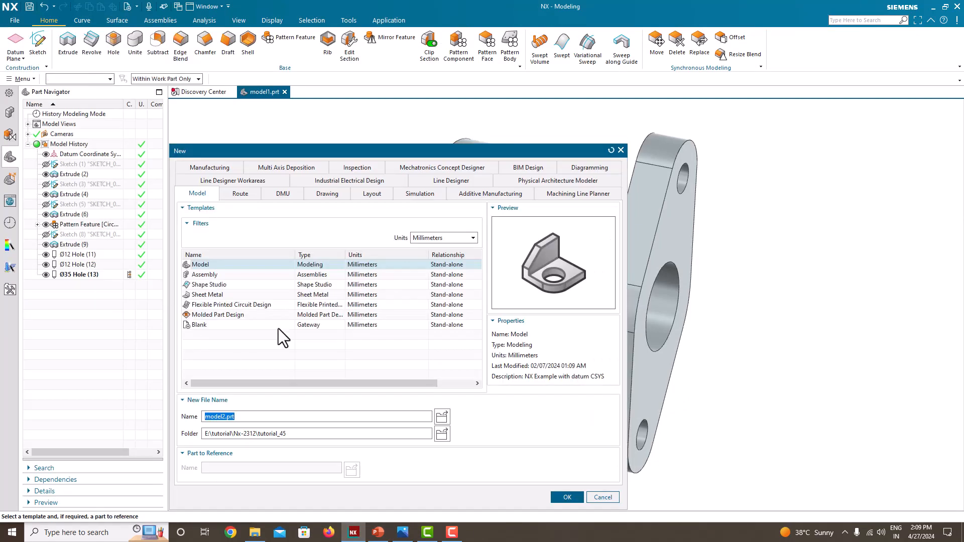
pyautogui.click(203, 265)
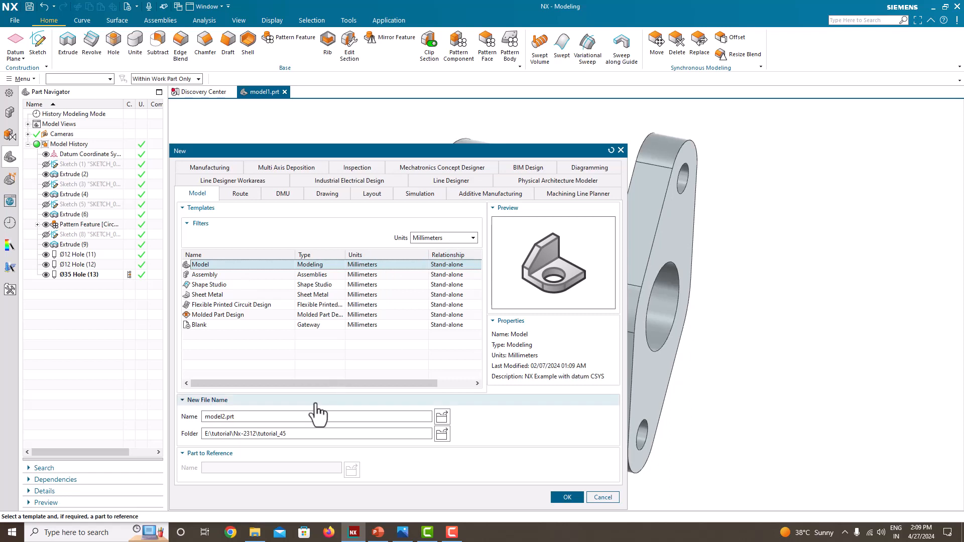
pyautogui.click(336, 434)
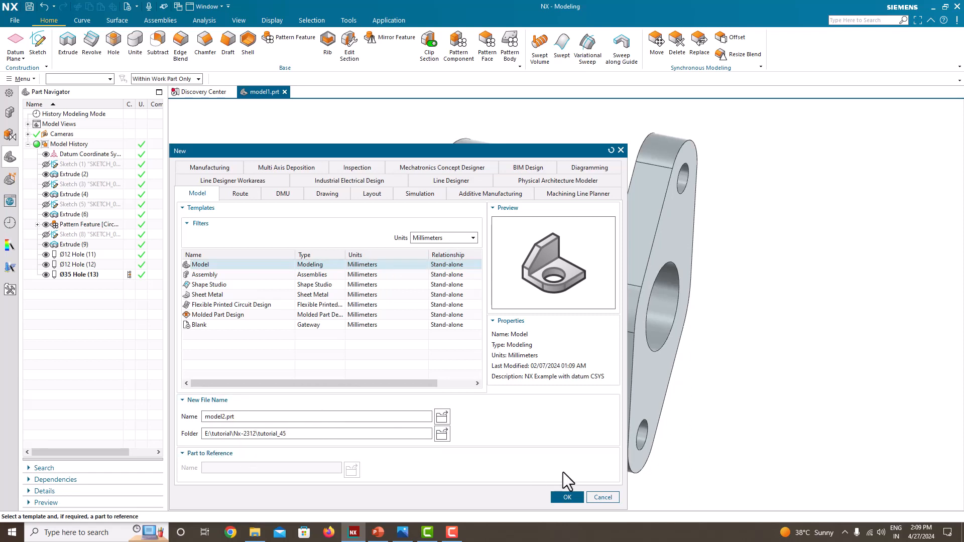
pyautogui.click(569, 497)
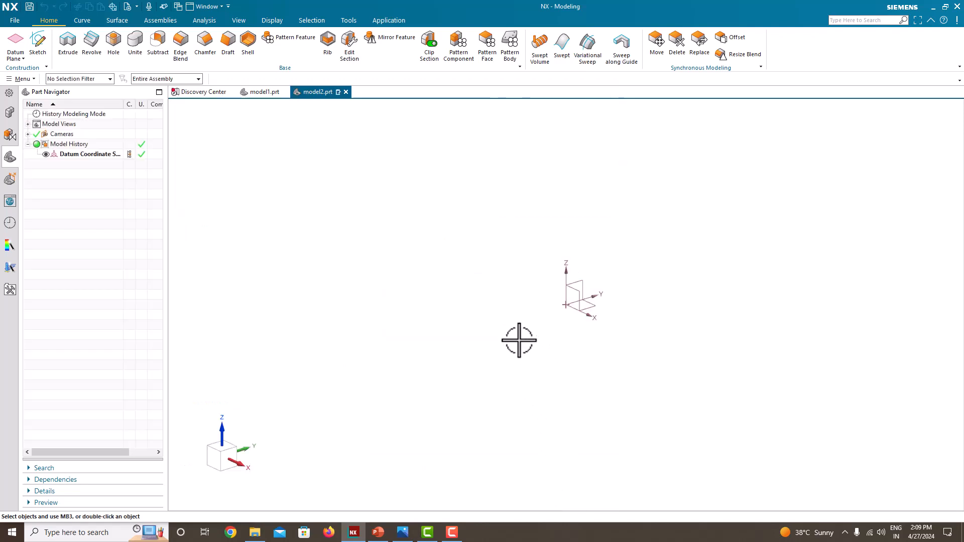
# Arrange the reference drawing and the NX window side by side, with NX filling the space beside the narrow, enlarged drawing.
pyautogui.click(402, 532)
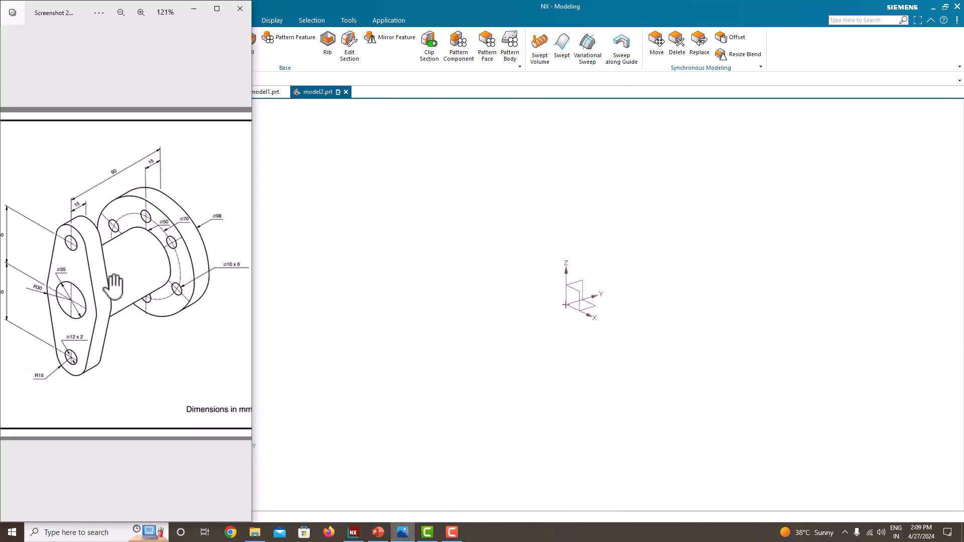
pyautogui.click(295, 241)
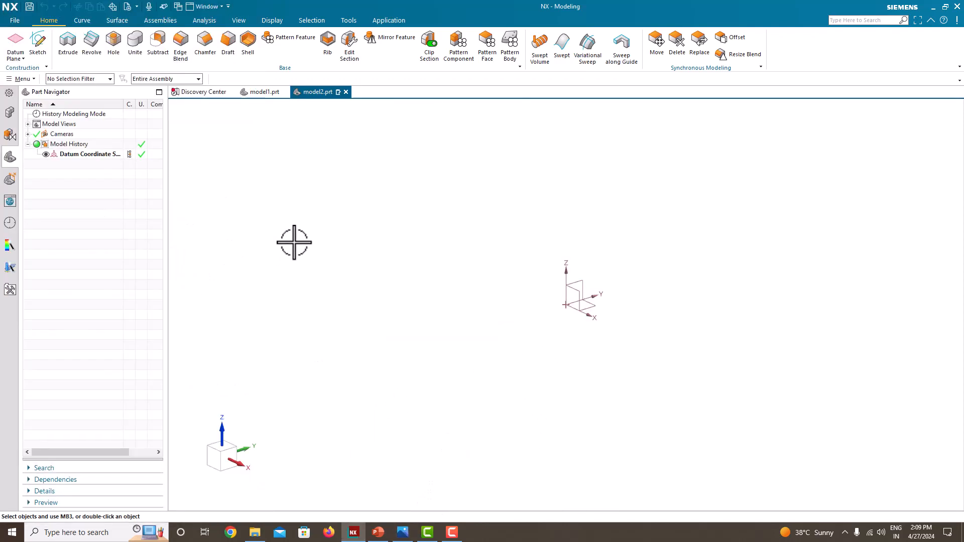
pyautogui.press('super+Right')
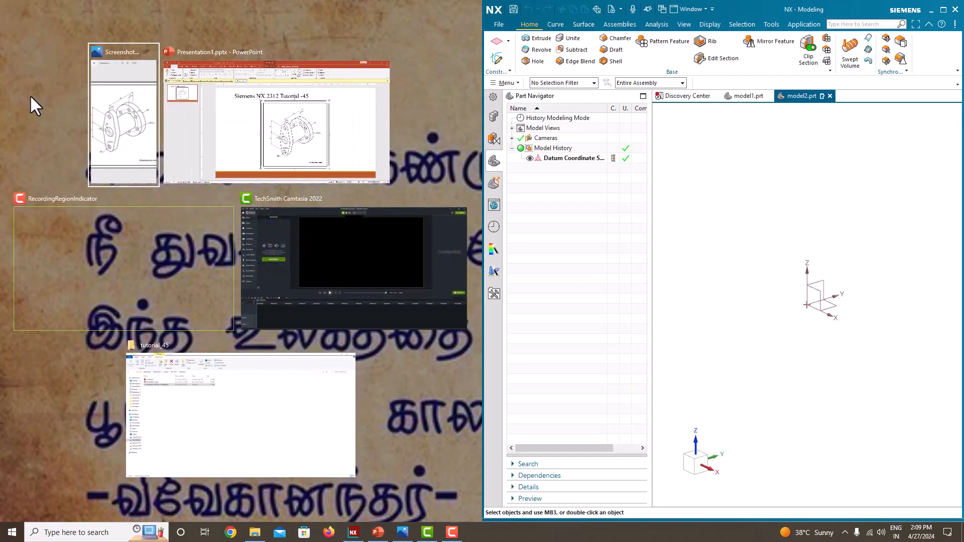
pyautogui.click(123, 146)
pyautogui.moveTo(481, 243); pyautogui.dragTo(251, 243)
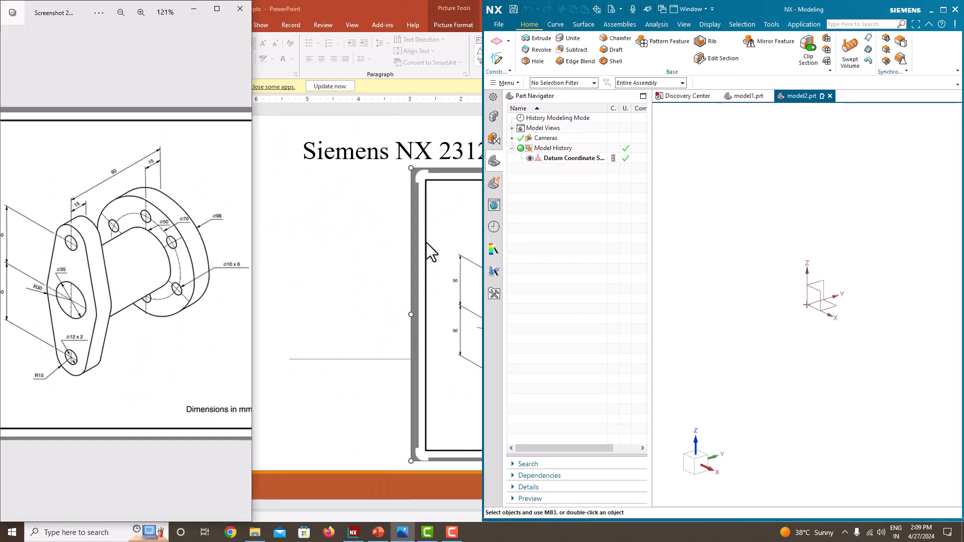
pyautogui.moveTo(482, 245); pyautogui.dragTo(251, 229)
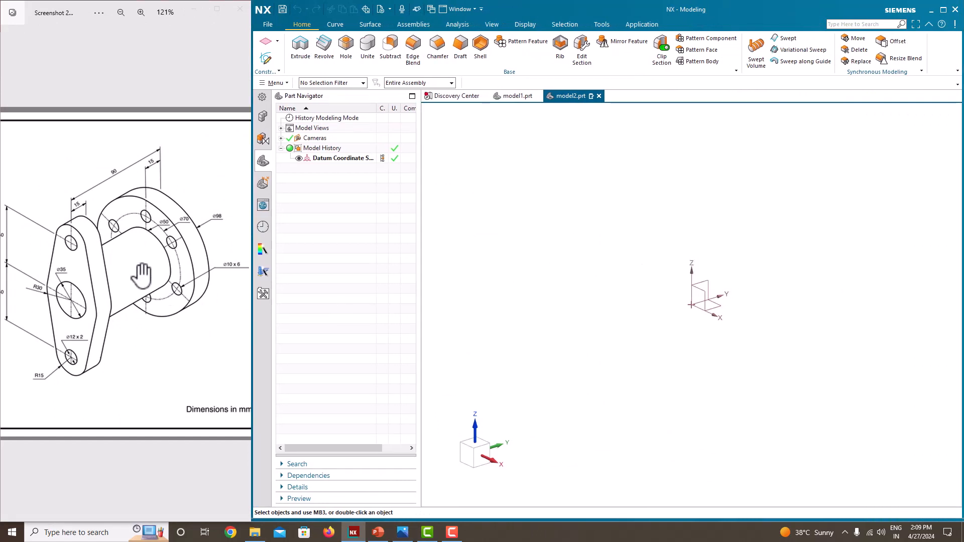
pyautogui.scroll(2, 142, 274)
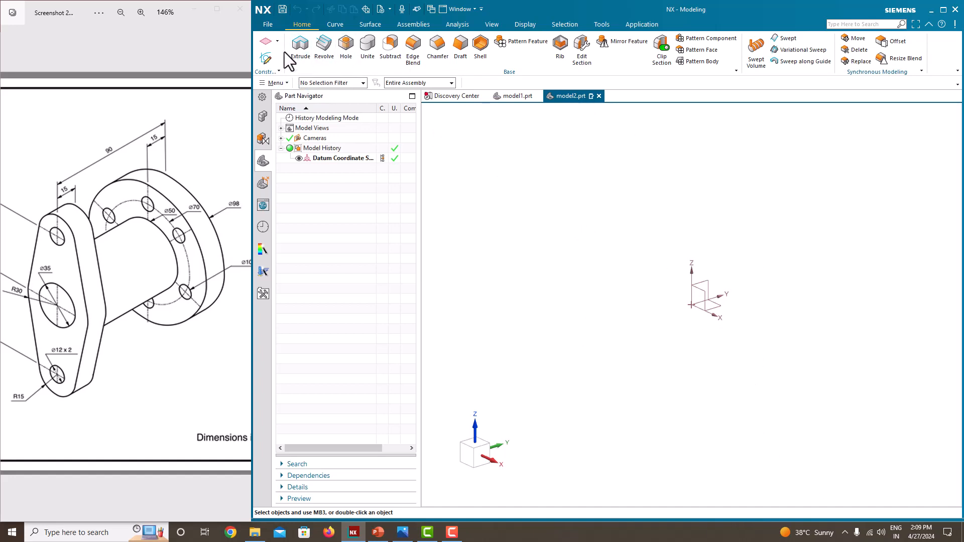
# Create a sketch on the Front plane and draw a circle about 224 mm in diameter centred on the origin.
pyautogui.click(265, 57)
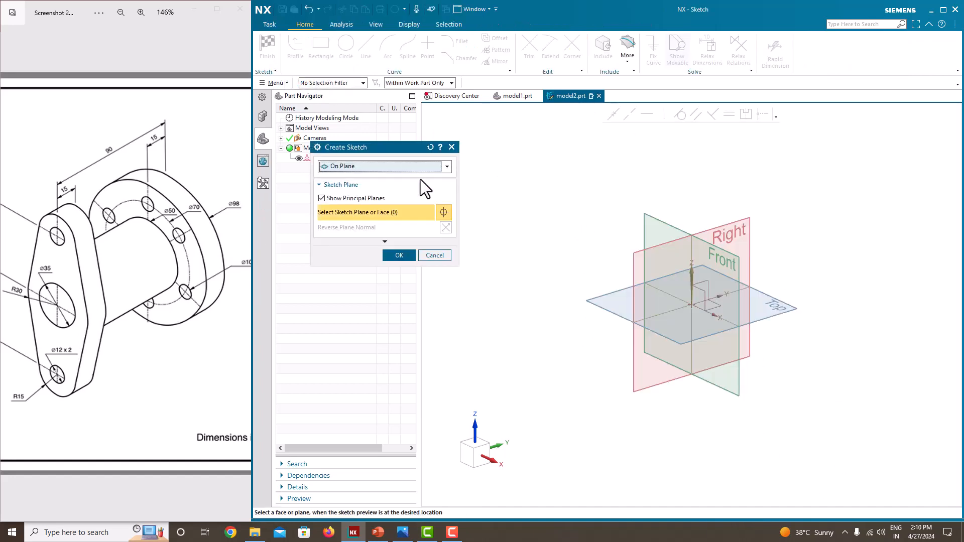
pyautogui.click(727, 252)
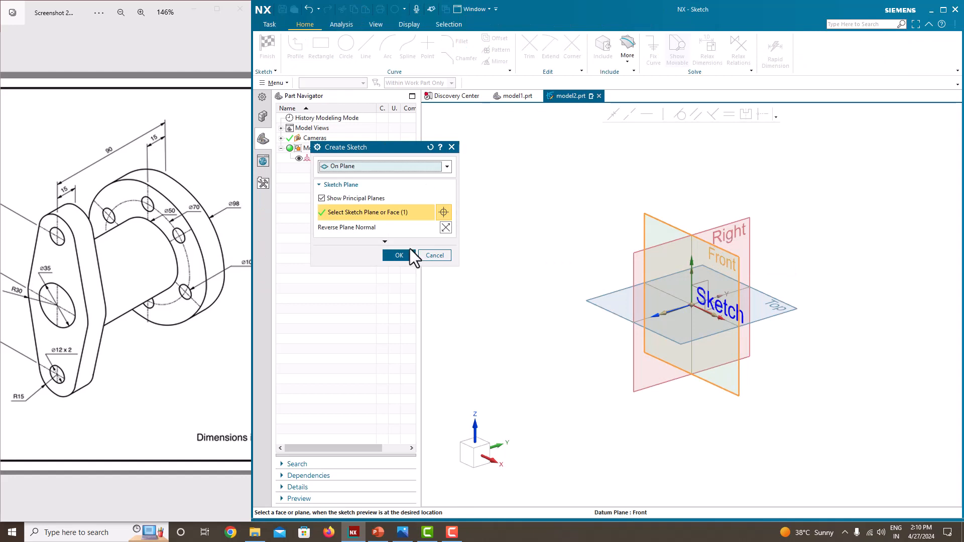
pyautogui.click(394, 254)
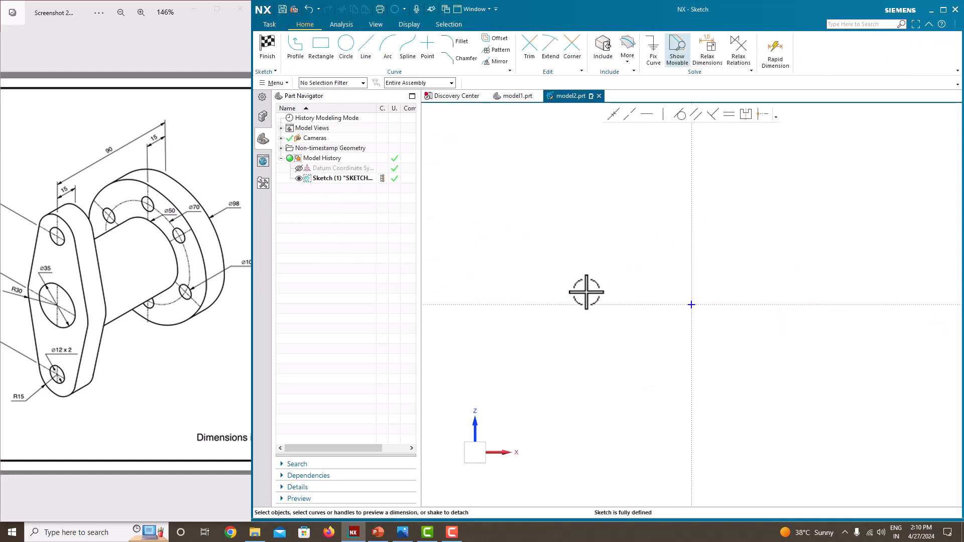
pyautogui.click(346, 50)
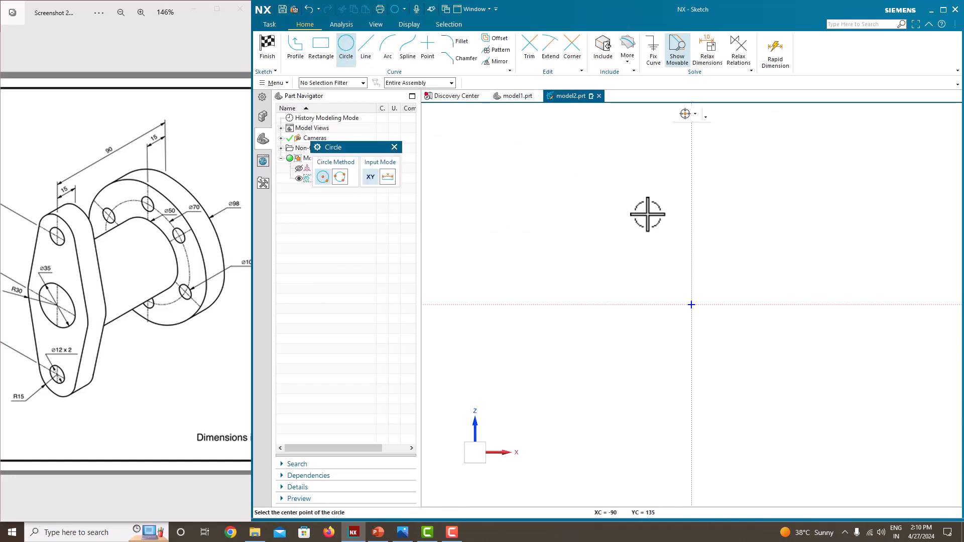
pyautogui.click(692, 304)
pyautogui.click(636, 238)
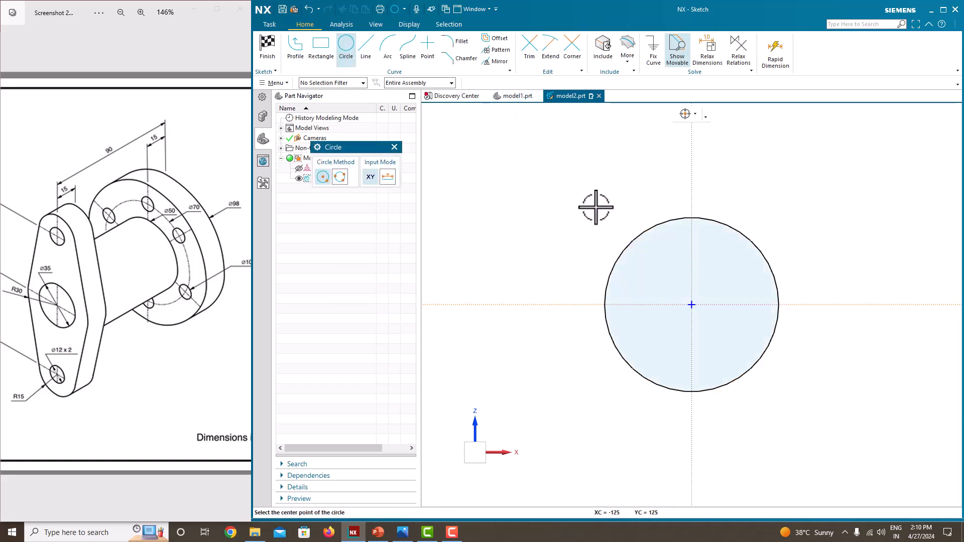
pyautogui.press('Escape')
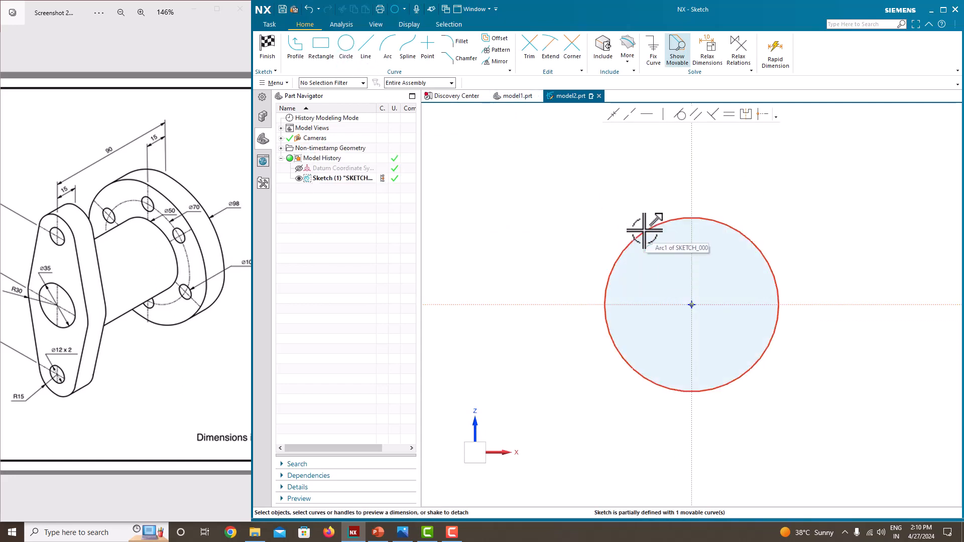
# Set the circle's diameter to 50 mm and finish the sketch.
pyautogui.click(645, 230)
pyautogui.click(805, 258)
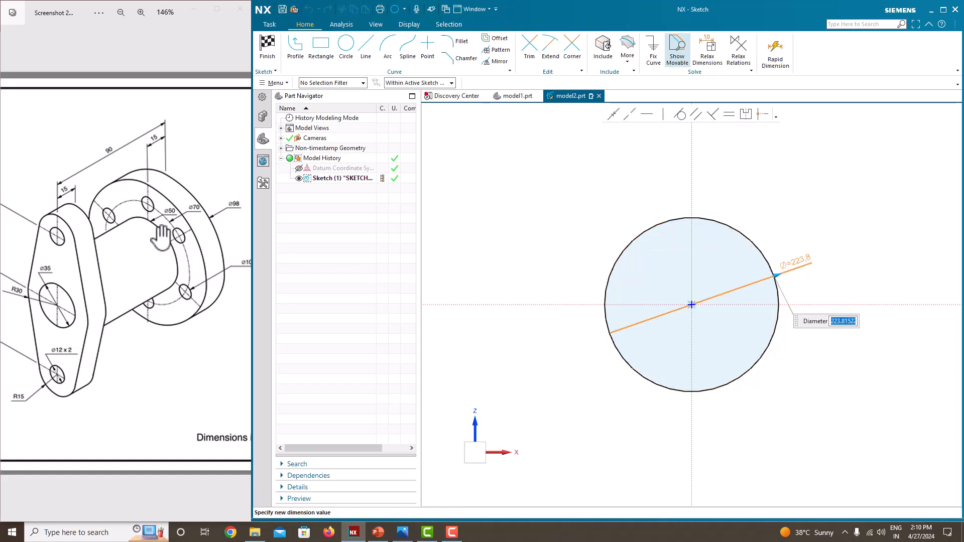
pyautogui.scroll(2, 161, 237)
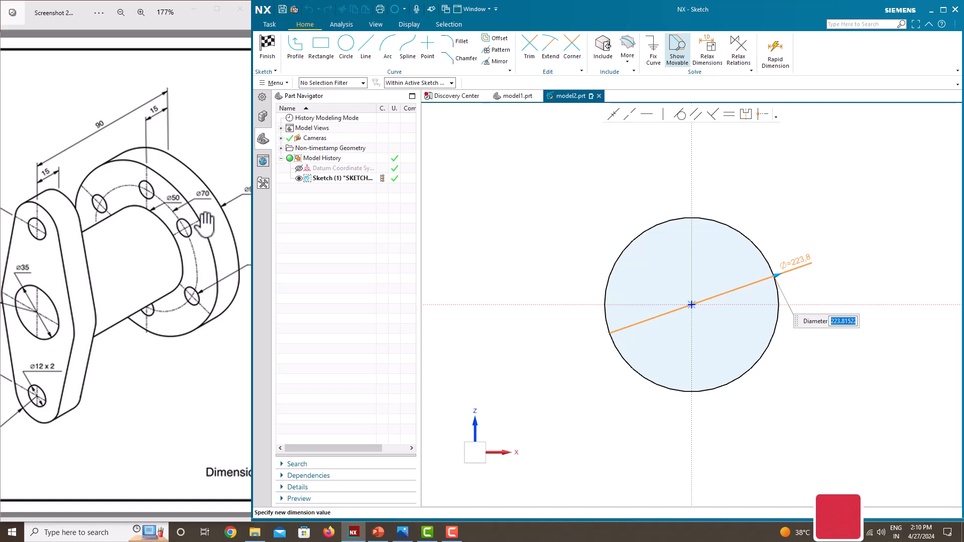
pyautogui.write('50')
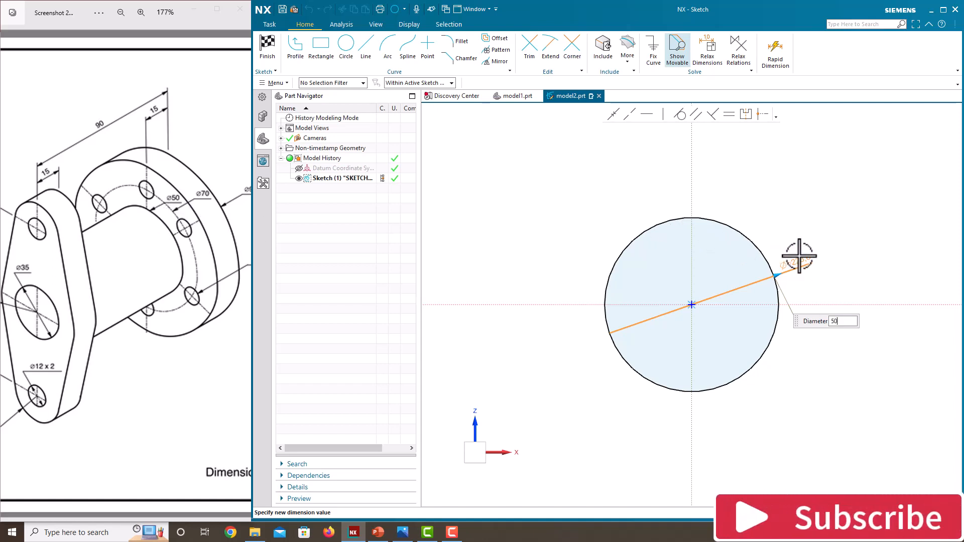
pyautogui.press('Return')
pyautogui.click(549, 278)
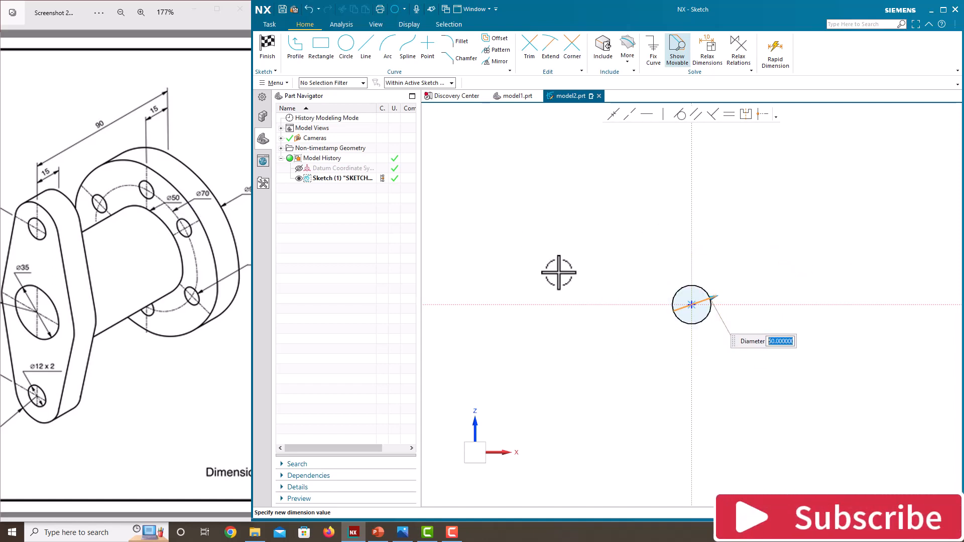
pyautogui.scroll(3, 701, 279)
pyautogui.scroll(-1, 640, 400)
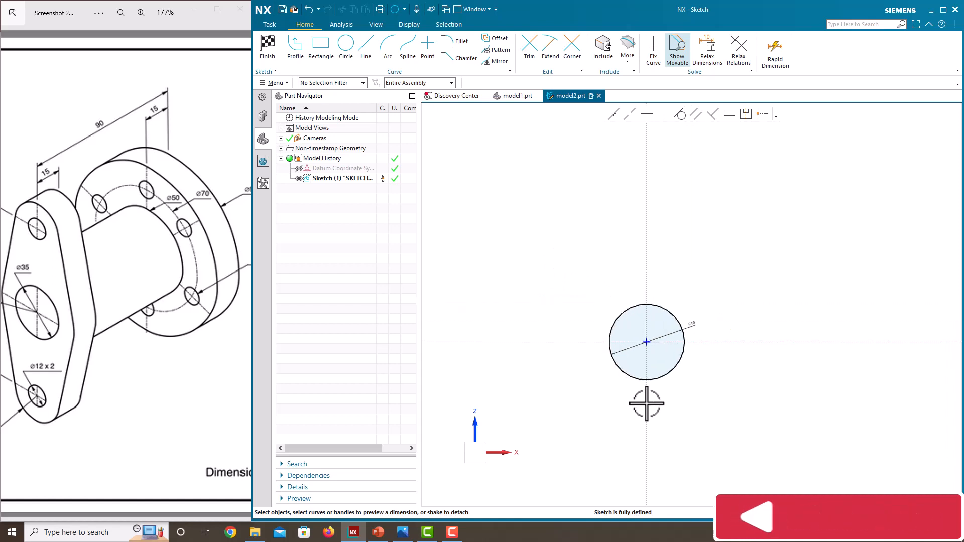
pyautogui.scroll(2, 617, 387)
pyautogui.scroll(-2, 608, 267)
pyautogui.rightClick(600, 244)
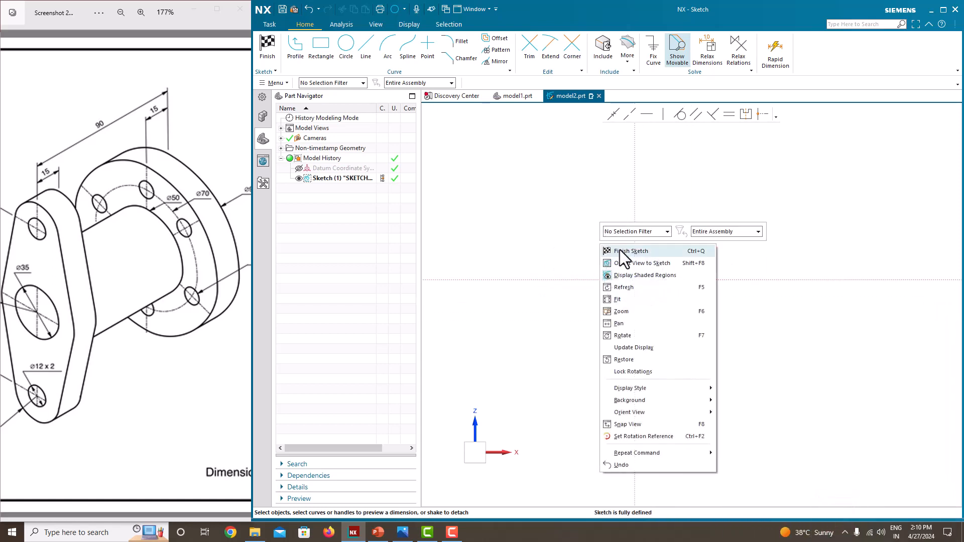
pyautogui.click(620, 250)
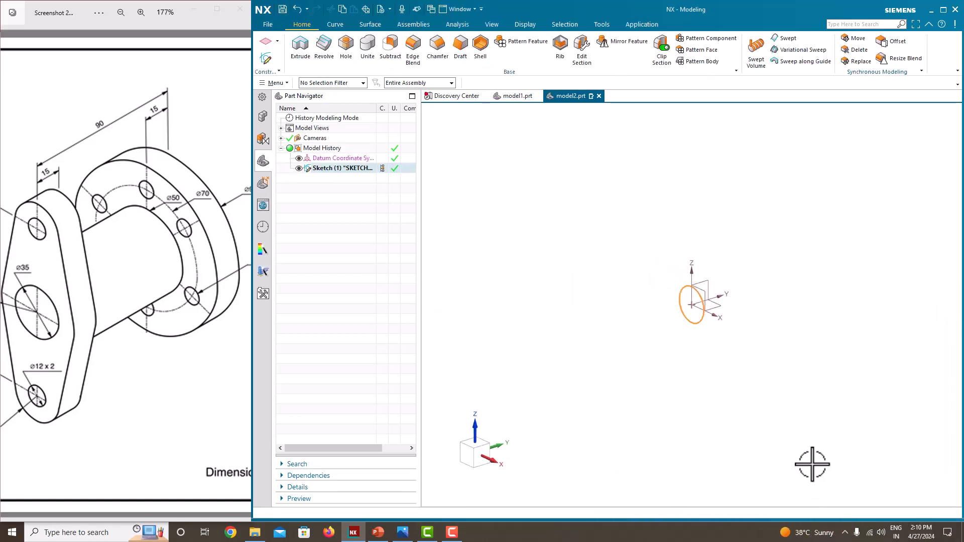
# Extrude the circle as a solid with a symmetric width of 90 mm, and hide its sketch.
pyautogui.click(297, 53)
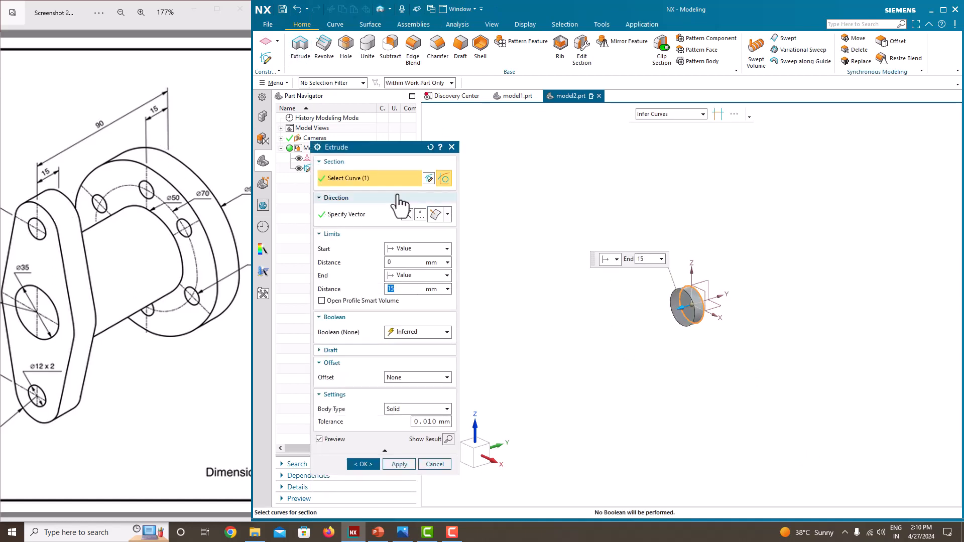
pyautogui.click(417, 275)
pyautogui.click(411, 309)
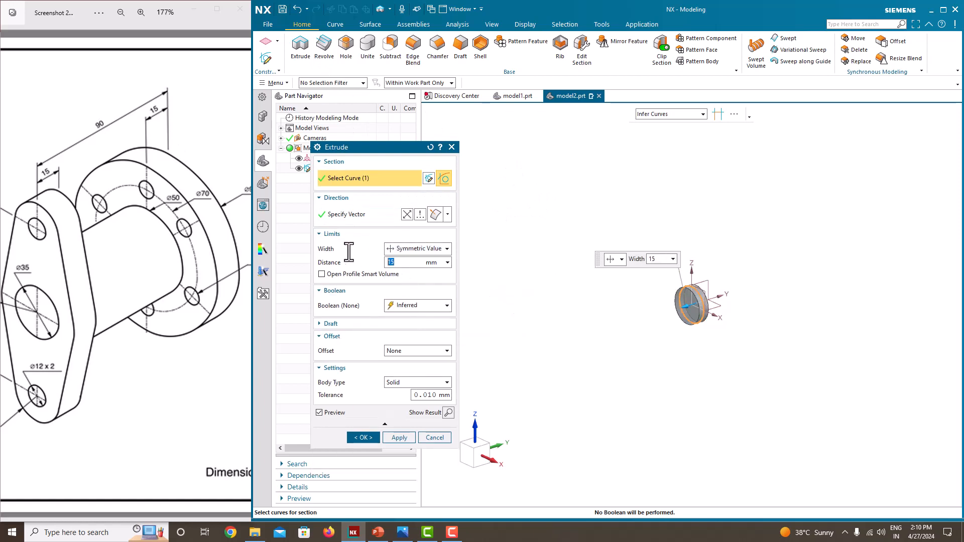
pyautogui.press('Return')
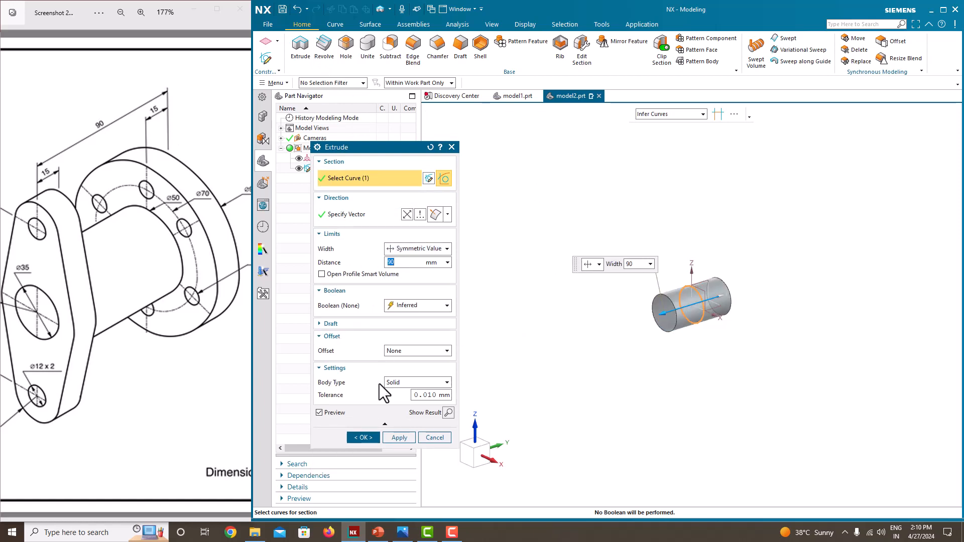
pyautogui.click(374, 435)
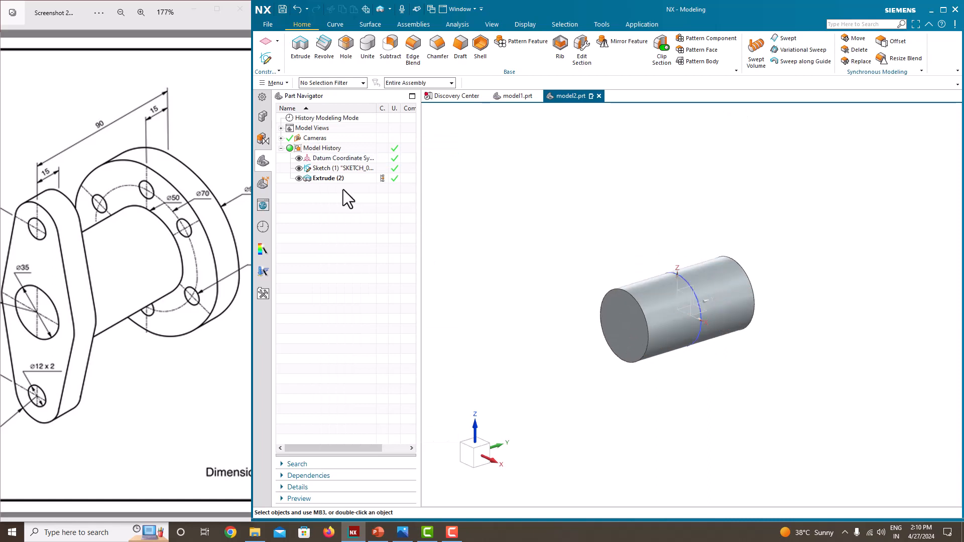
pyautogui.moveTo(604, 266); pyautogui.dragTo(598, 276, button='middle')
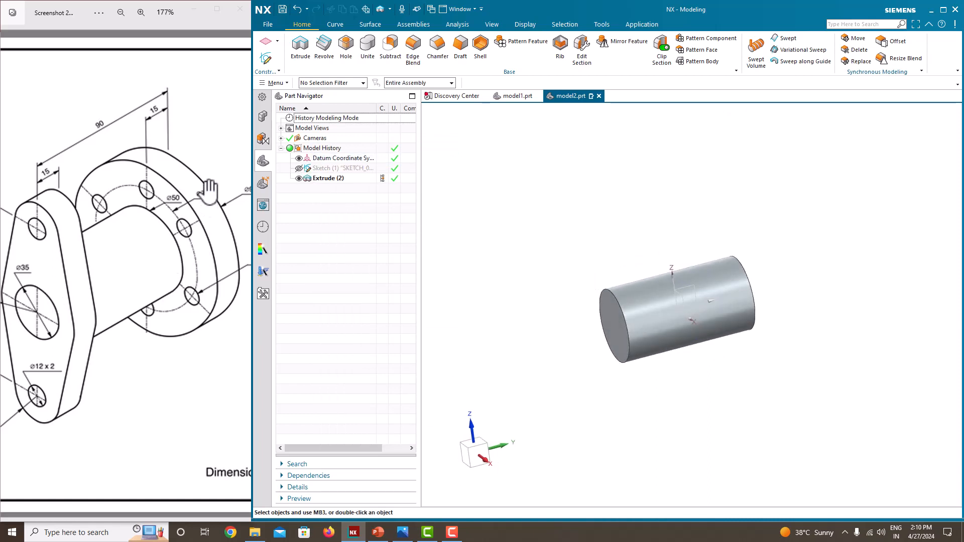
# Create a sketch on the cylinder's +Y end face, with the sketch's horizontal axis reversed so it reads upright.
pyautogui.moveTo(636, 251); pyautogui.dragTo(568, 245, button='middle')
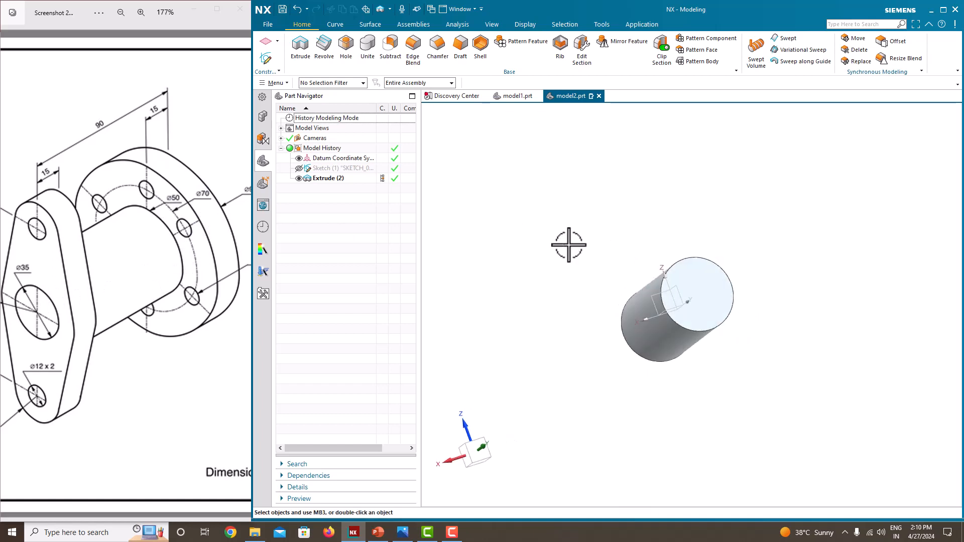
pyautogui.click(269, 60)
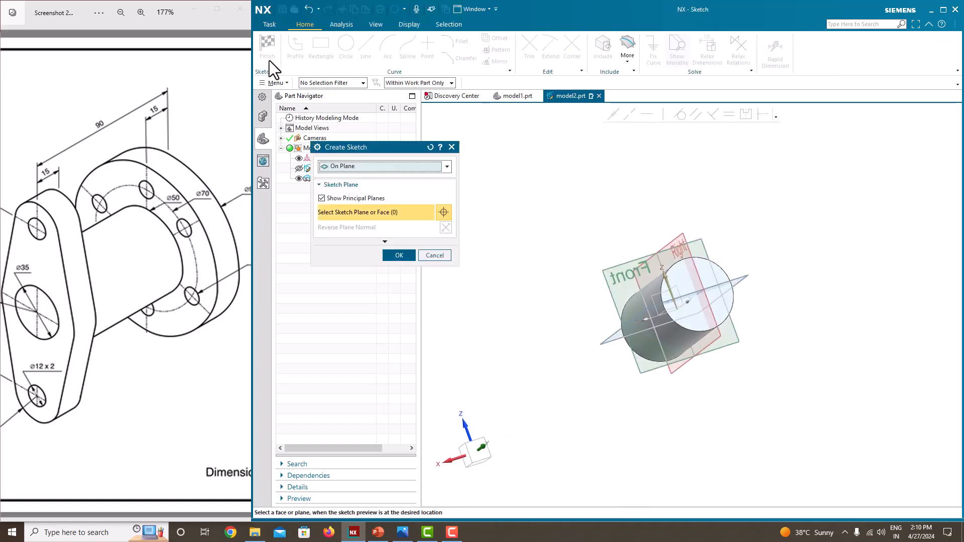
pyautogui.moveTo(708, 275); pyautogui.dragTo(710, 296, button='middle')
pyautogui.scroll(2, 697, 308)
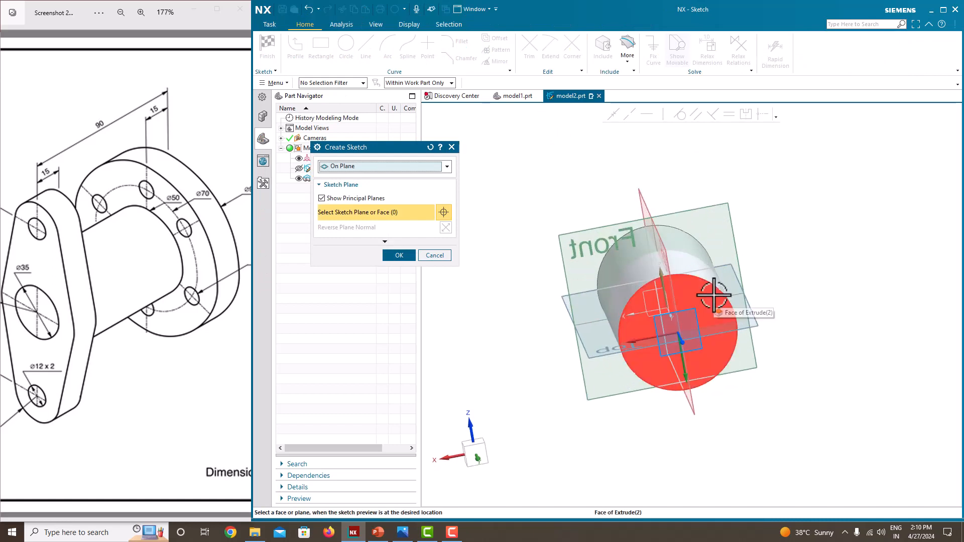
pyautogui.click(713, 295)
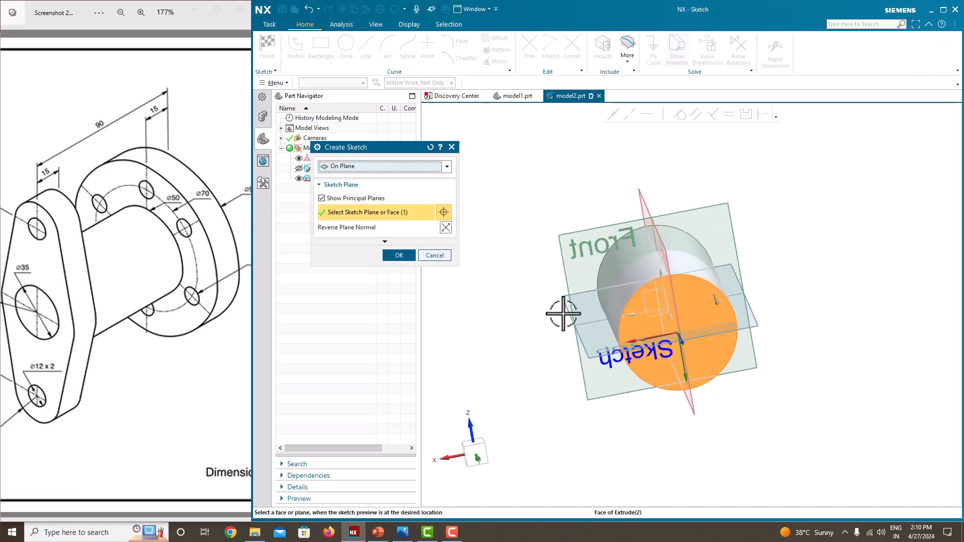
pyautogui.doubleClick(653, 348)
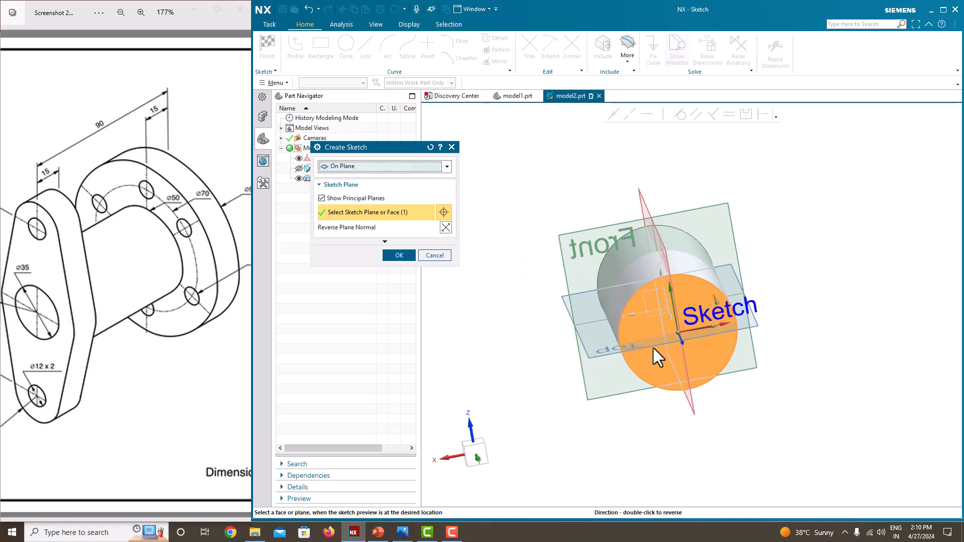
pyautogui.moveTo(682, 312)
pyautogui.mouseDown(button='middle')
pyautogui.moveTo(646, 318)
pyautogui.moveTo(688, 303)
pyautogui.mouseUp(button='middle')
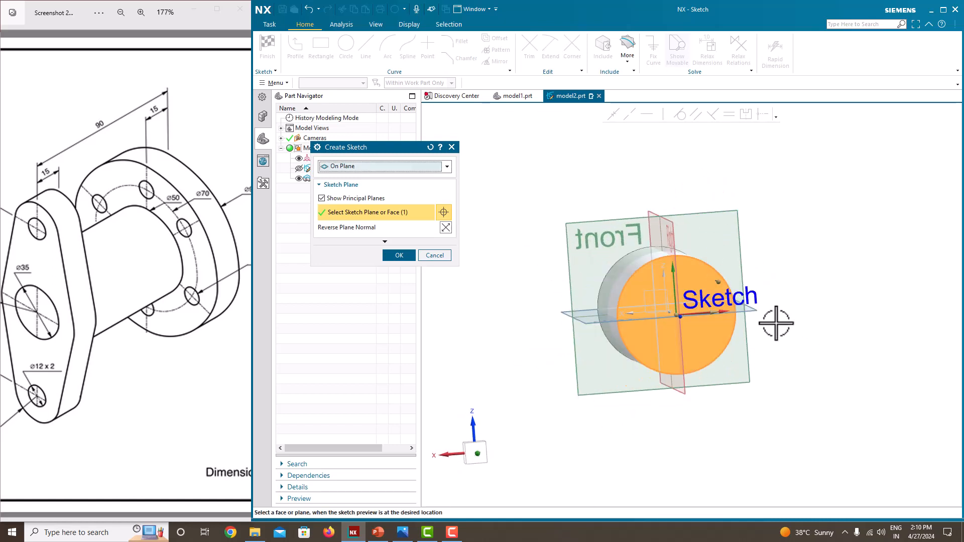
pyautogui.click(399, 255)
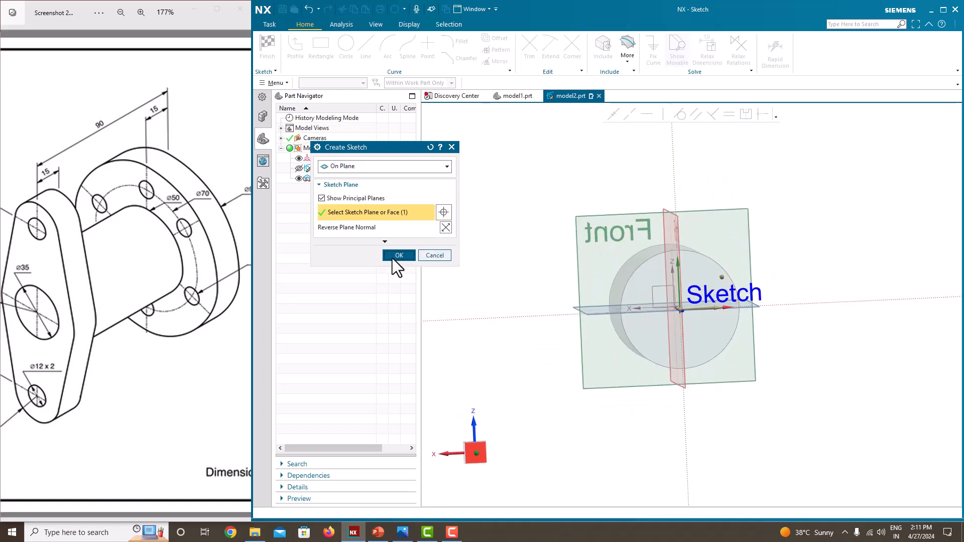
# Draw a circle about 74 mm in diameter centred on the sketch origin, around the cylinder's end face.
pyautogui.scroll(5, 747, 282)
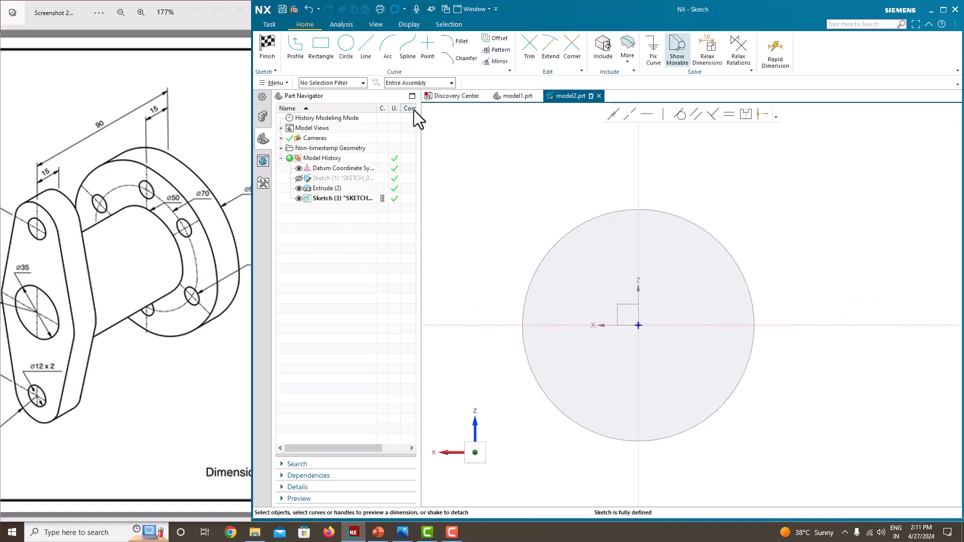
pyautogui.click(346, 49)
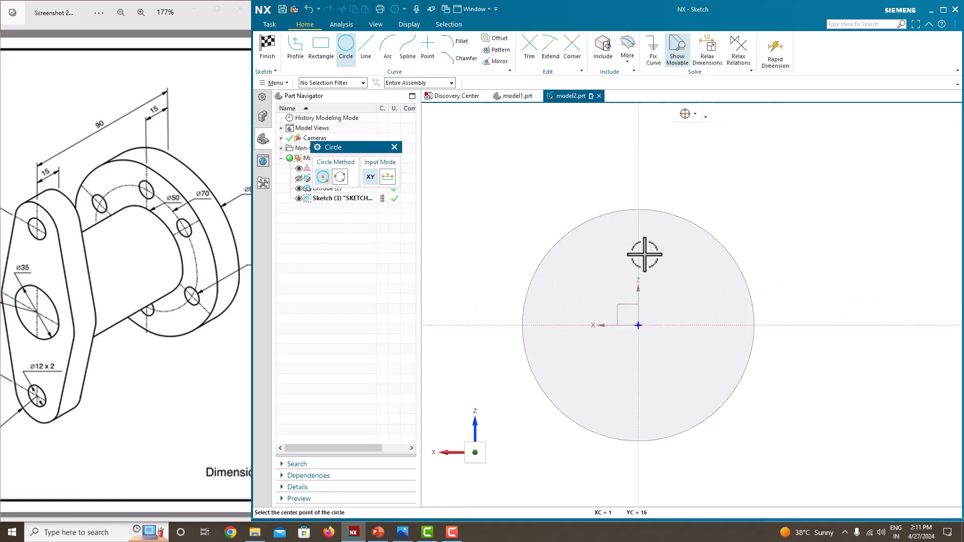
pyautogui.click(638, 325)
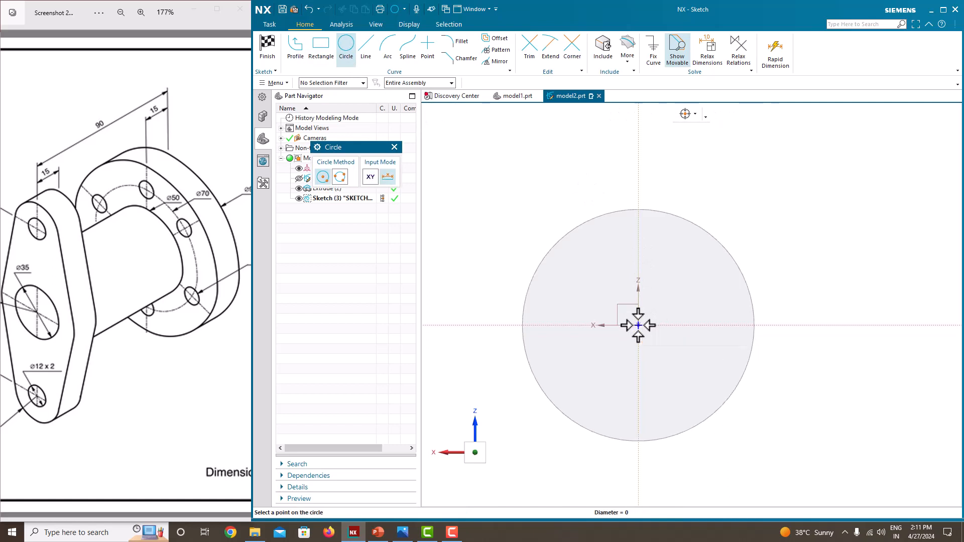
pyautogui.click(529, 183)
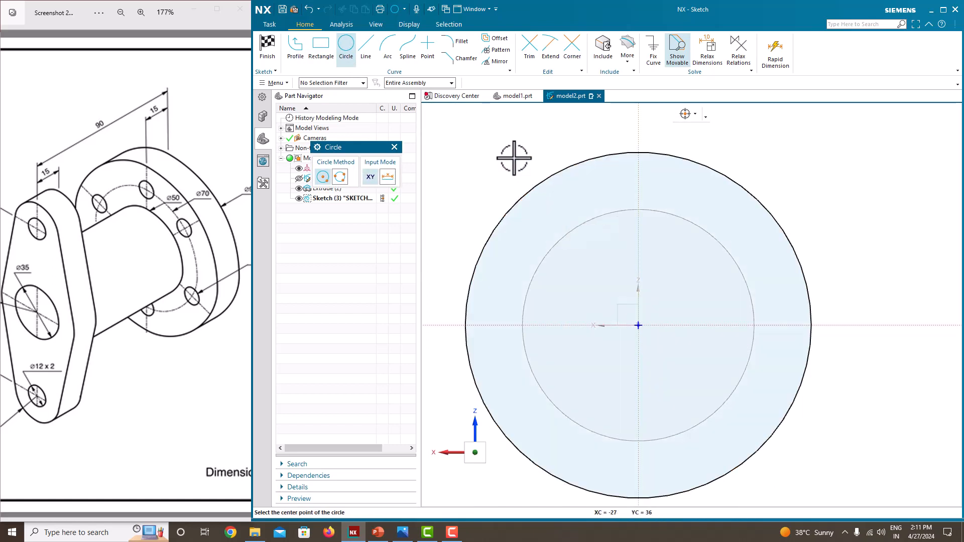
pyautogui.press('Escape')
# Set the circle's diameter to 98 mm as on the reference drawing, scaling the entire sketch, and finish the sketch.
pyautogui.scroll(-1, 214, 235)
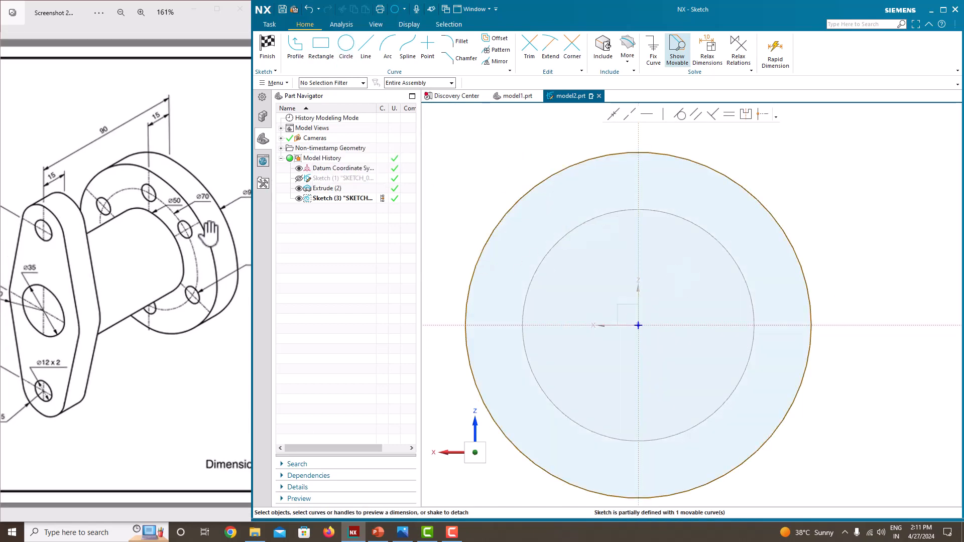
pyautogui.moveTo(214, 234); pyautogui.dragTo(169, 235)
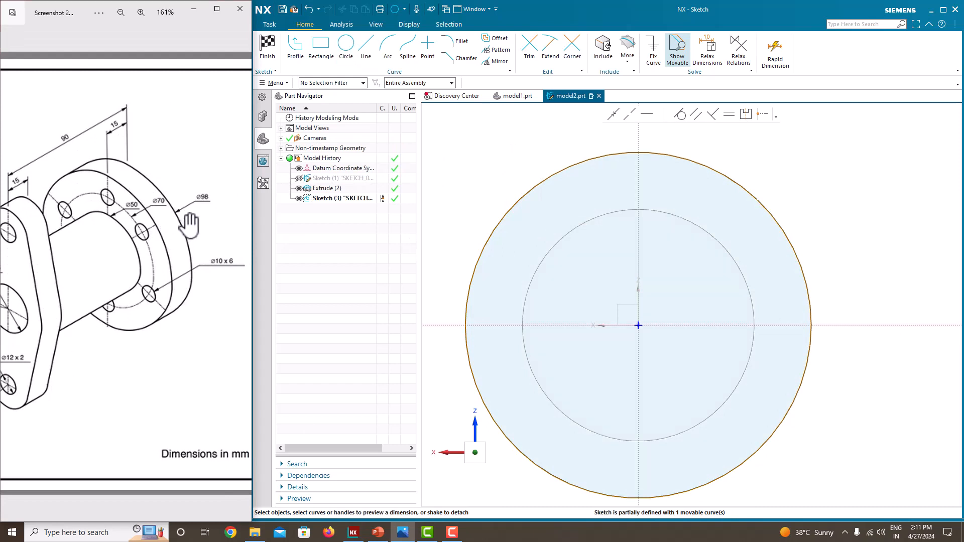
pyautogui.click(710, 168)
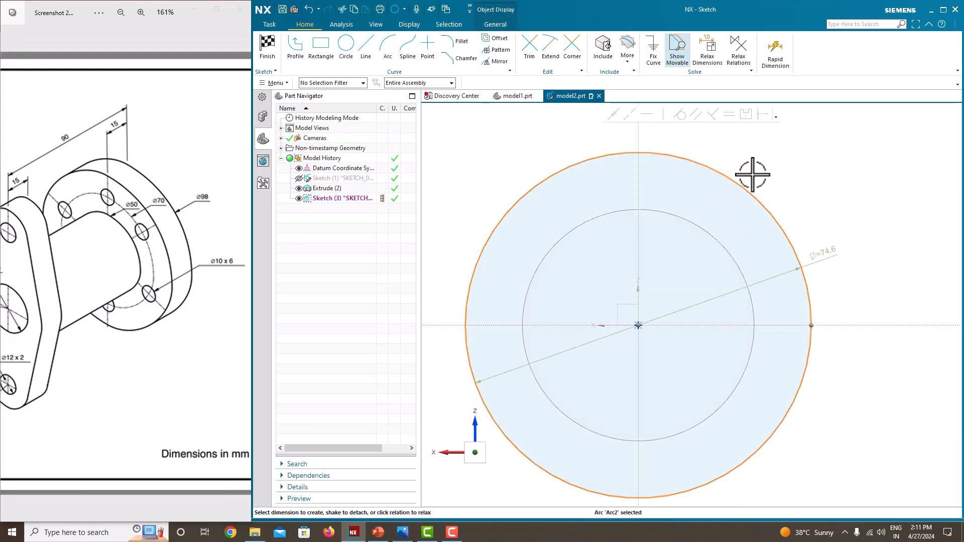
pyautogui.click(833, 250)
pyautogui.press('Return')
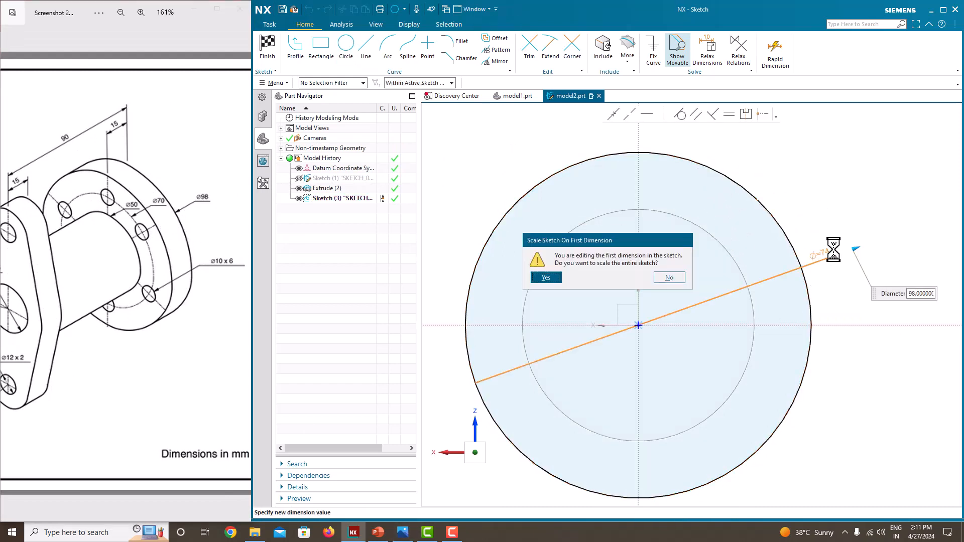
pyautogui.click(558, 275)
pyautogui.scroll(-3, 564, 222)
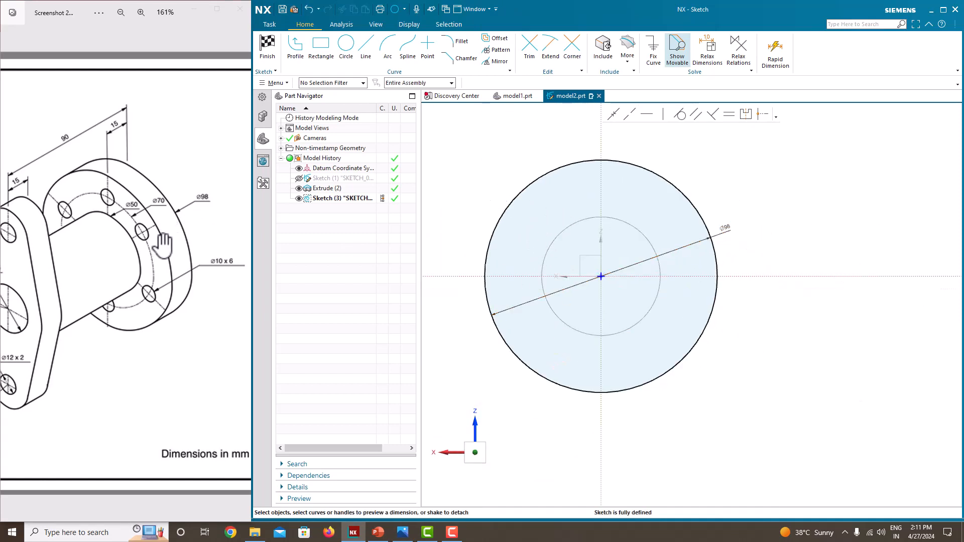
pyautogui.scroll(2, 163, 245)
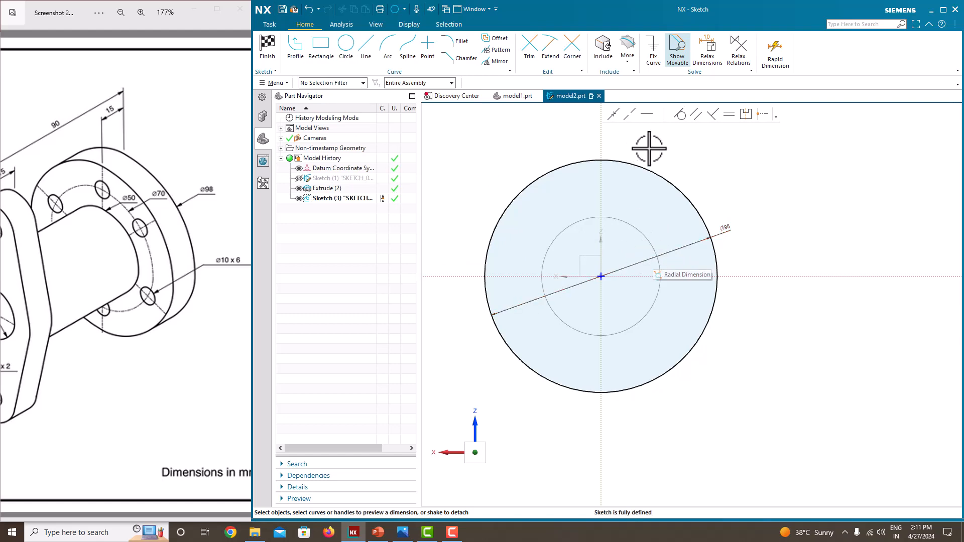
pyautogui.rightClick(710, 139)
pyautogui.click(731, 147)
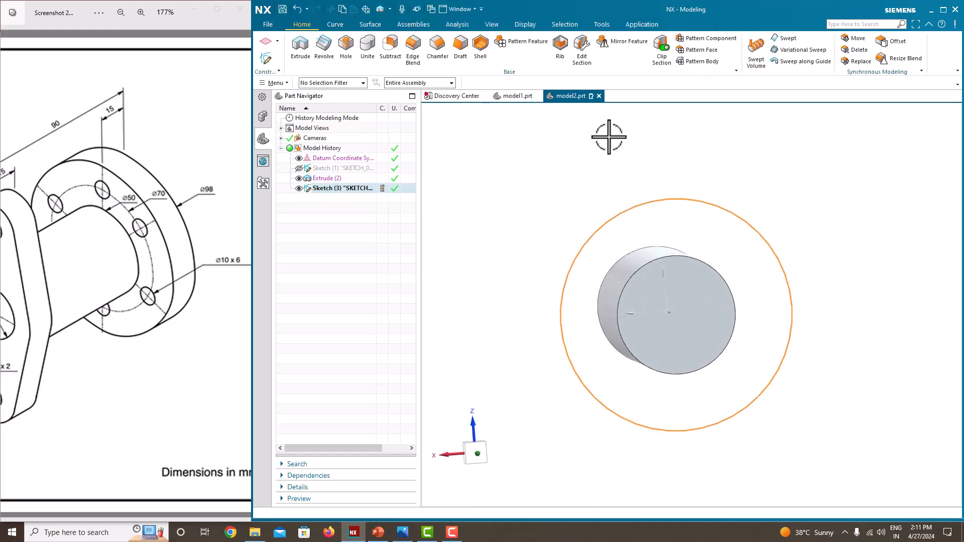
# Extrude the 98 mm circle 15 mm back along the cylinder as a solid flange, united with the cylinder body.
pyautogui.click(300, 48)
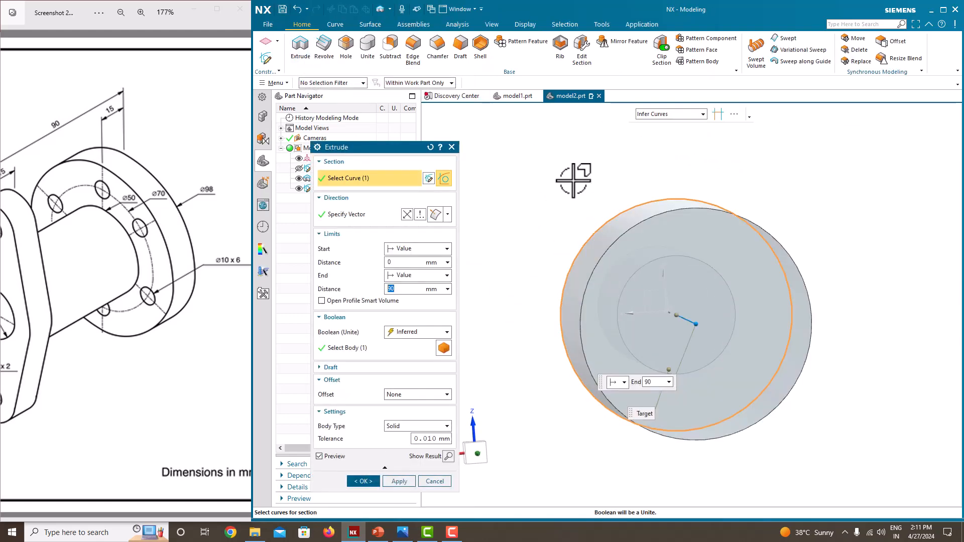
pyautogui.moveTo(573, 180); pyautogui.dragTo(624, 190, button='middle')
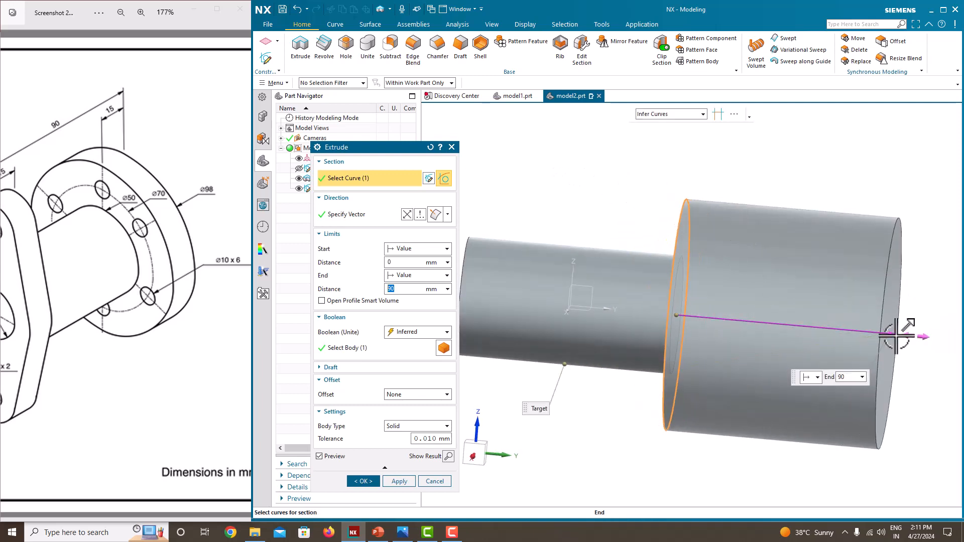
pyautogui.moveTo(897, 335); pyautogui.dragTo(660, 308)
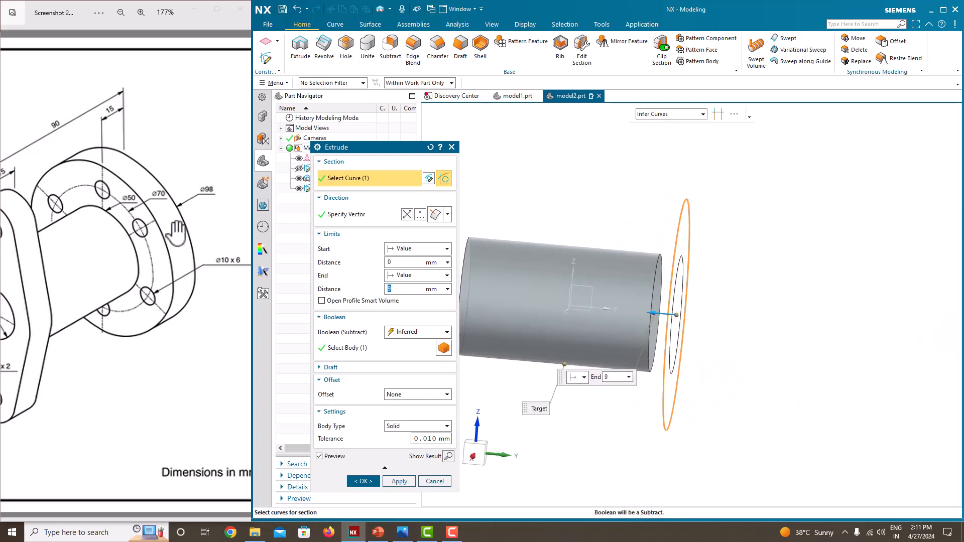
pyautogui.click(412, 332)
pyautogui.click(405, 352)
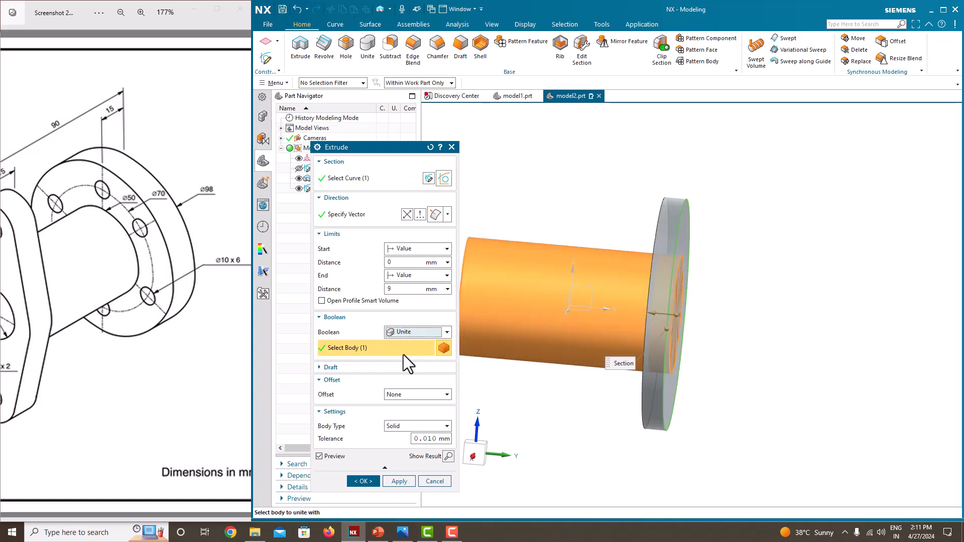
pyautogui.moveTo(399, 290); pyautogui.dragTo(354, 282)
pyautogui.write('15')
pyautogui.press('Return')
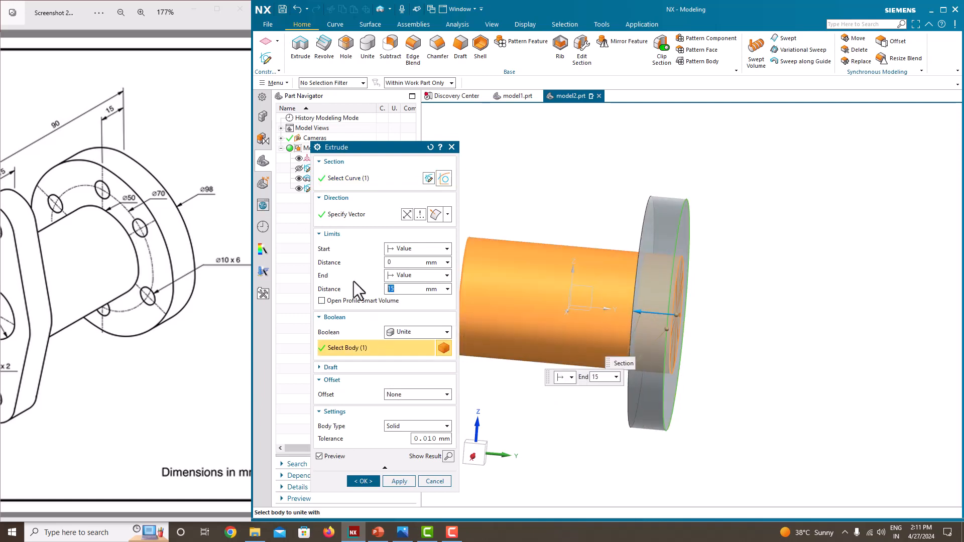
pyautogui.click(364, 481)
# Create a sketch on the cylinder's free end face opposite the round flange, for the oblong flange in the drawing.
pyautogui.moveTo(683, 291); pyautogui.dragTo(713, 290, button='middle')
pyautogui.moveTo(737, 257); pyautogui.dragTo(648, 245, button='middle')
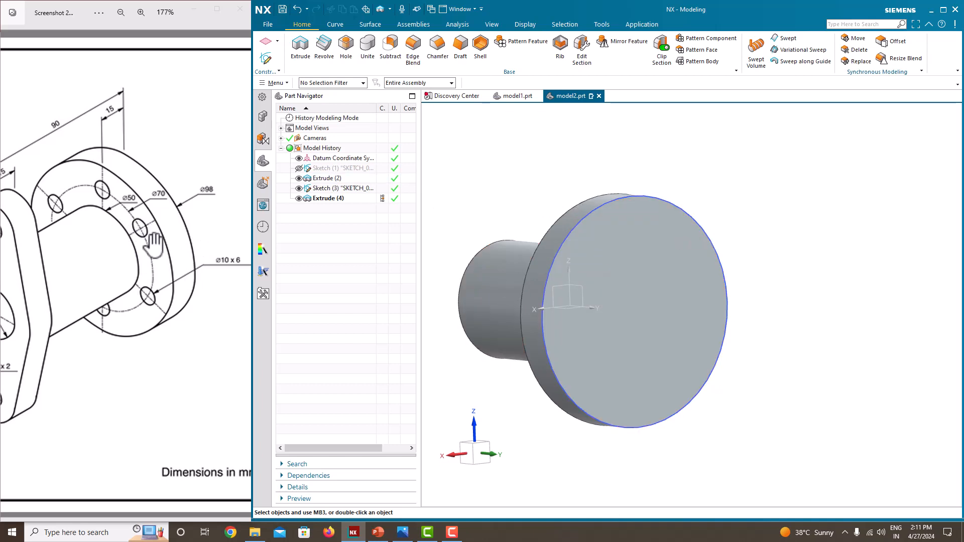
pyautogui.scroll(-2, 105, 262)
pyautogui.moveTo(105, 262); pyautogui.dragTo(128, 274)
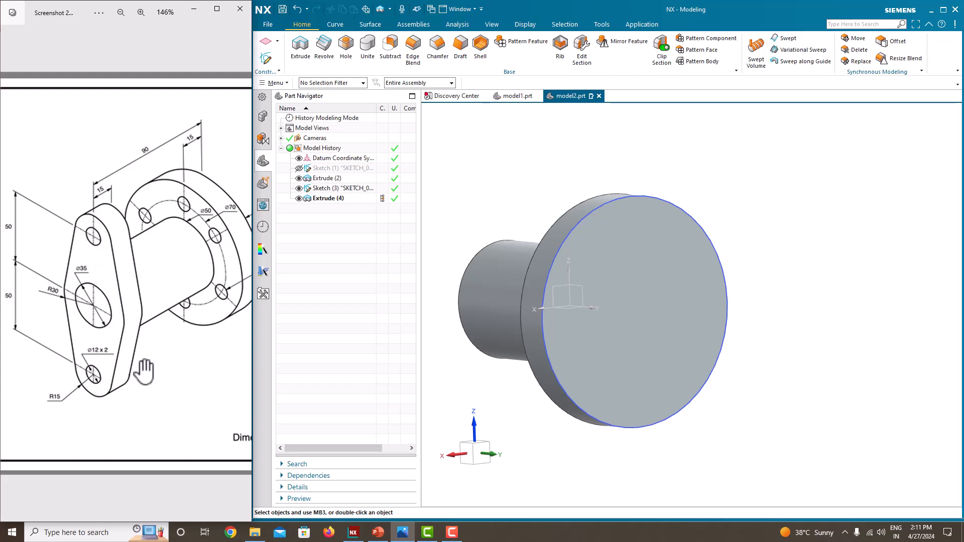
pyautogui.moveTo(631, 272); pyautogui.dragTo(722, 291, button='middle')
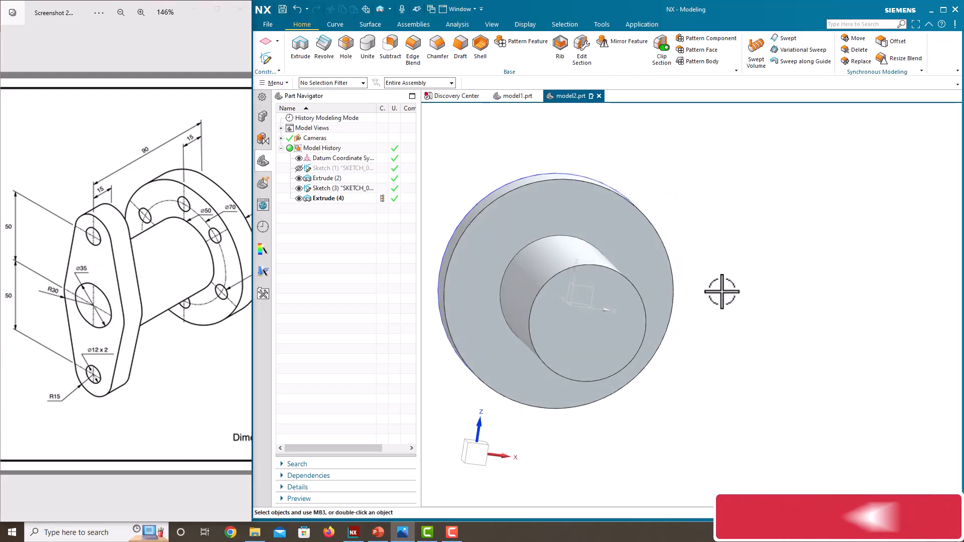
pyautogui.click(265, 59)
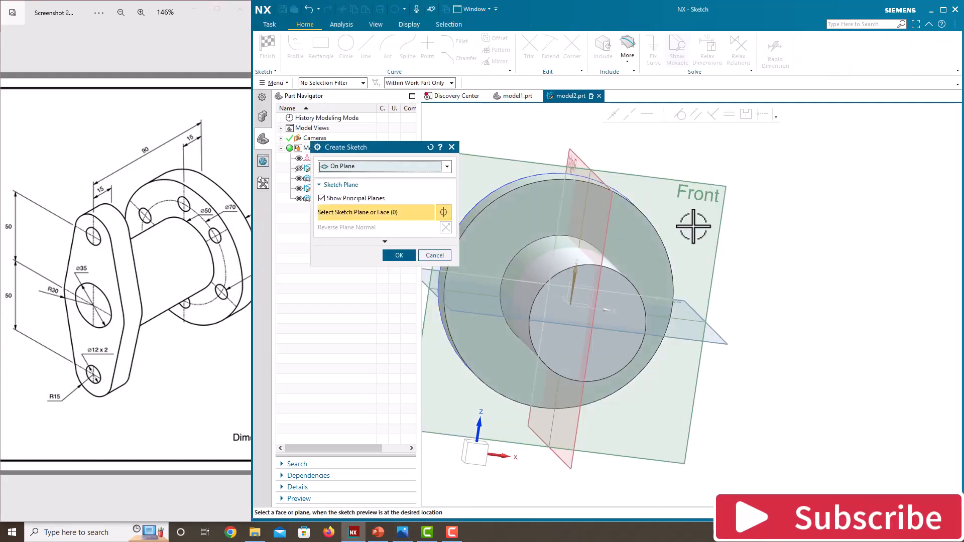
pyautogui.click(616, 281)
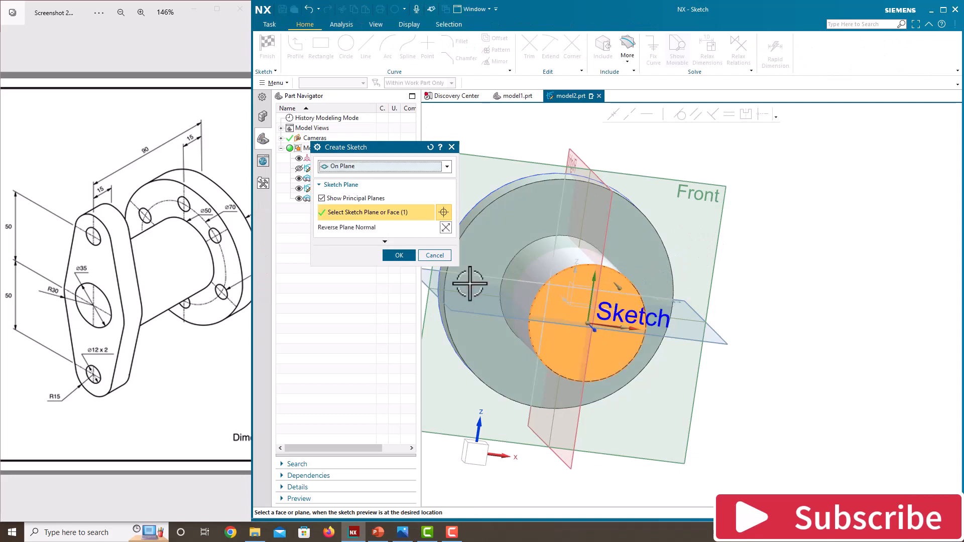
pyautogui.click(399, 256)
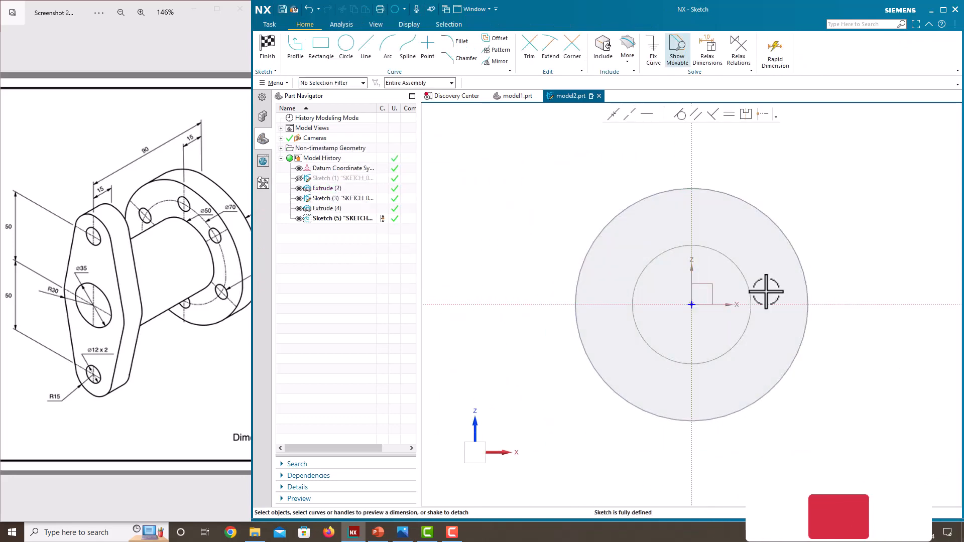
# Draw a circle about 23 mm in diameter centred on the vertical axis, about 67 mm above the origin.
pyautogui.click(342, 50)
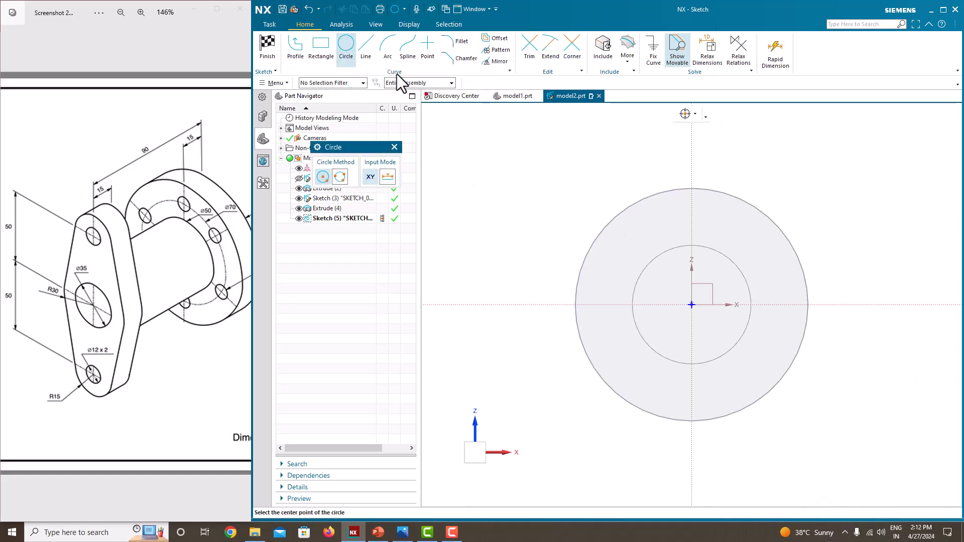
pyautogui.click(692, 146)
pyautogui.click(664, 146)
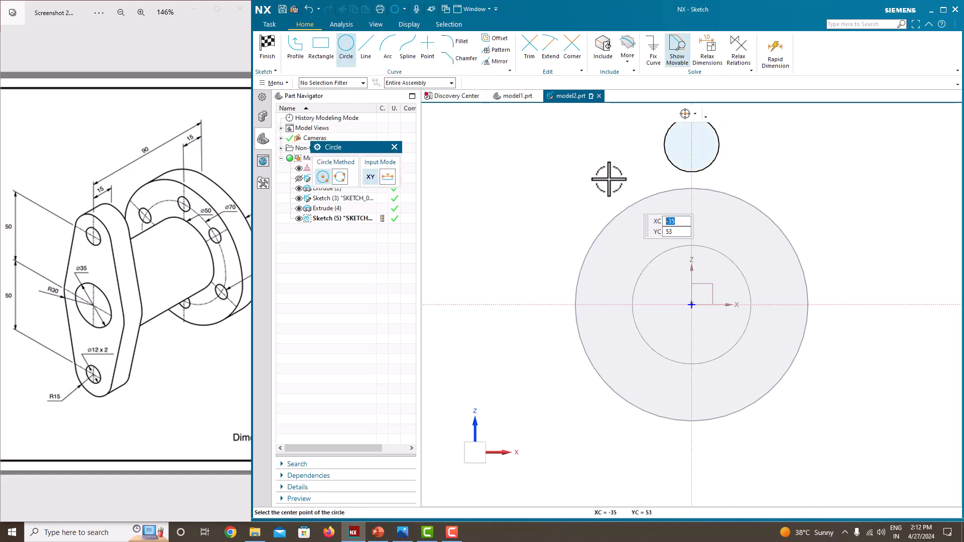
pyautogui.press('Escape')
# Set the upper circle's diameter to 30 mm, scaling the entire sketch.
pyautogui.scroll(1, 618, 244)
pyautogui.scroll(-2, 618, 244)
pyautogui.scroll(2, 691, 165)
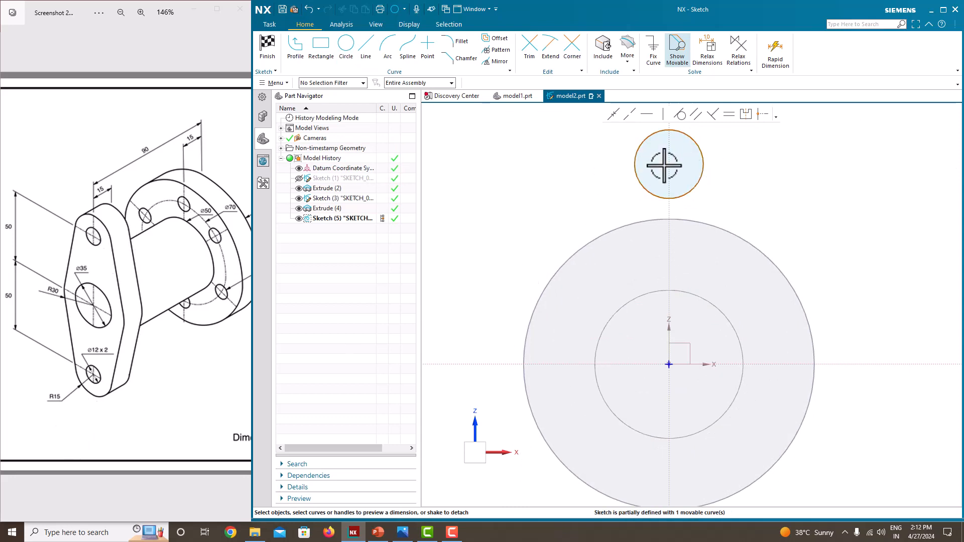
pyautogui.click(703, 159)
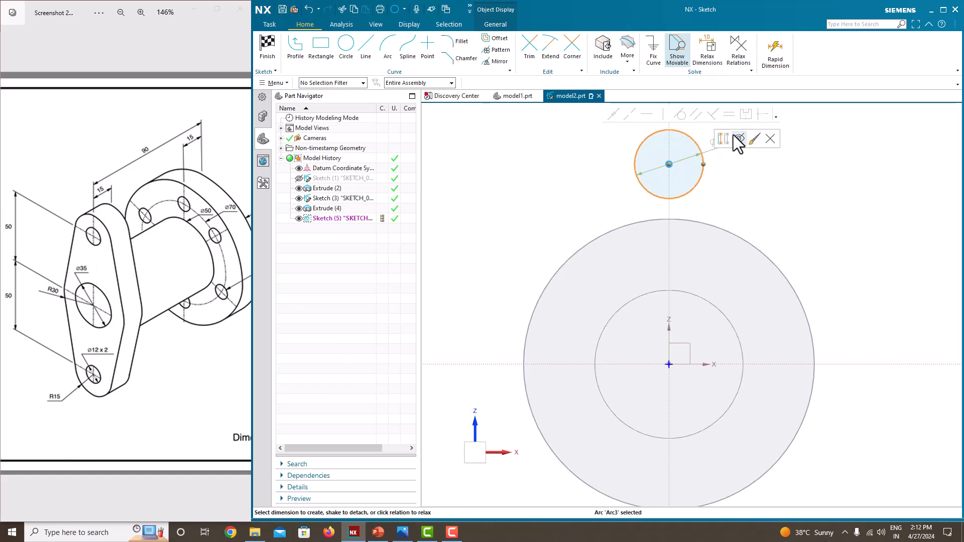
pyautogui.click(724, 139)
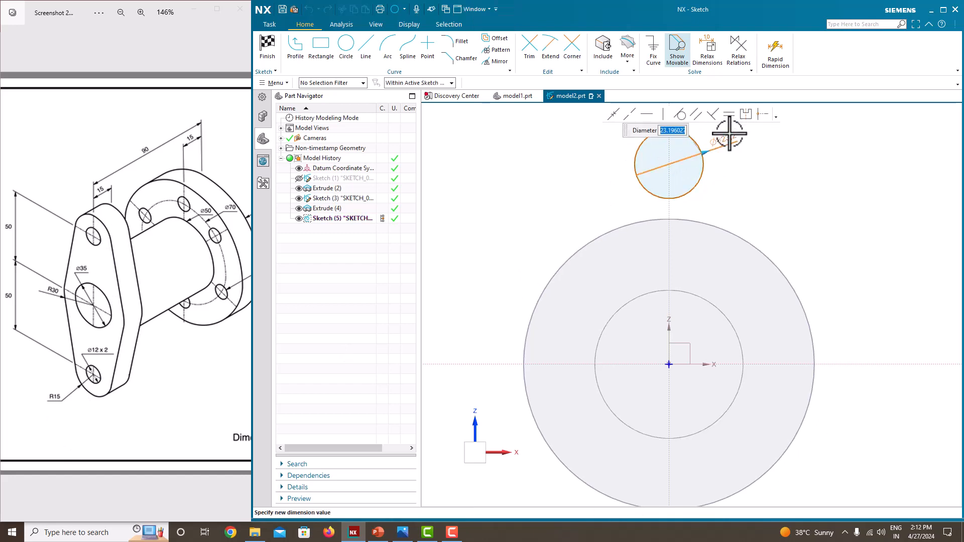
pyautogui.press('Return')
pyautogui.click(548, 276)
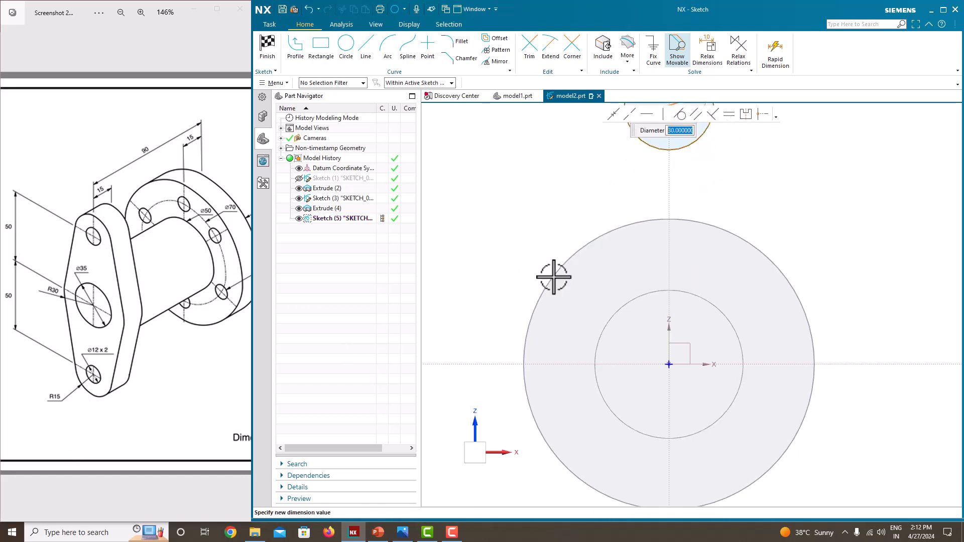
# Dimension the upper circle's centre 50 mm above the sketch's horizontal axis.
pyautogui.press('Escape')
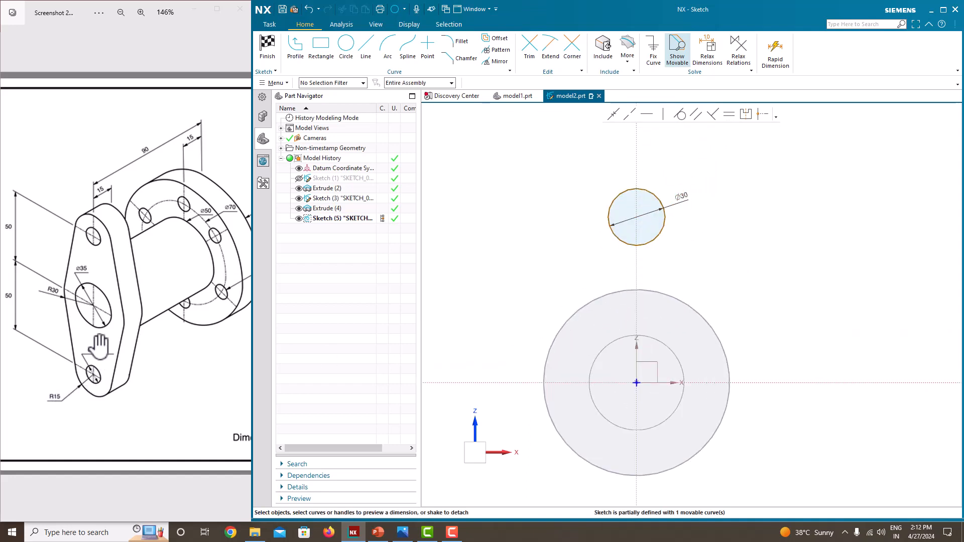
pyautogui.click(666, 218)
pyautogui.click(639, 217)
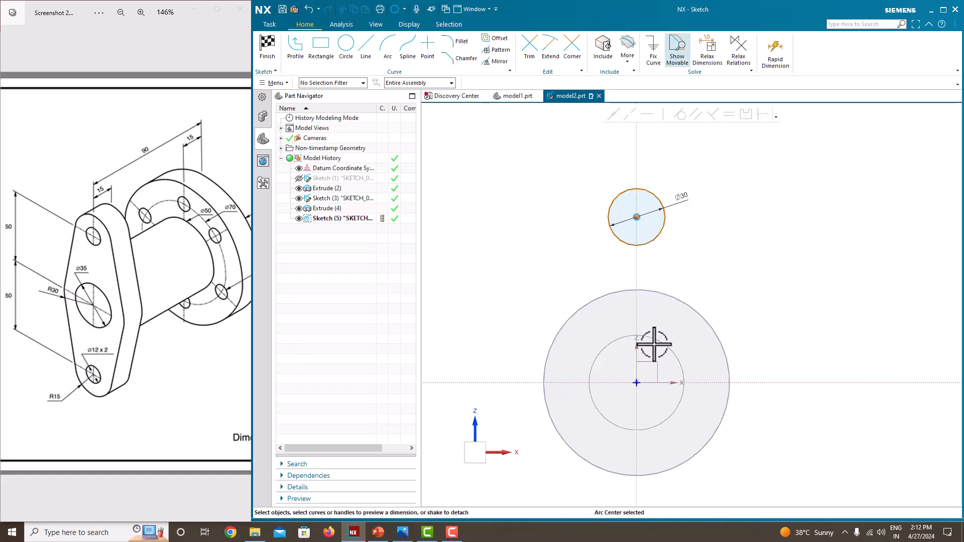
pyautogui.click(711, 382)
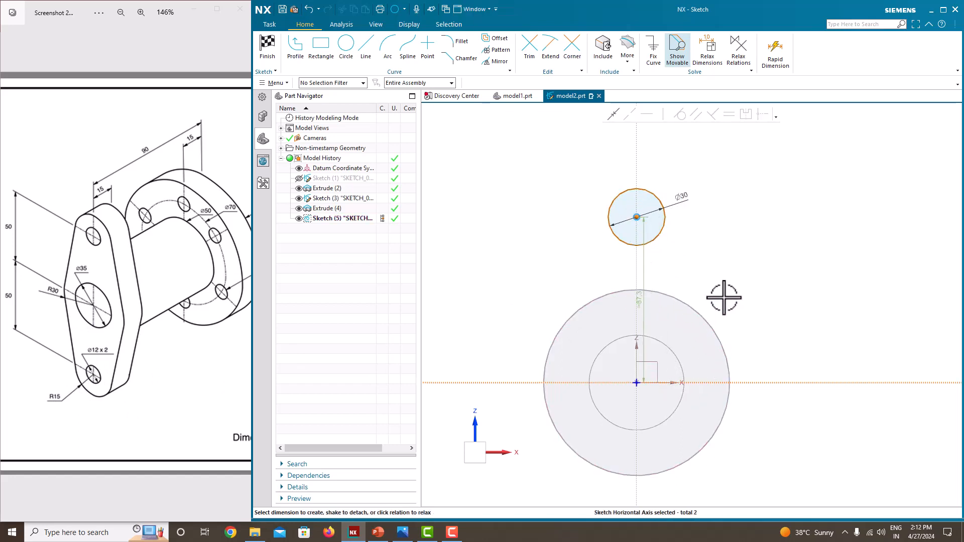
pyautogui.click(759, 303)
pyautogui.write('50')
pyautogui.press('Return')
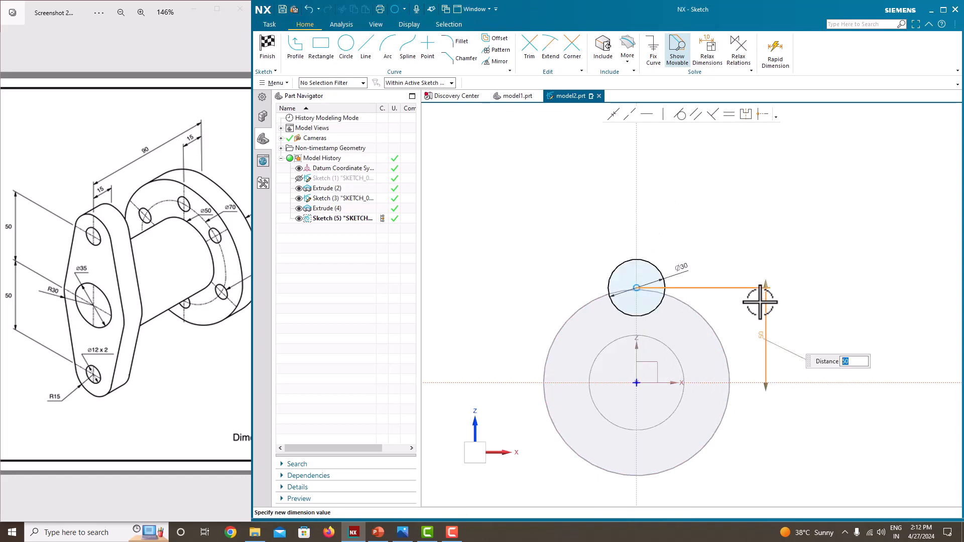
pyautogui.press('Escape')
# Mirror the 30 mm circle about the sketch's horizontal axis to create a matching circle below the origin.
pyautogui.scroll(3, 647, 348)
pyautogui.scroll(-4, 648, 347)
pyautogui.scroll(4, 632, 405)
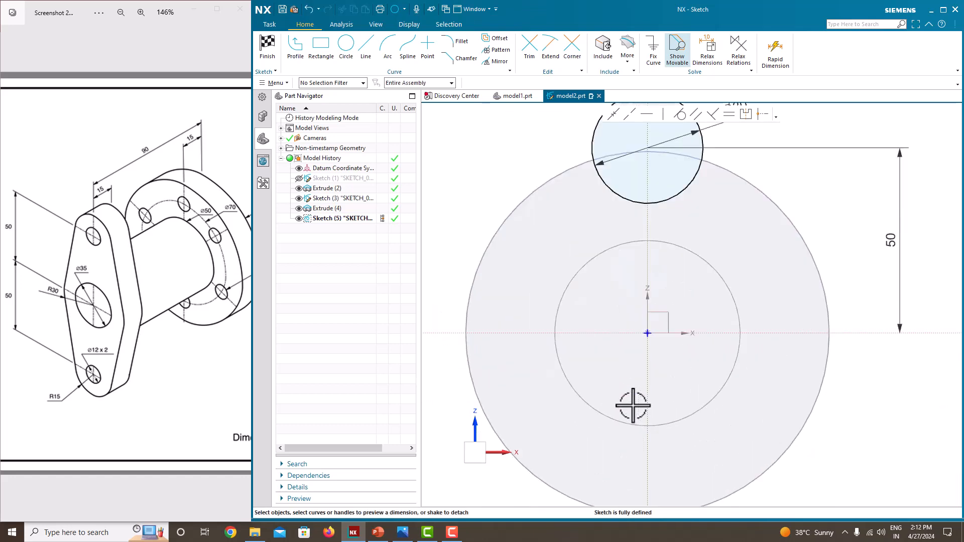
pyautogui.scroll(-3, 633, 404)
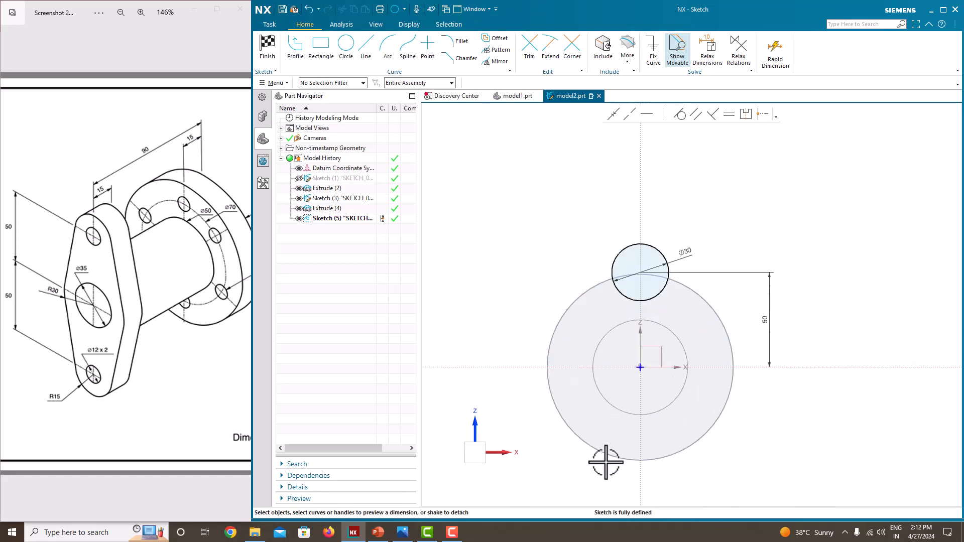
pyautogui.click(666, 257)
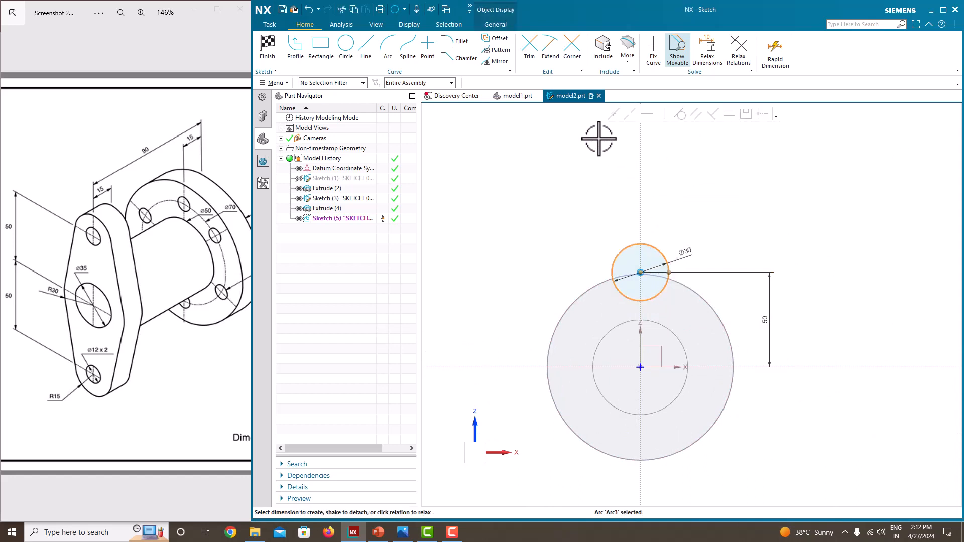
pyautogui.click(492, 64)
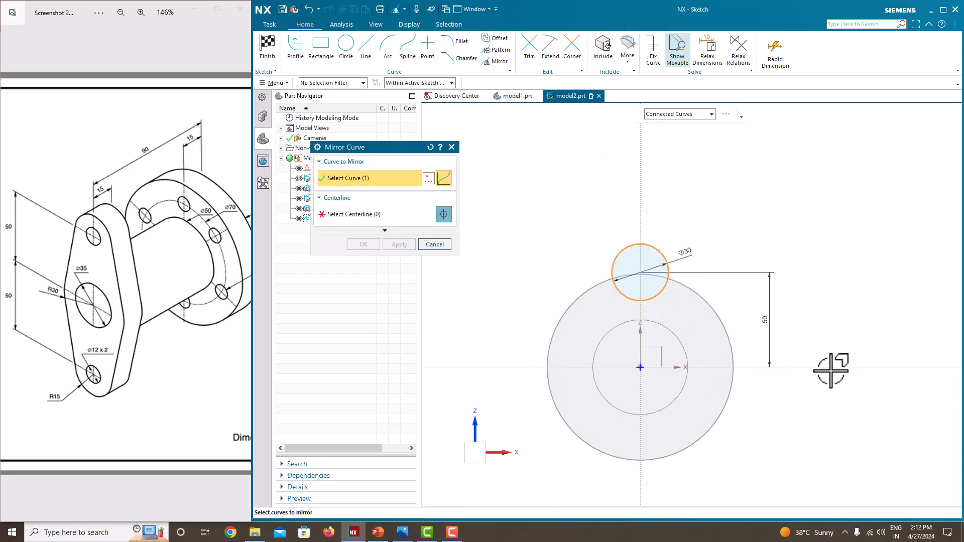
pyautogui.click(342, 214)
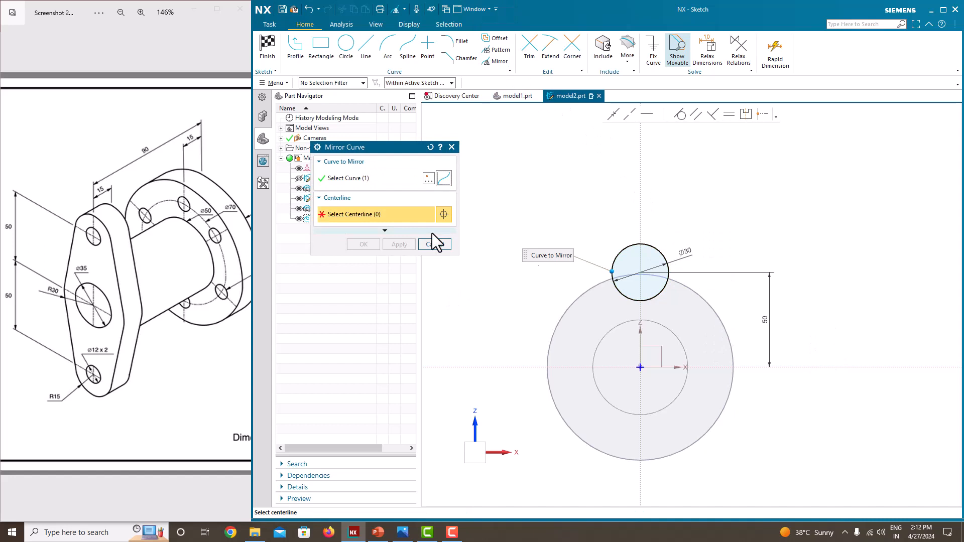
pyautogui.click(846, 368)
pyautogui.click(363, 243)
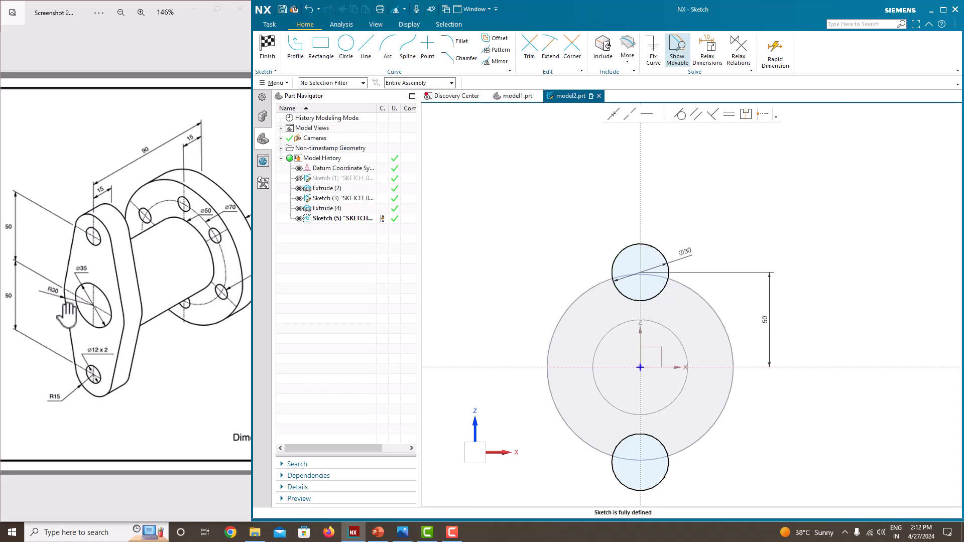
# Draw a circle centred on the origin and set its diameter to 60 mm.
pyautogui.click(346, 45)
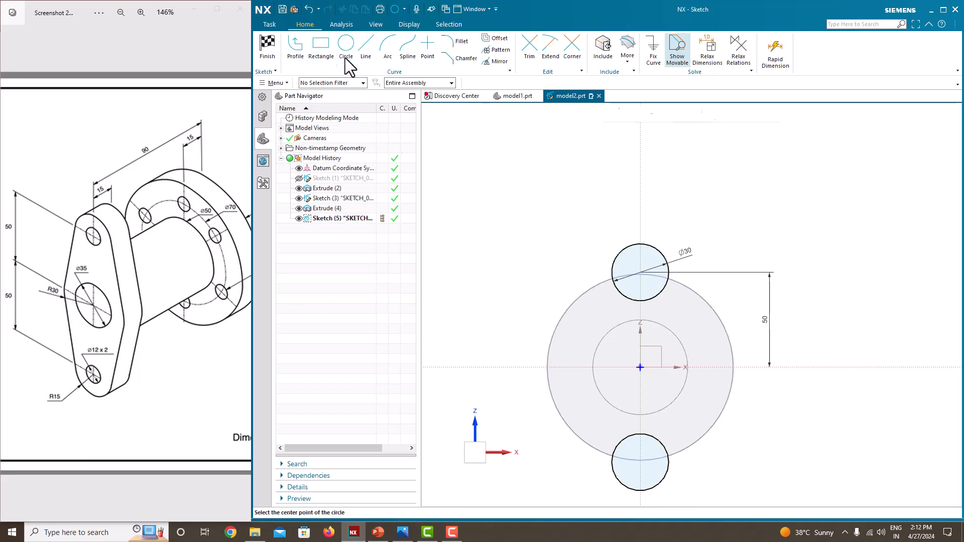
pyautogui.click(641, 368)
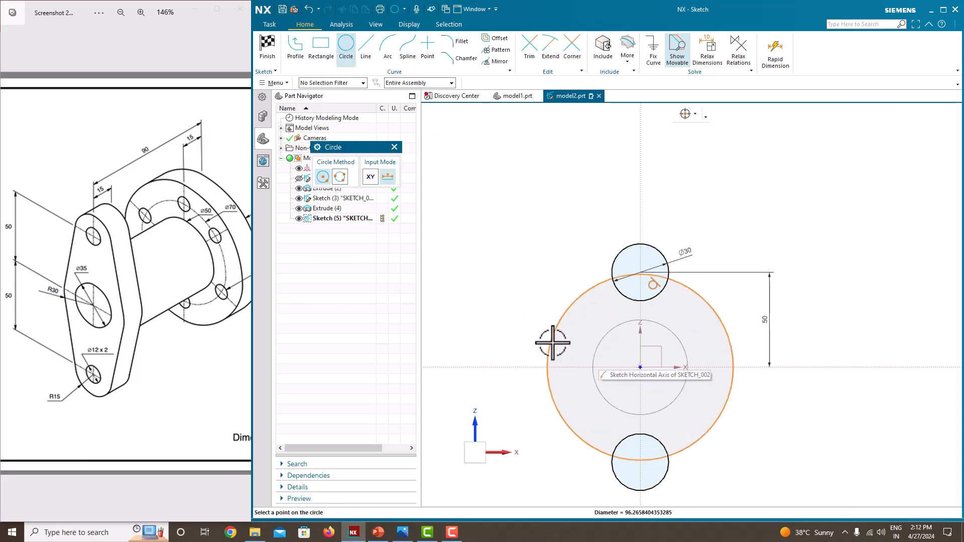
pyautogui.click(575, 355)
pyautogui.press('Escape')
pyautogui.click(584, 331)
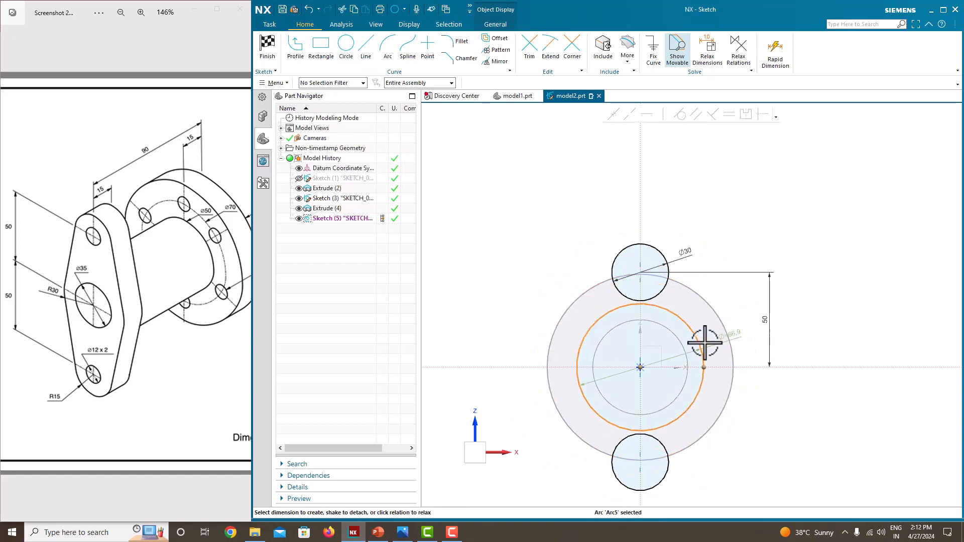
pyautogui.click(738, 334)
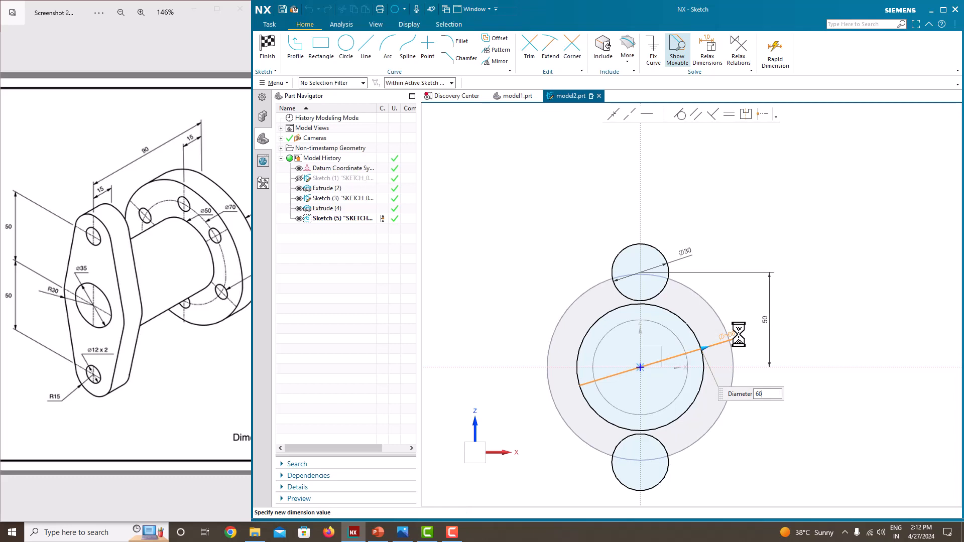
pyautogui.write('60')
pyautogui.press('Return')
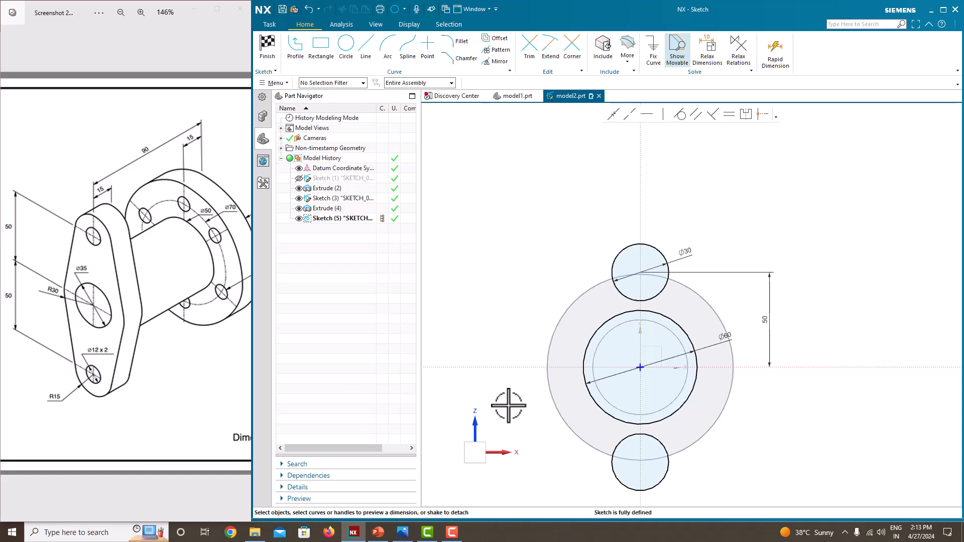
# Draw tangent lines on both sides from the upper 30 mm circle to the 60 mm circle.
pyautogui.click(296, 51)
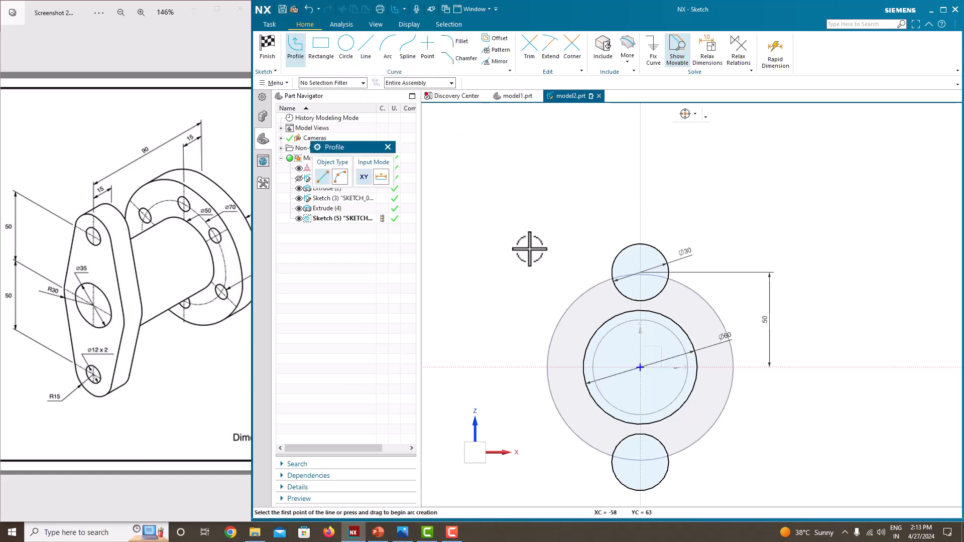
pyautogui.click(614, 264)
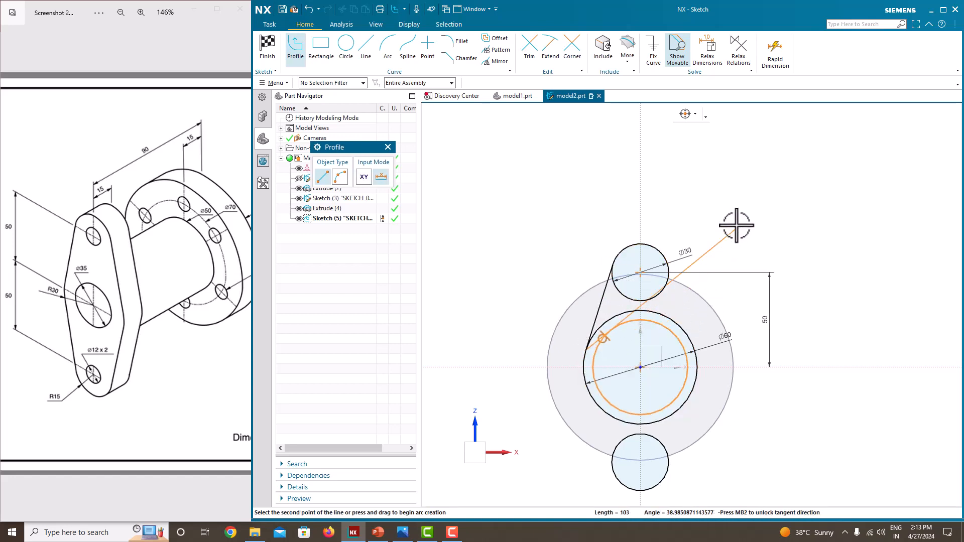
pyautogui.press('Escape')
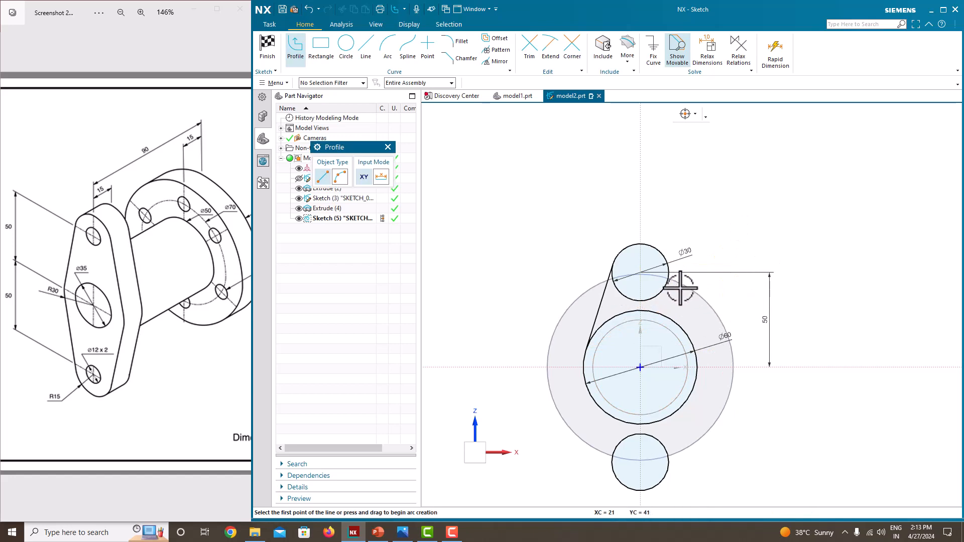
pyautogui.scroll(3, 669, 274)
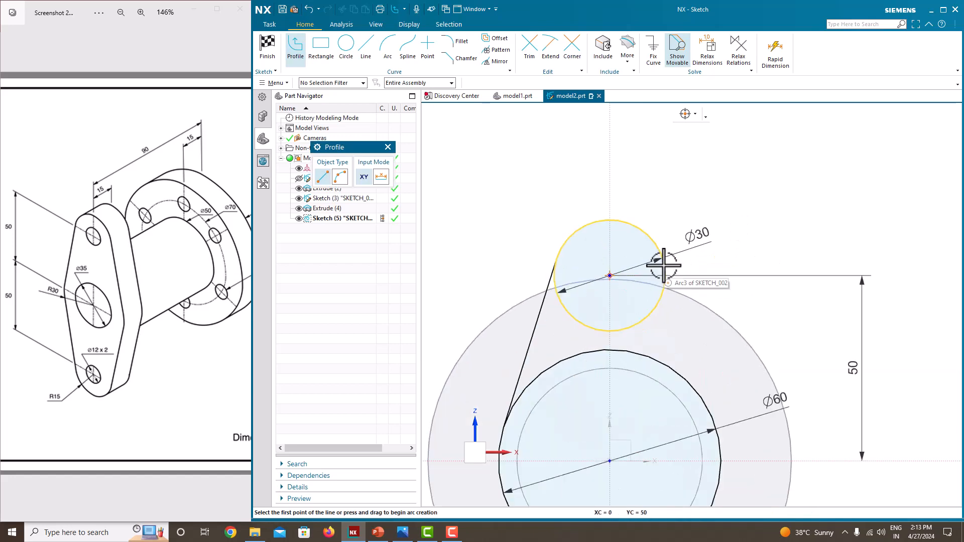
pyautogui.click(665, 268)
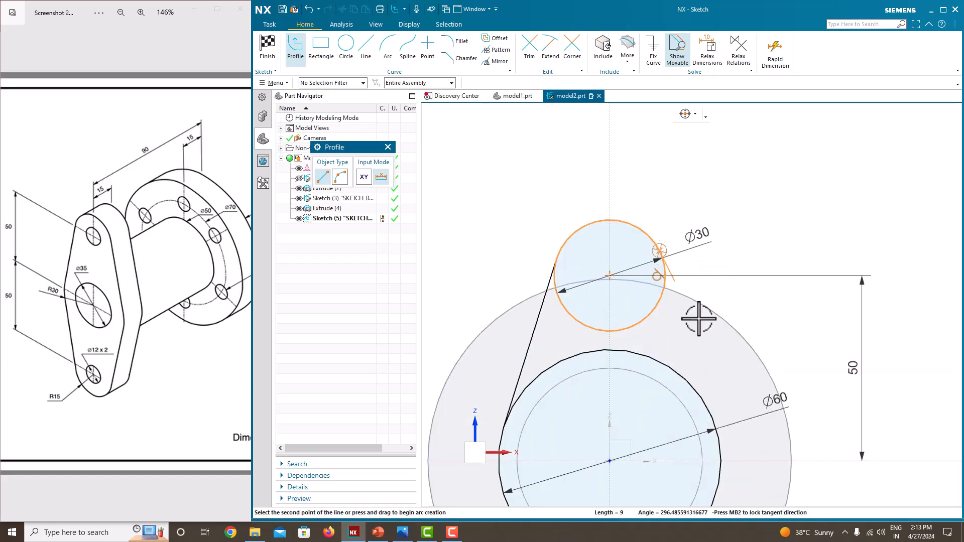
pyautogui.click(719, 411)
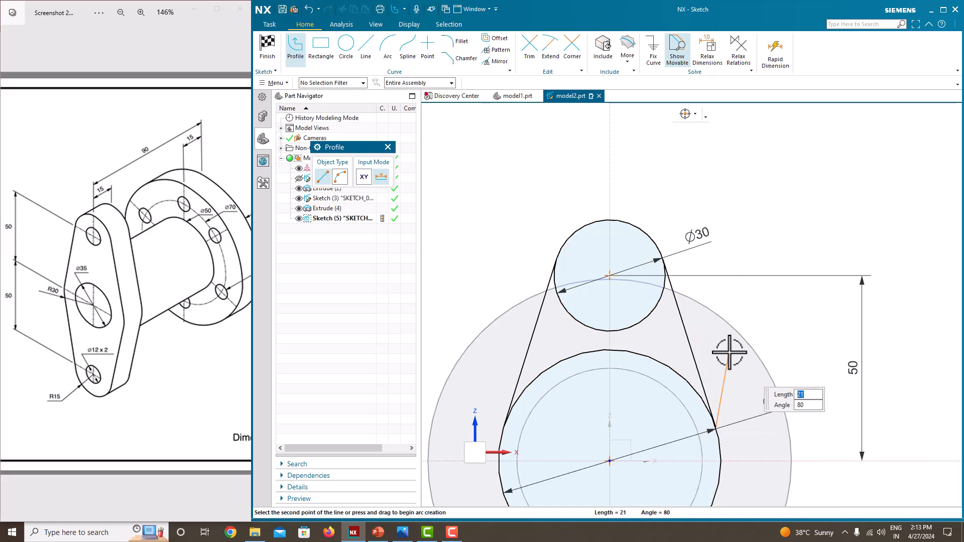
pyautogui.press('Escape')
# Try to draw a tangent line from the lower circle's right side to the 60 mm circle and undo it.
pyautogui.scroll(3, 729, 352)
pyautogui.scroll(-8, 730, 352)
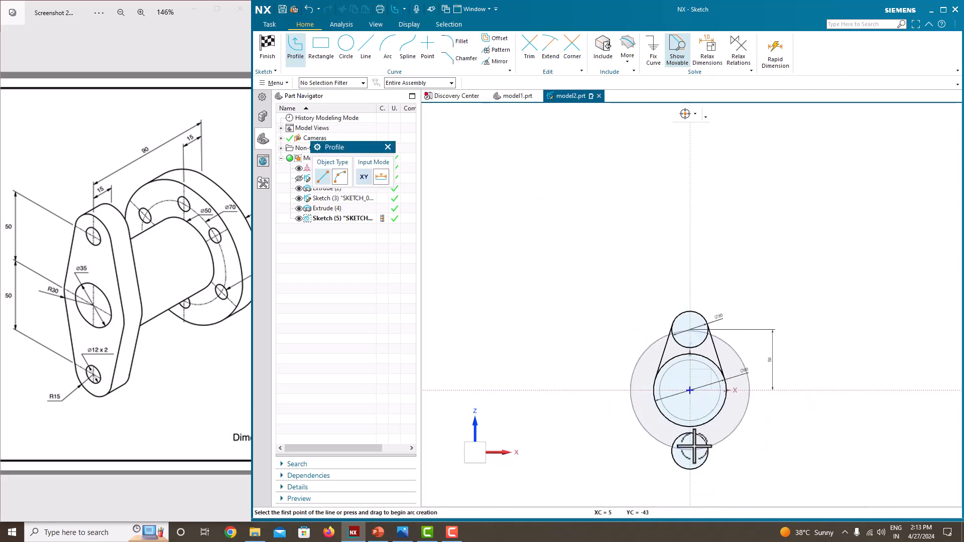
pyautogui.scroll(4, 692, 451)
pyautogui.click(729, 431)
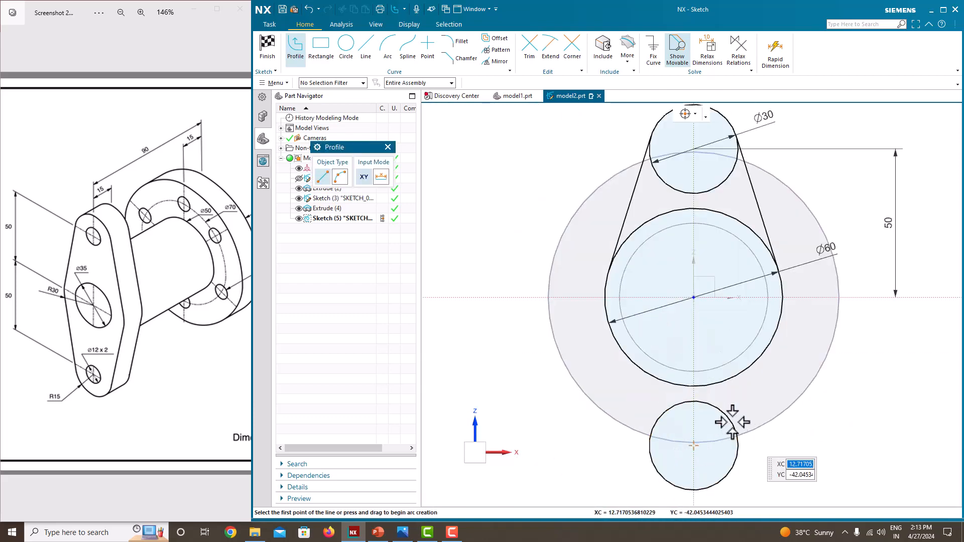
pyautogui.click(782, 316)
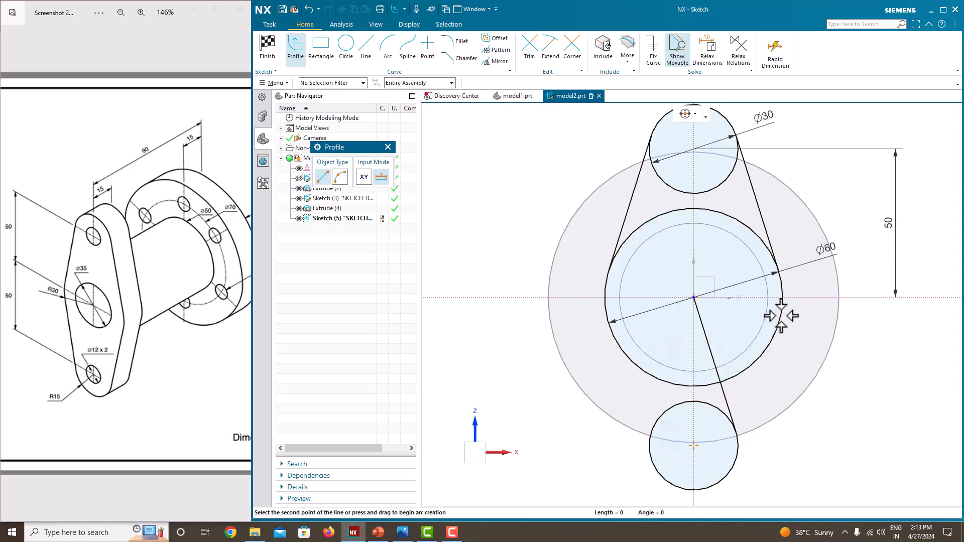
pyautogui.hotkey('ctrl', 'z')
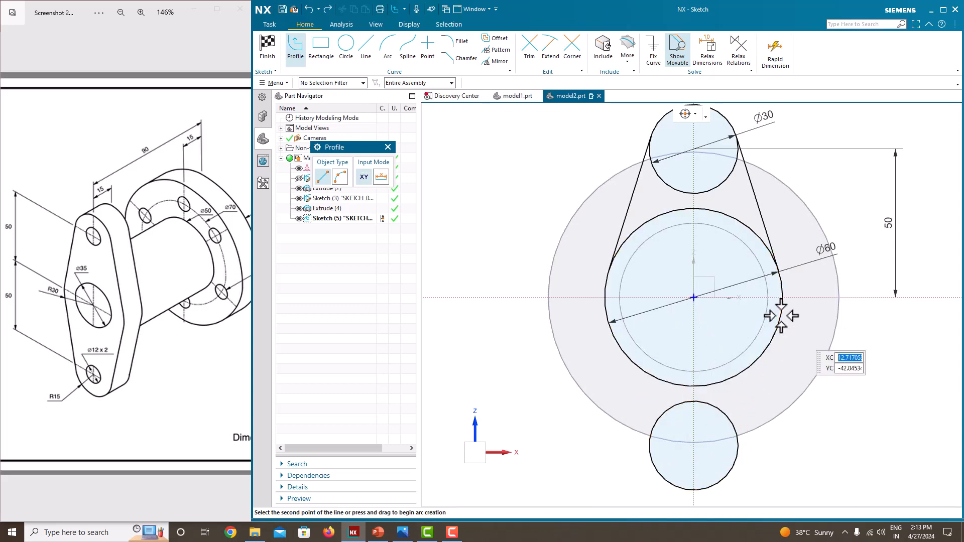
# Draw tangent lines on both sides from the lower circle to the 60 mm circle.
pyautogui.click(733, 426)
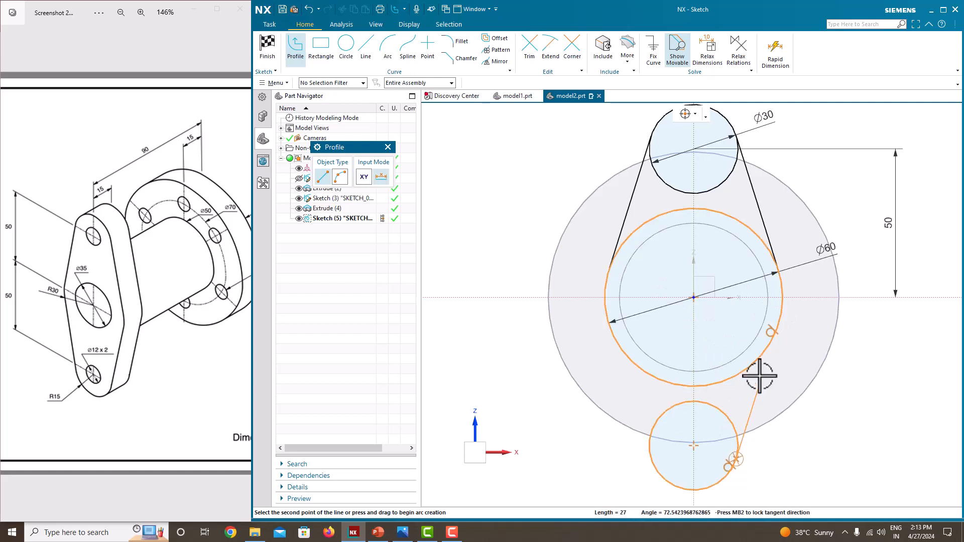
pyautogui.click(777, 334)
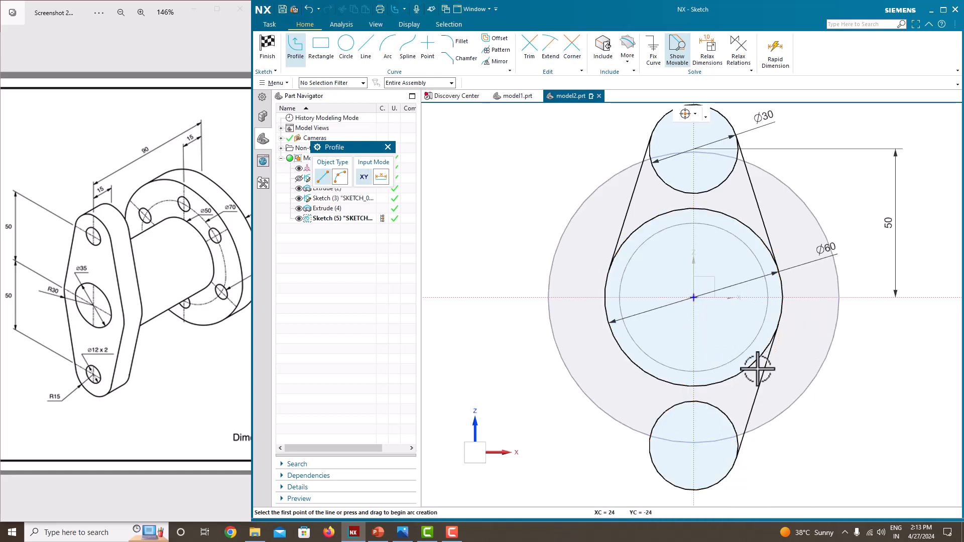
pyautogui.click(651, 458)
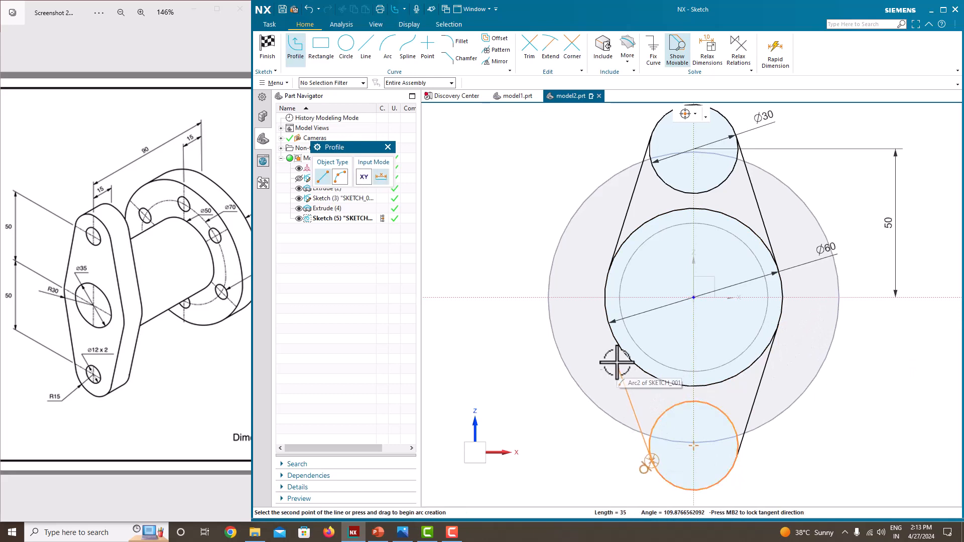
pyautogui.click(606, 318)
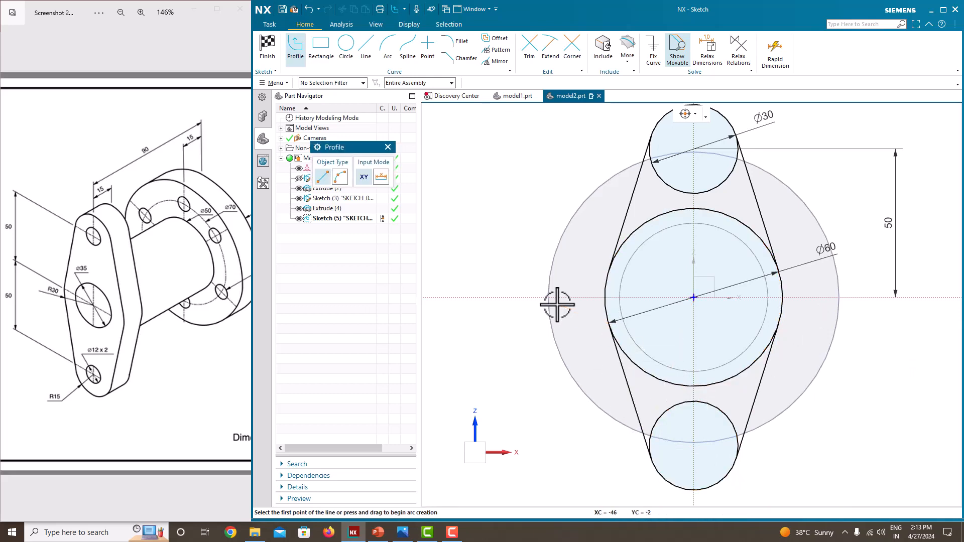
pyautogui.press('Escape')
# Trim the inner arcs of the upper, lower and 60 mm circles, leaving only the flange's closed outer outline.
pyautogui.scroll(-3, 508, 183)
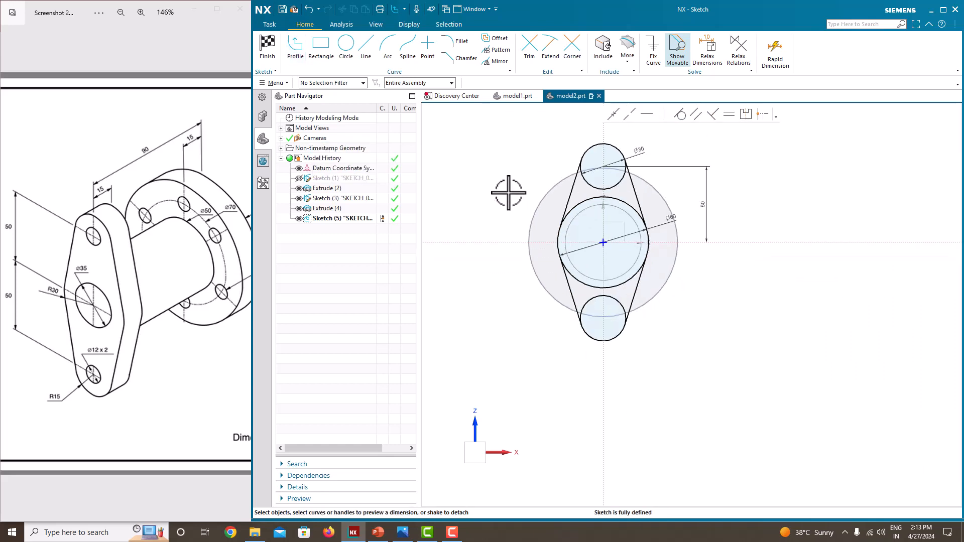
pyautogui.scroll(3, 583, 340)
pyautogui.scroll(-5, 560, 285)
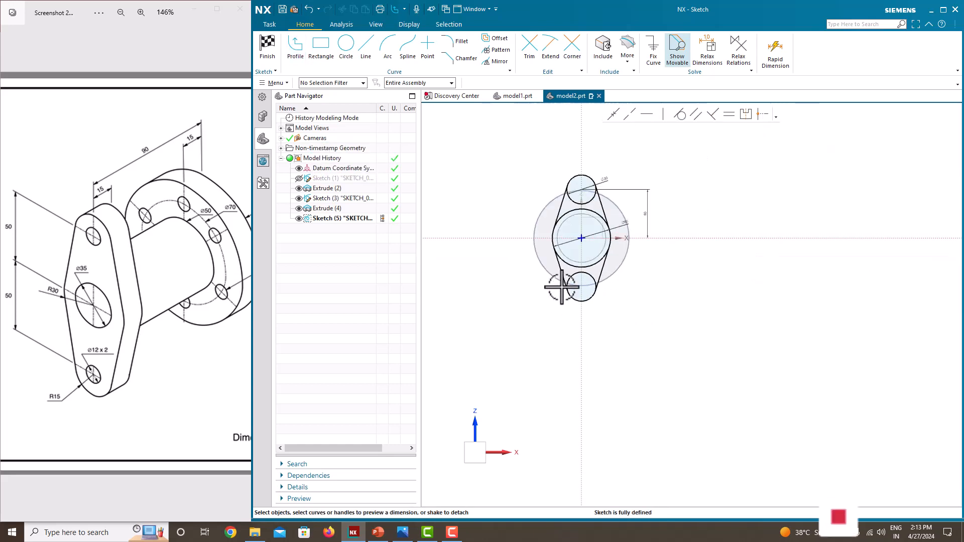
pyautogui.scroll(3, 517, 189)
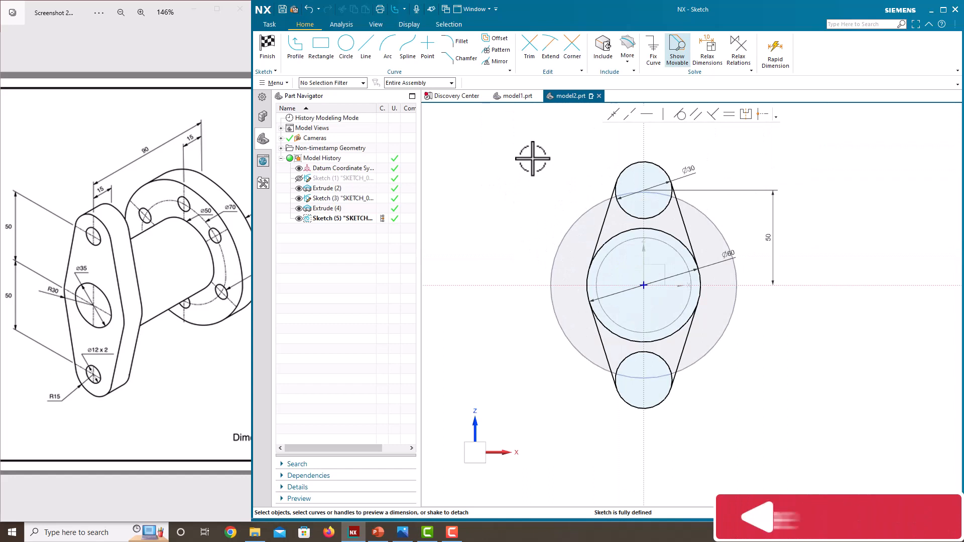
pyautogui.click(533, 50)
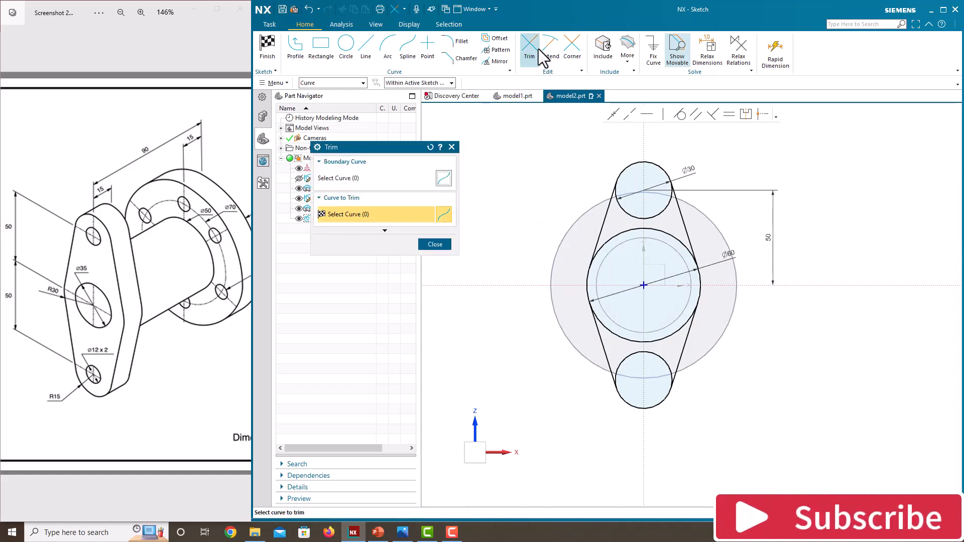
pyautogui.click(633, 212)
pyautogui.click(635, 228)
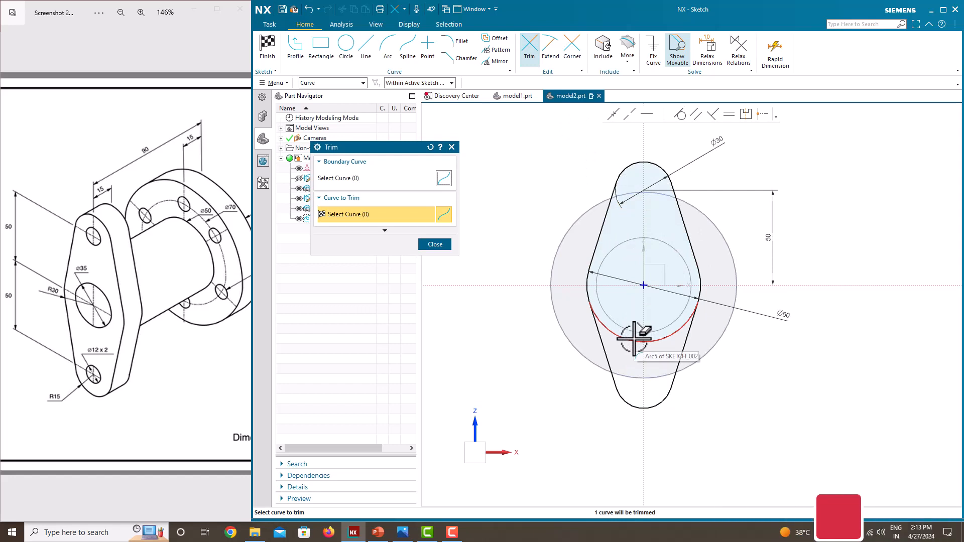
pyautogui.click(634, 337)
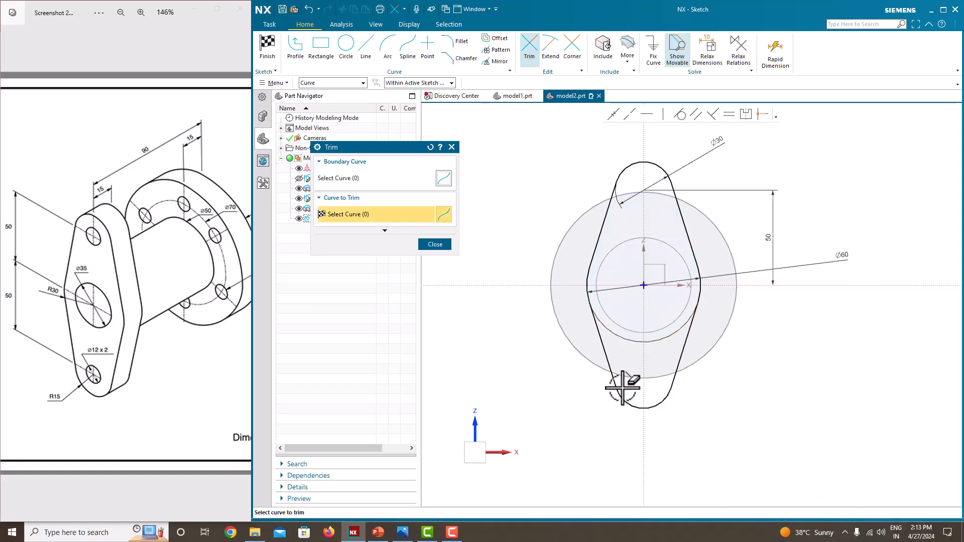
# Close the Trim command and finish the oblong flange outline sketch.
pyautogui.click(434, 244)
pyautogui.moveTo(502, 251); pyautogui.dragTo(570, 258, button='middle')
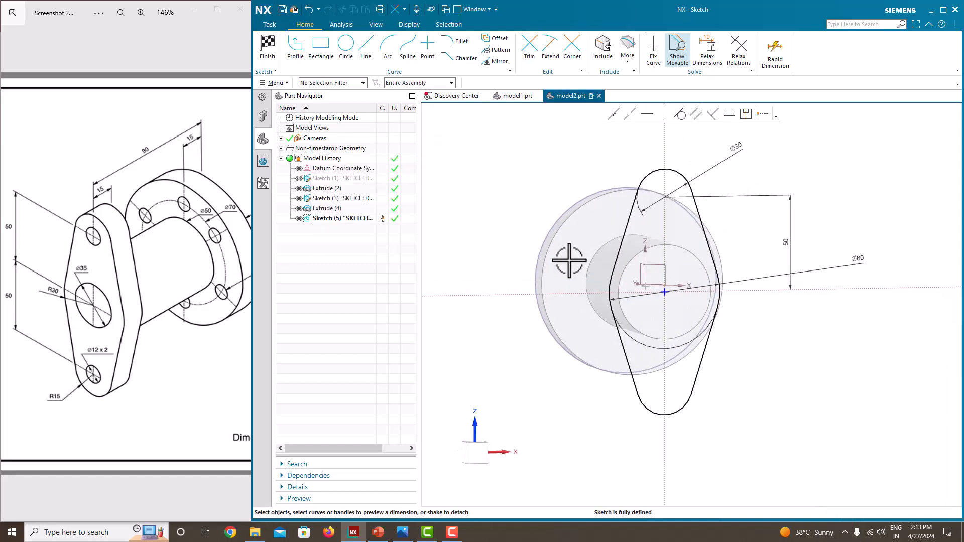
pyautogui.rightClick(751, 165)
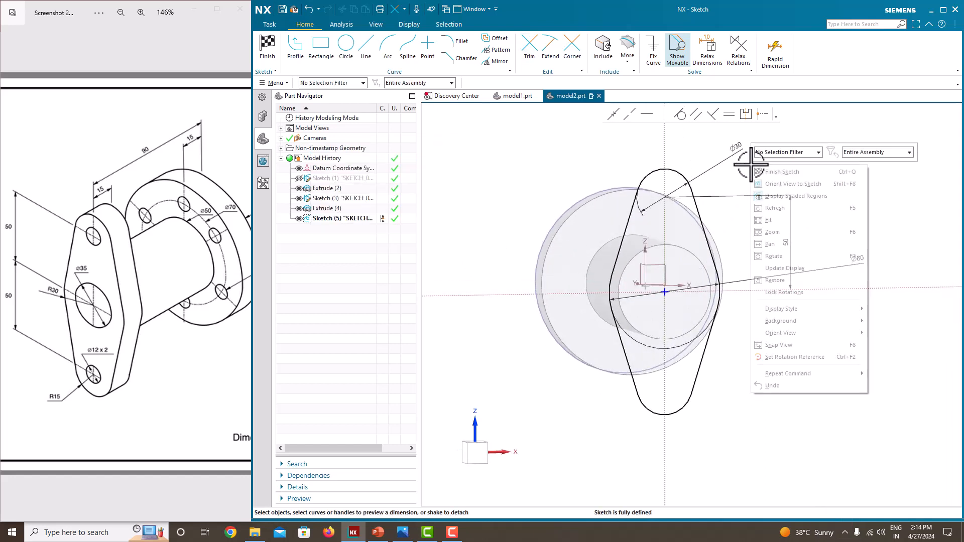
pyautogui.click(773, 172)
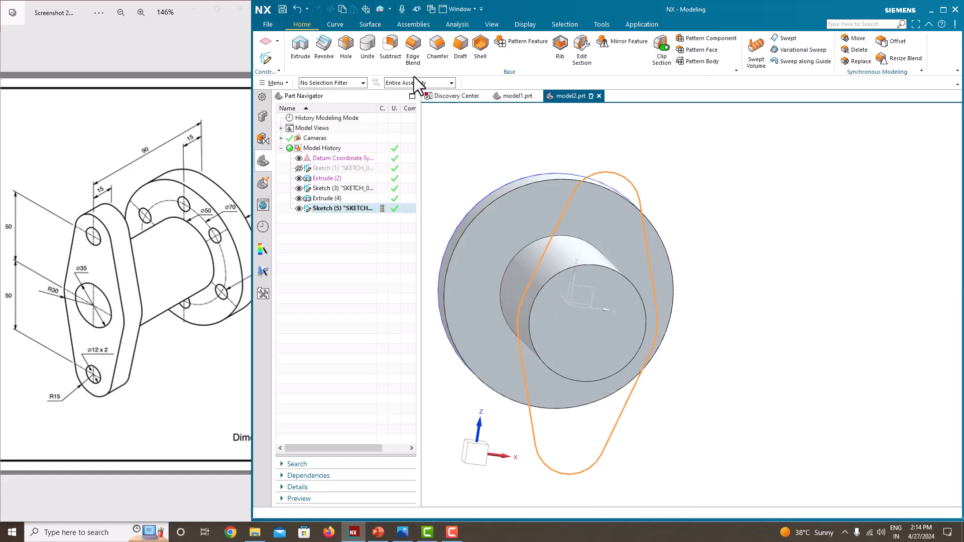
# Extrude the oblong flange outline 15 mm back along the cylinder toward the round flange, united with the existing body.
pyautogui.click(302, 55)
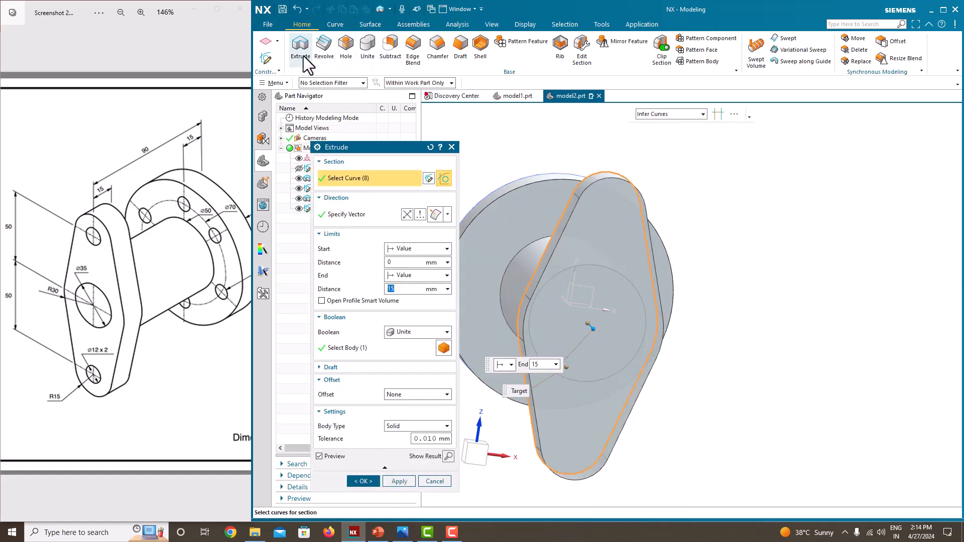
pyautogui.moveTo(723, 183)
pyautogui.mouseDown(button='middle')
pyautogui.moveTo(755, 198)
pyautogui.moveTo(791, 194)
pyautogui.moveTo(768, 187)
pyautogui.moveTo(801, 190)
pyautogui.moveTo(787, 187)
pyautogui.mouseUp(button='middle')
pyautogui.moveTo(693, 327); pyautogui.dragTo(631, 321)
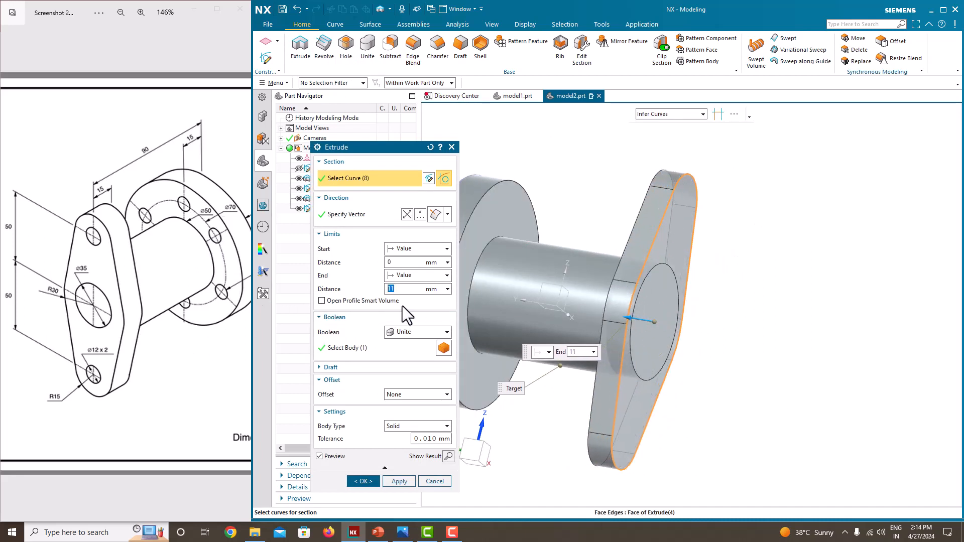
pyautogui.write('15')
pyautogui.press('Return')
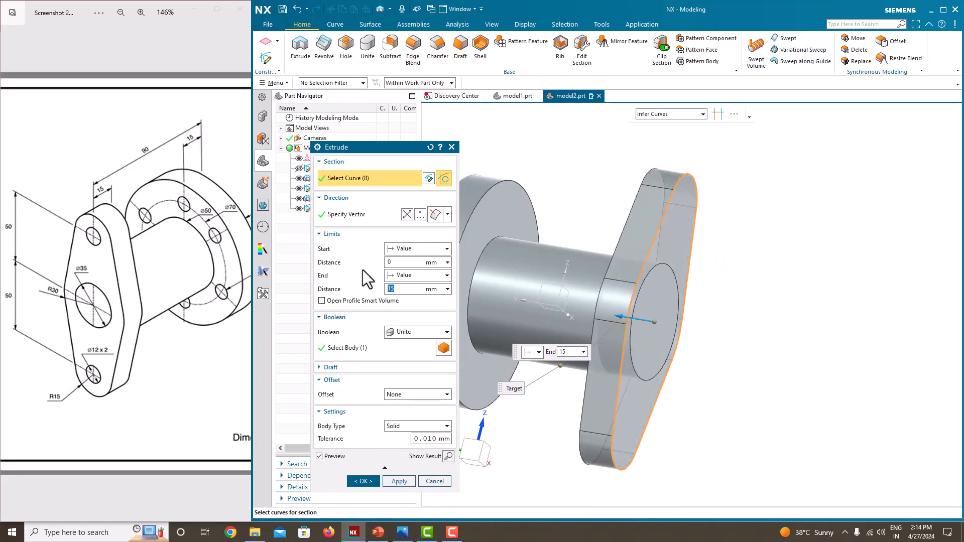
pyautogui.click(363, 481)
# Cut a simple 35 mm diameter hole with depth limit Until Next at the centre of the round flange's outer face.
pyautogui.moveTo(785, 345); pyautogui.dragTo(732, 376, button='middle')
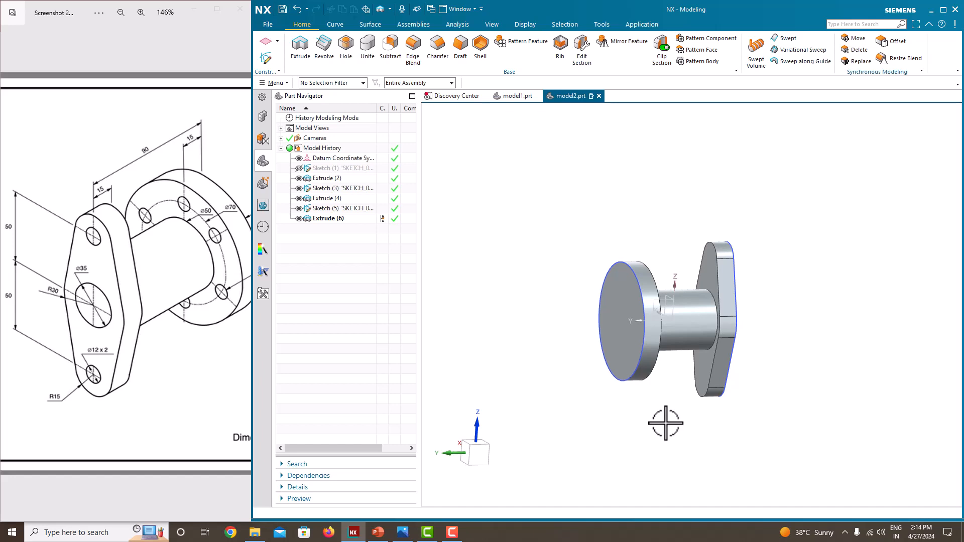
pyautogui.click(345, 53)
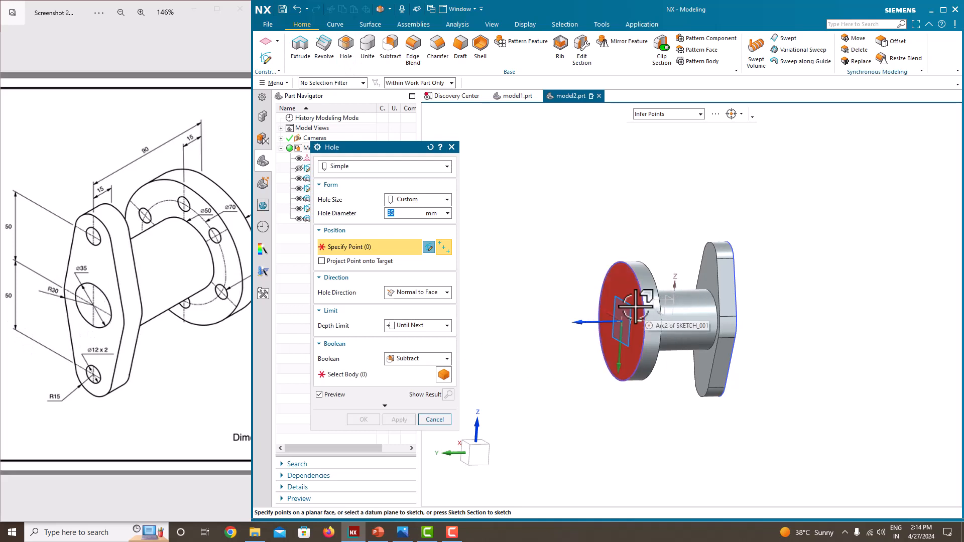
pyautogui.moveTo(645, 323)
pyautogui.mouseDown(button='middle')
pyautogui.moveTo(628, 323)
pyautogui.moveTo(652, 322)
pyautogui.moveTo(661, 333)
pyautogui.mouseUp(button='middle')
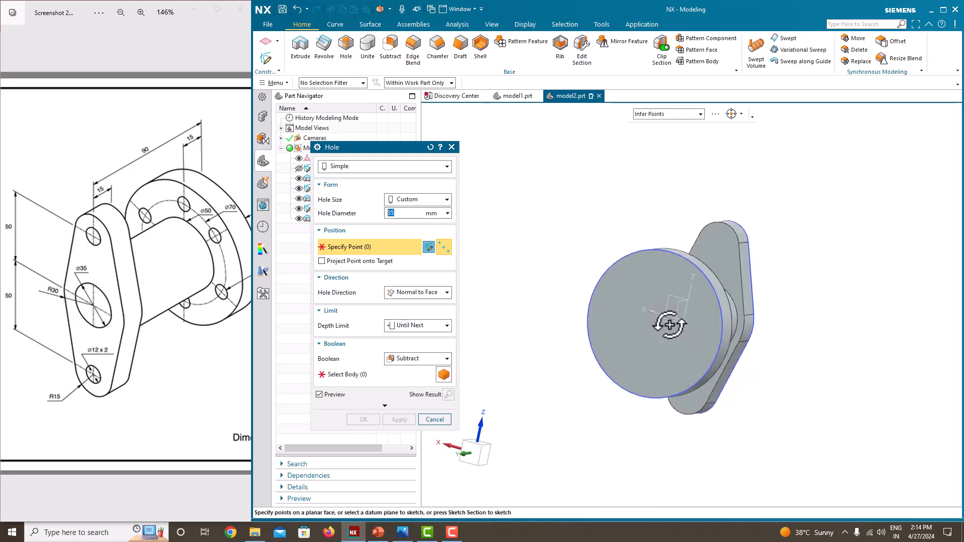
pyautogui.click(718, 296)
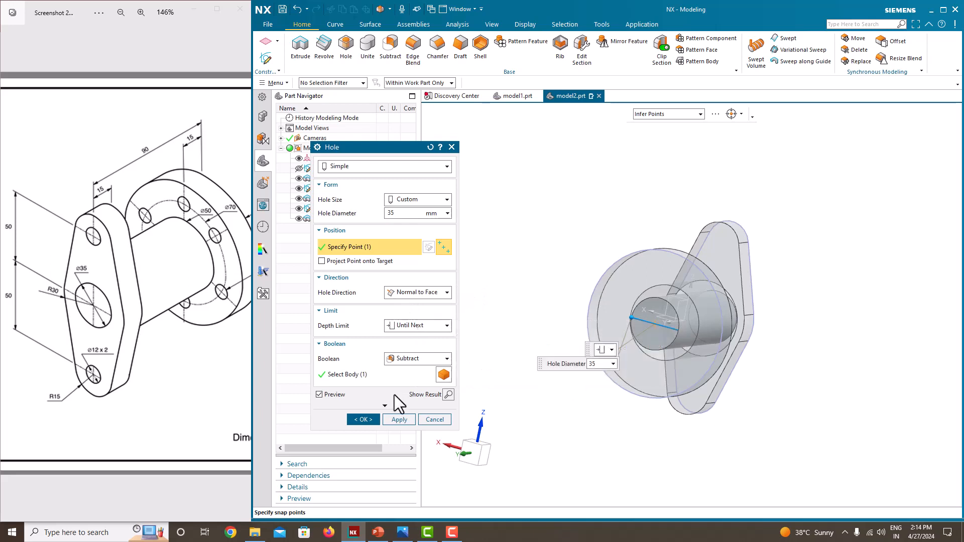
pyautogui.click(393, 422)
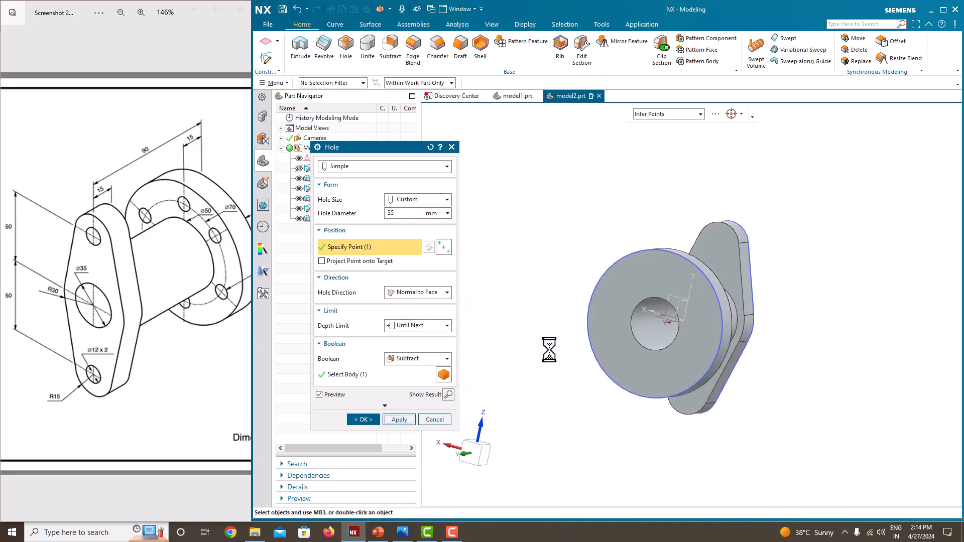
pyautogui.moveTo(534, 338); pyautogui.dragTo(727, 278, button='middle')
pyautogui.click(435, 420)
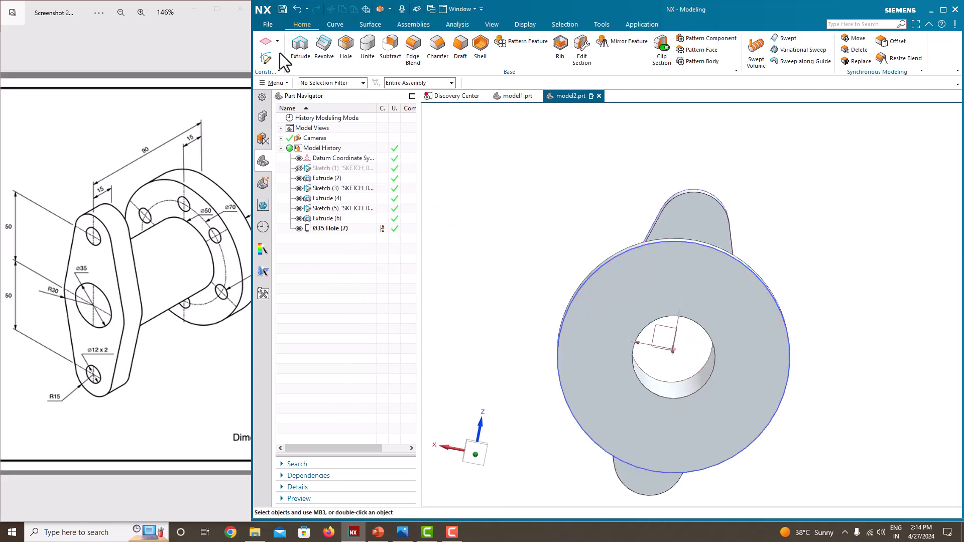
# Try a new sketch on the round flange's outer face, leave it empty and delete it.
pyautogui.click(267, 56)
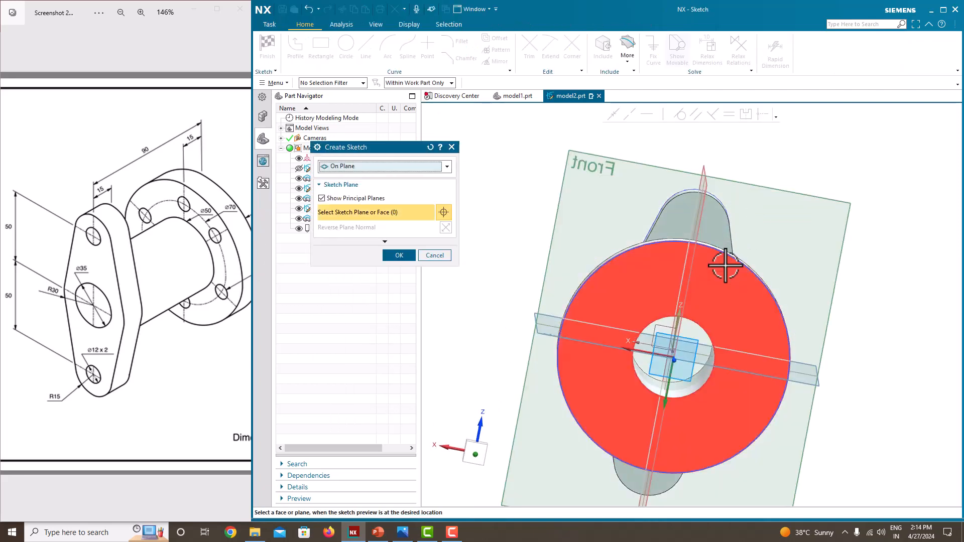
pyautogui.click(725, 266)
pyautogui.click(404, 254)
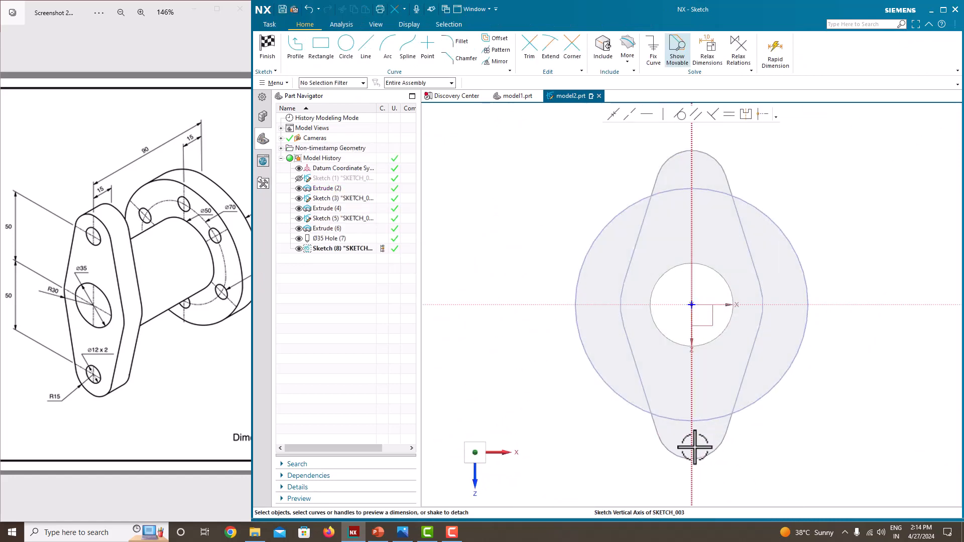
pyautogui.rightClick(556, 208)
pyautogui.click(517, 219)
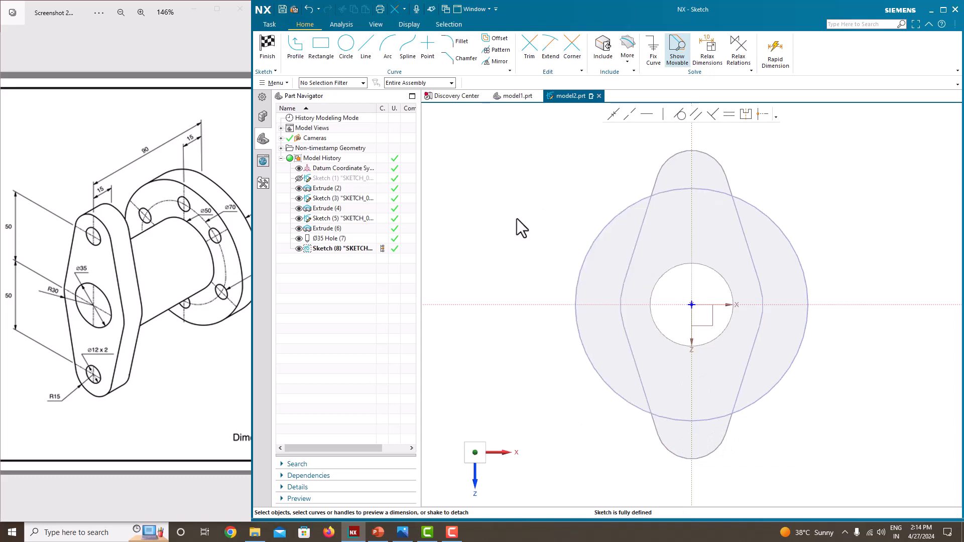
pyautogui.rightClick(360, 253)
pyautogui.click(525, 207)
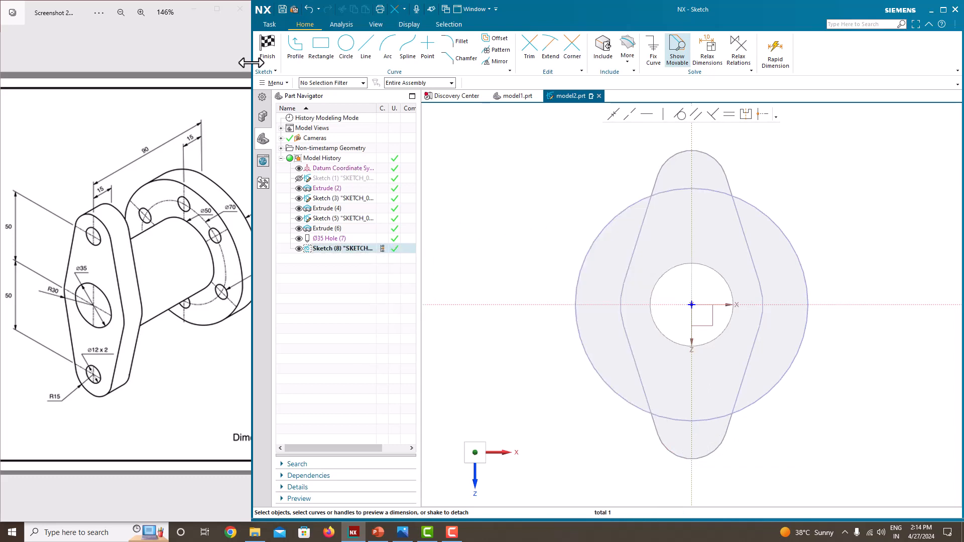
pyautogui.click(268, 51)
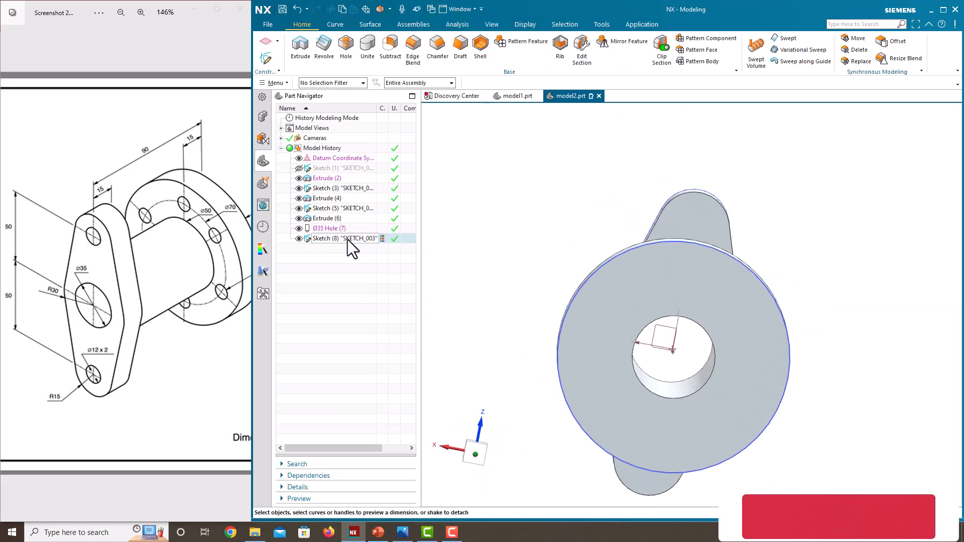
pyautogui.rightClick(347, 239)
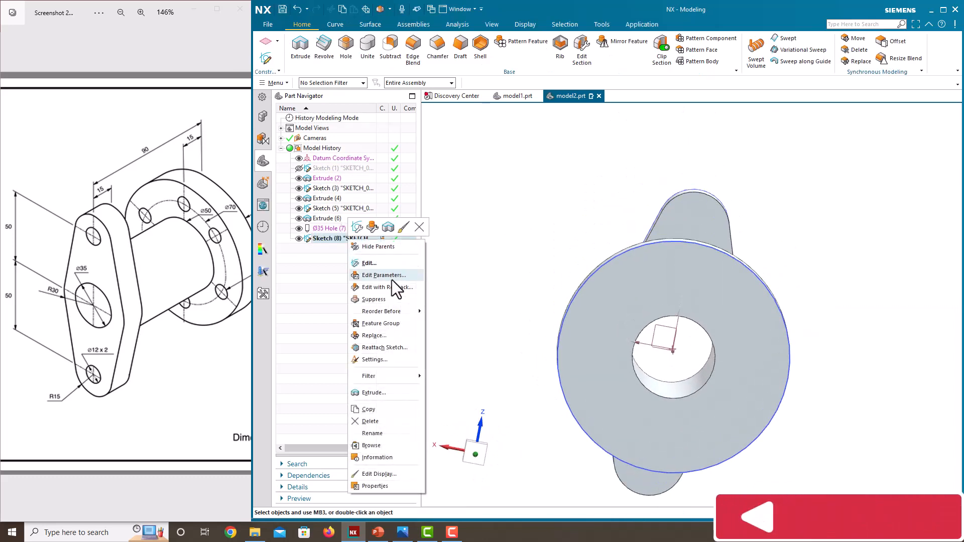
pyautogui.click(381, 421)
# Create a sketch on the round flange's outer face with the horizontal direction reversed.
pyautogui.moveTo(520, 313)
pyautogui.mouseDown(button='middle')
pyautogui.moveTo(566, 318)
pyautogui.moveTo(499, 318)
pyautogui.moveTo(520, 308)
pyautogui.moveTo(513, 316)
pyautogui.mouseUp(button='middle')
pyautogui.scroll(3, 647, 271)
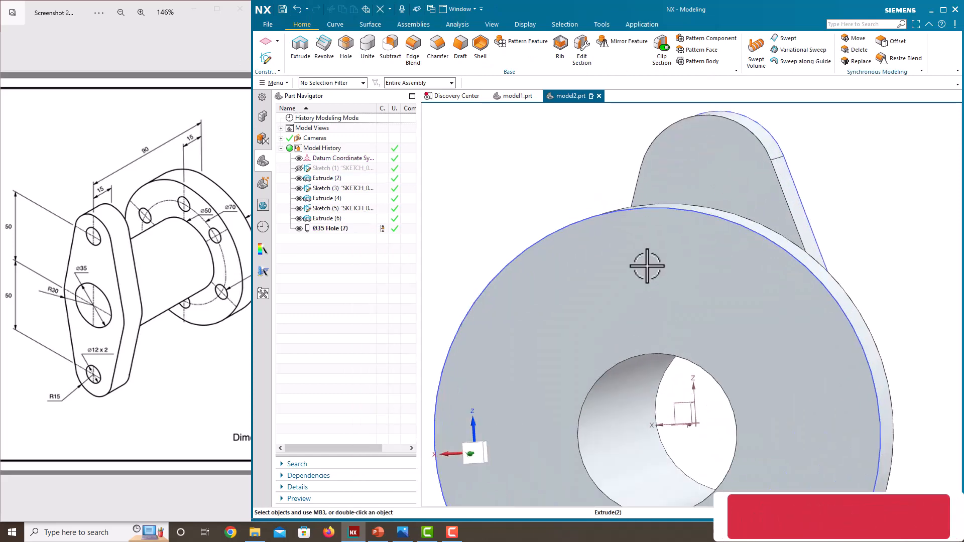
pyautogui.scroll(-4, 648, 270)
pyautogui.click(265, 58)
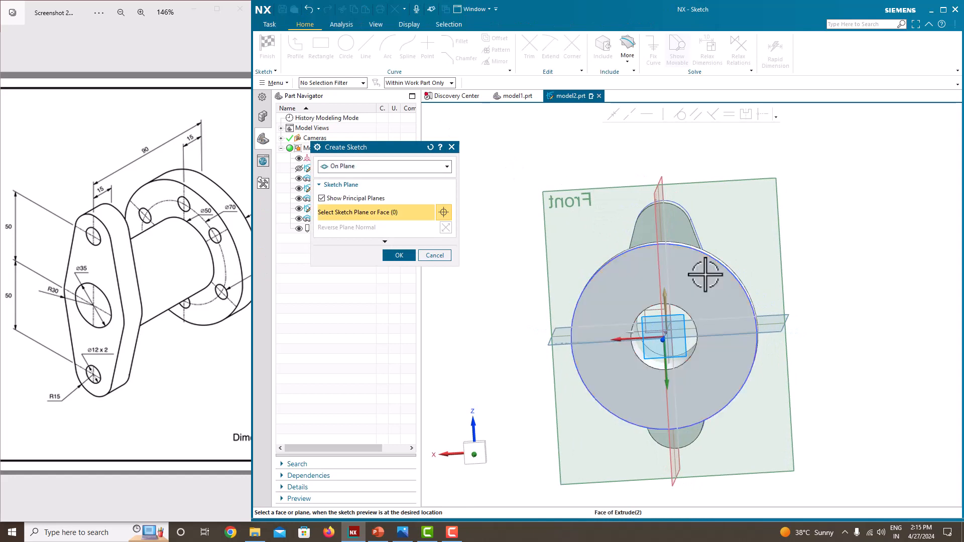
pyautogui.click(705, 273)
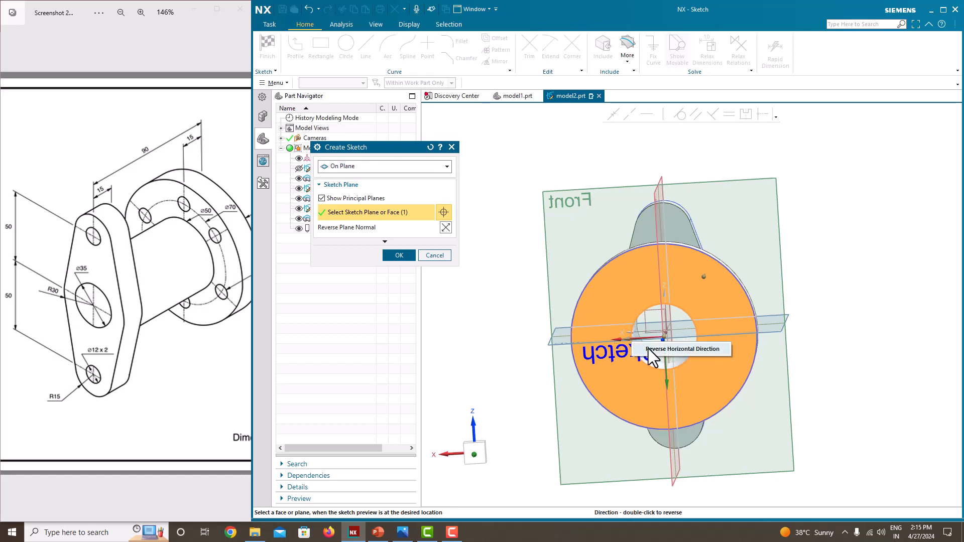
pyautogui.doubleClick(649, 348)
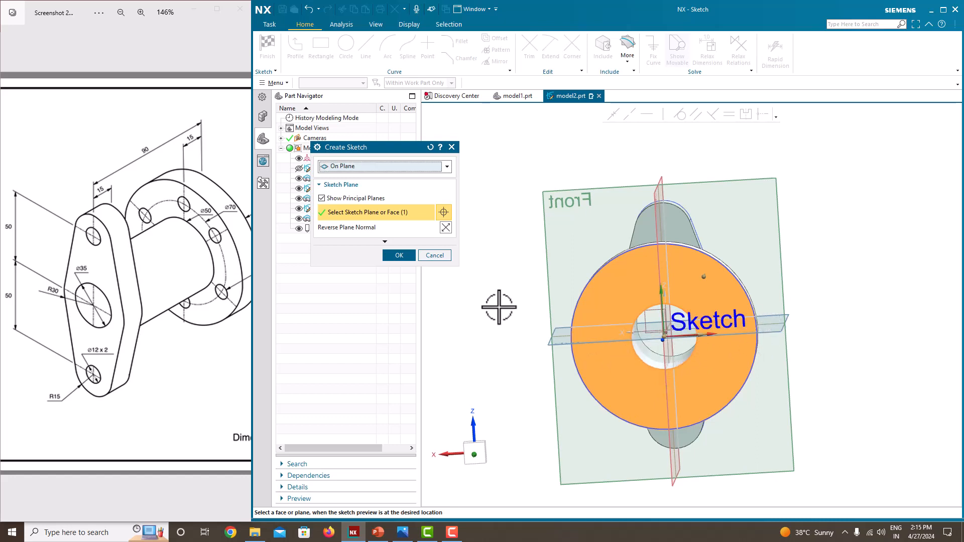
pyautogui.click(400, 254)
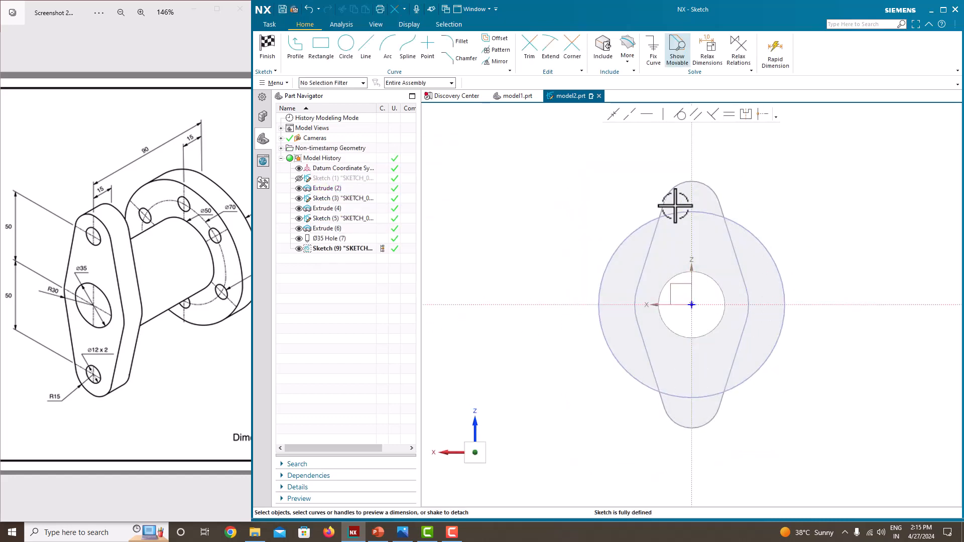
# Draw a small circle centred on the vertical axis above the central hole, within the round flange.
pyautogui.click(346, 45)
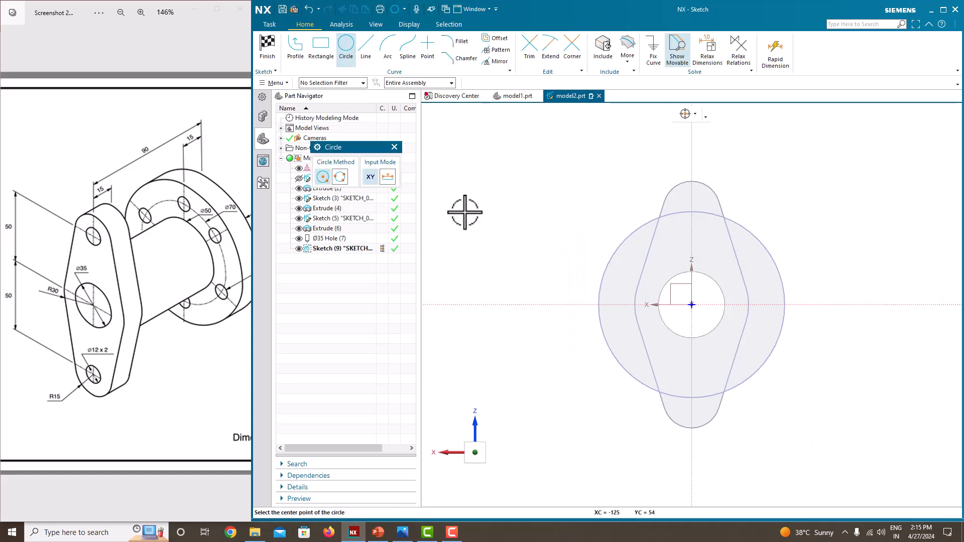
pyautogui.click(693, 236)
pyautogui.click(682, 234)
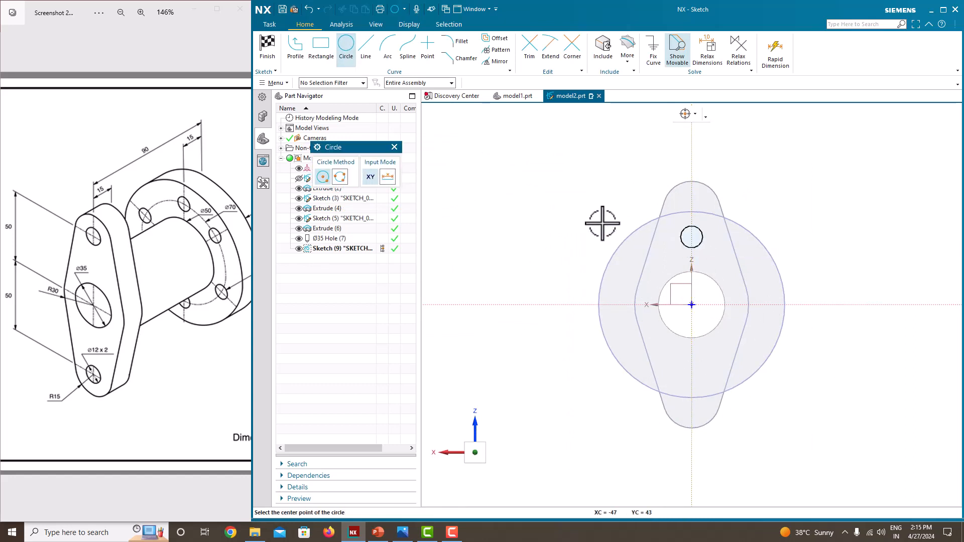
pyautogui.press('Escape')
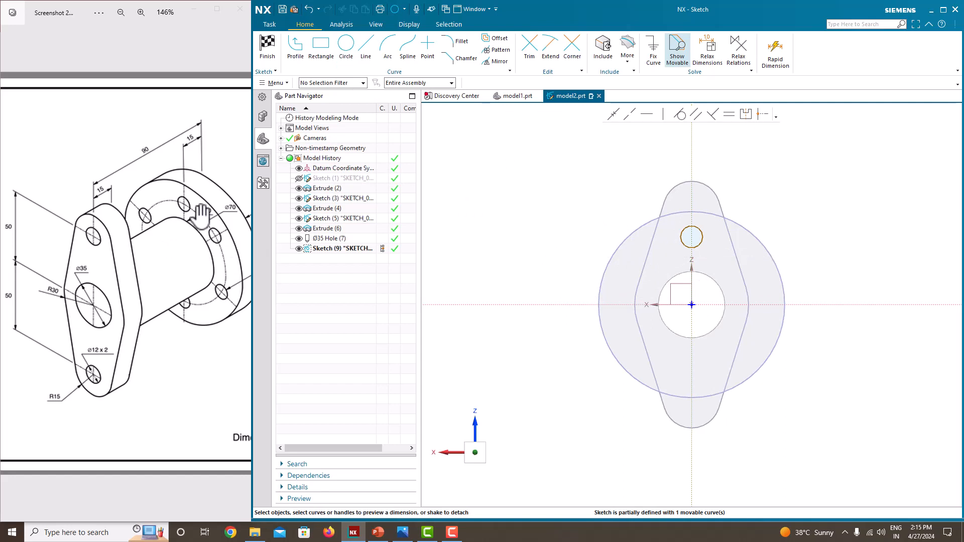
# Check the bolt-hole size in the reference drawing and set the small circle's diameter to 10 mm, accepting scaling of the sketch.
pyautogui.scroll(-3, 191, 233)
pyautogui.moveTo(195, 271); pyautogui.dragTo(119, 277)
pyautogui.scroll(4, 200, 271)
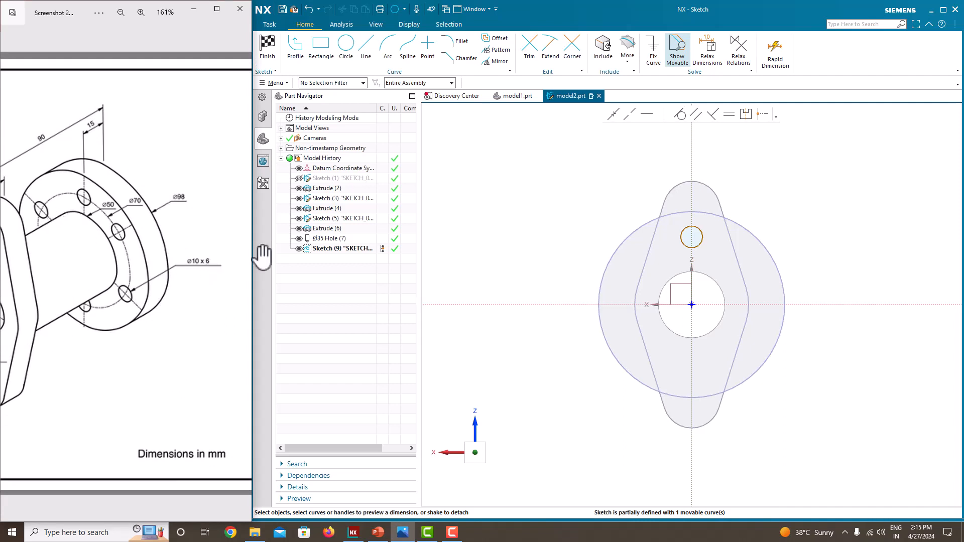
pyautogui.click(701, 234)
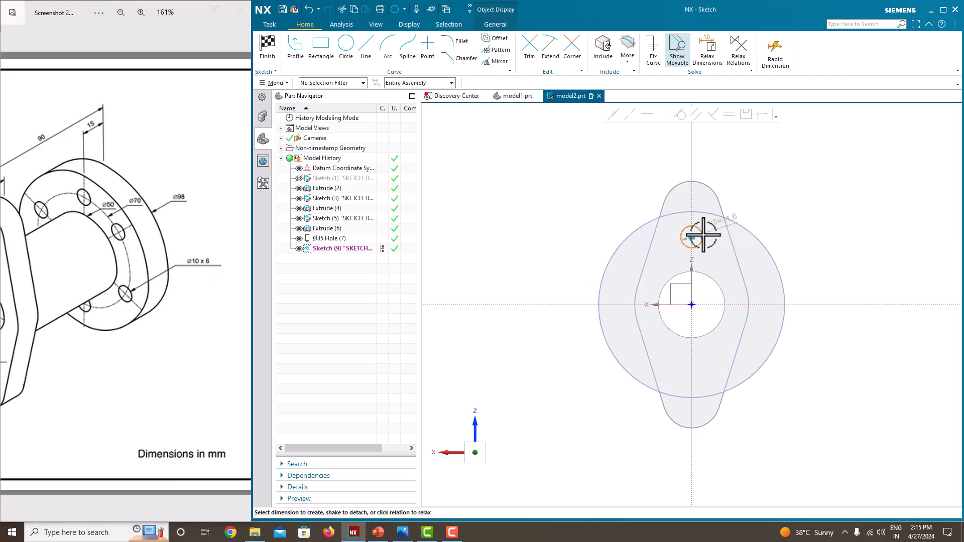
pyautogui.click(733, 215)
pyautogui.write('10')
pyautogui.press('Return')
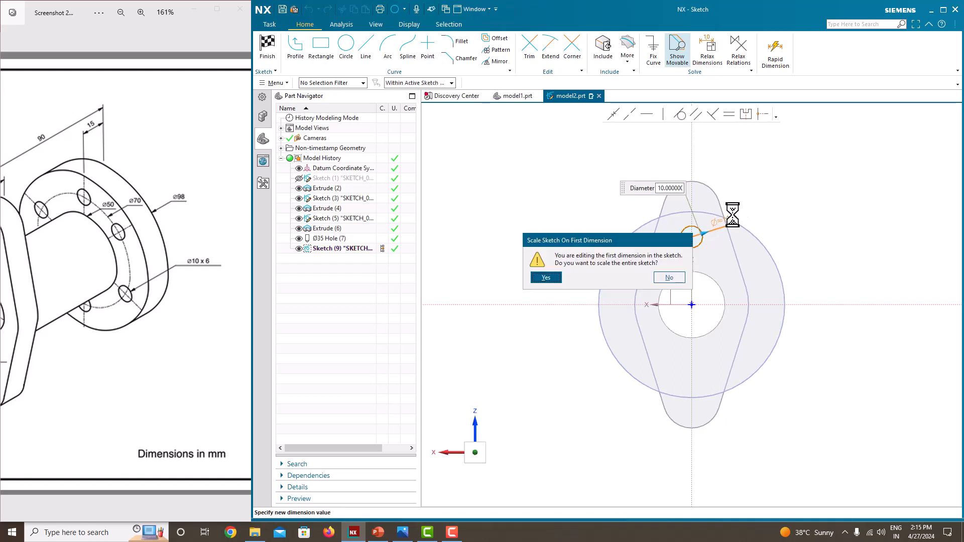
pyautogui.click(546, 277)
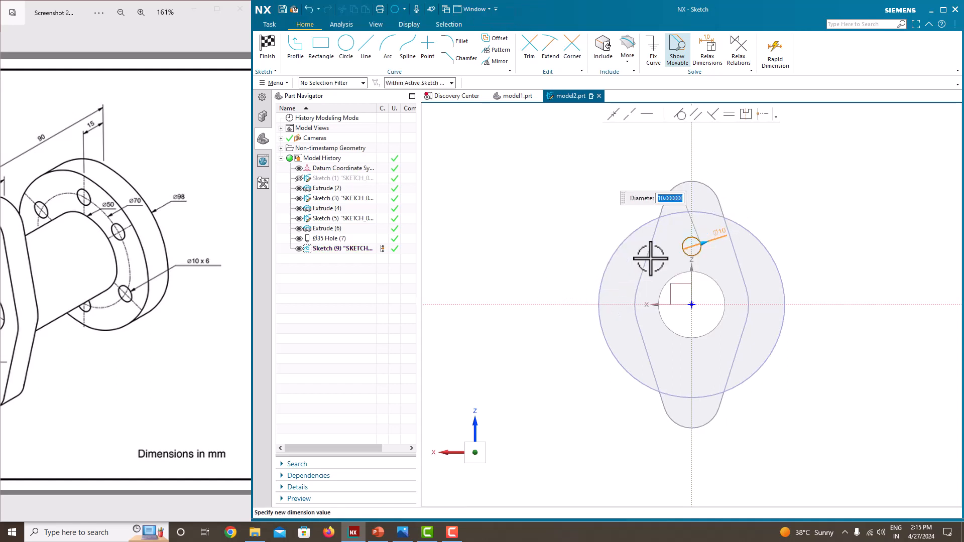
pyautogui.scroll(1, 126, 252)
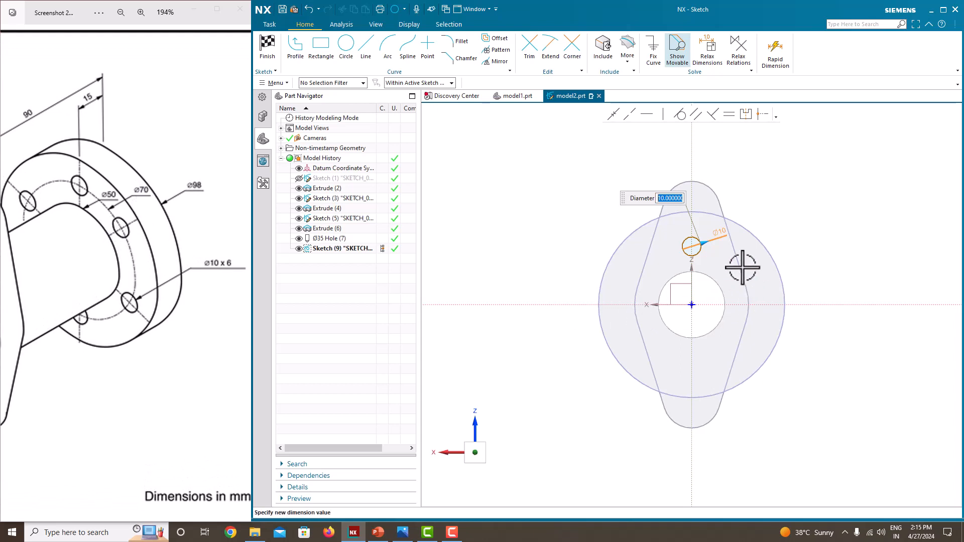
pyautogui.press('Return')
# Dimension the 10 mm circle's centre 35 mm above the horizontal axis.
pyautogui.scroll(5, 698, 246)
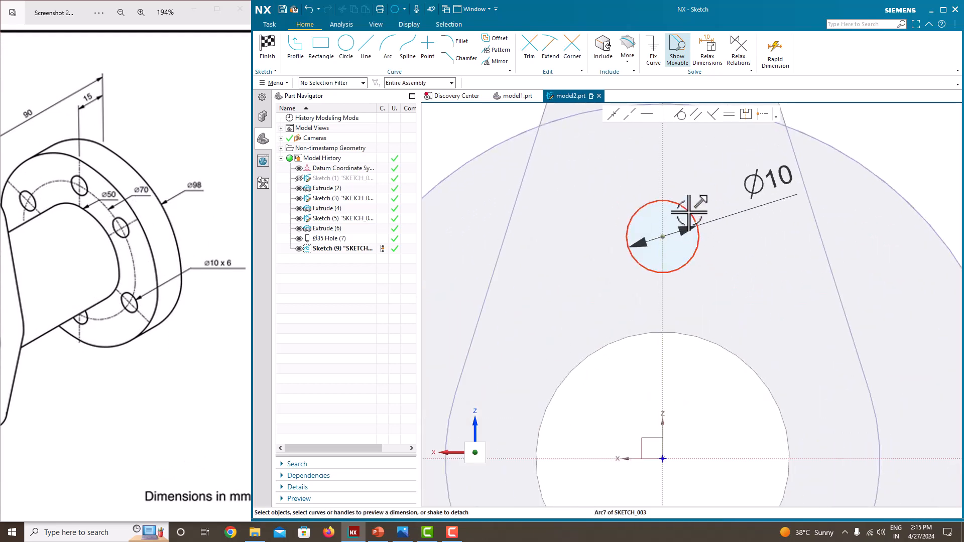
pyautogui.click(662, 237)
pyautogui.scroll(-5, 738, 336)
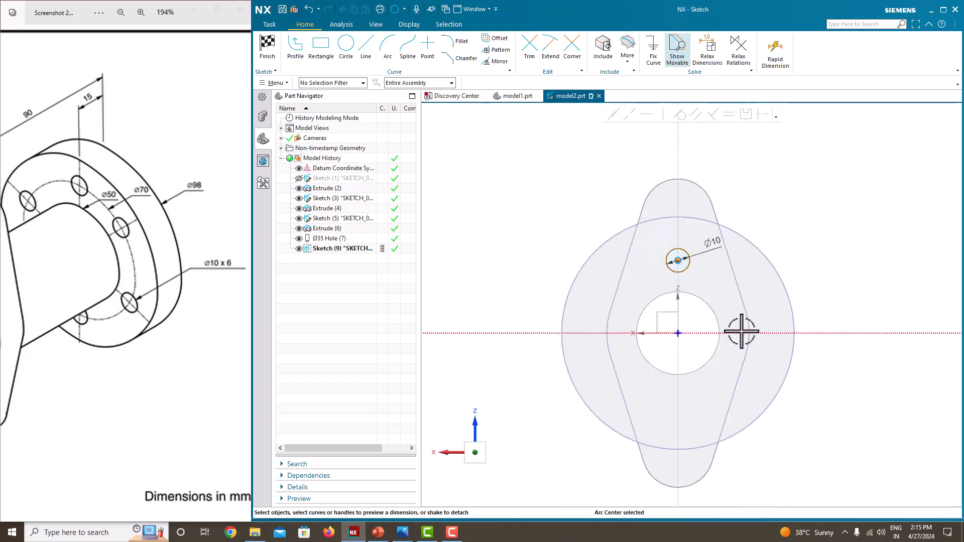
pyautogui.click(741, 332)
pyautogui.click(750, 305)
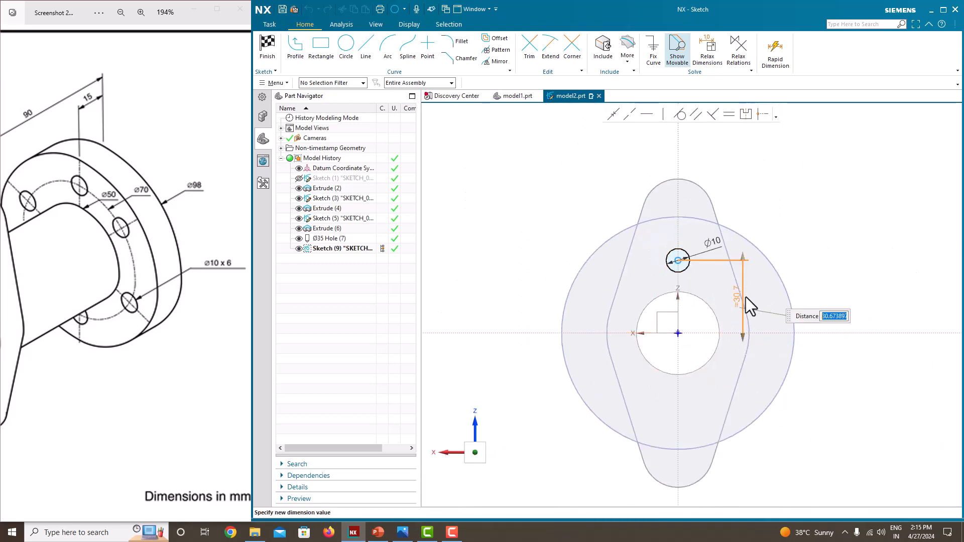
pyautogui.write('35')
pyautogui.press('Return')
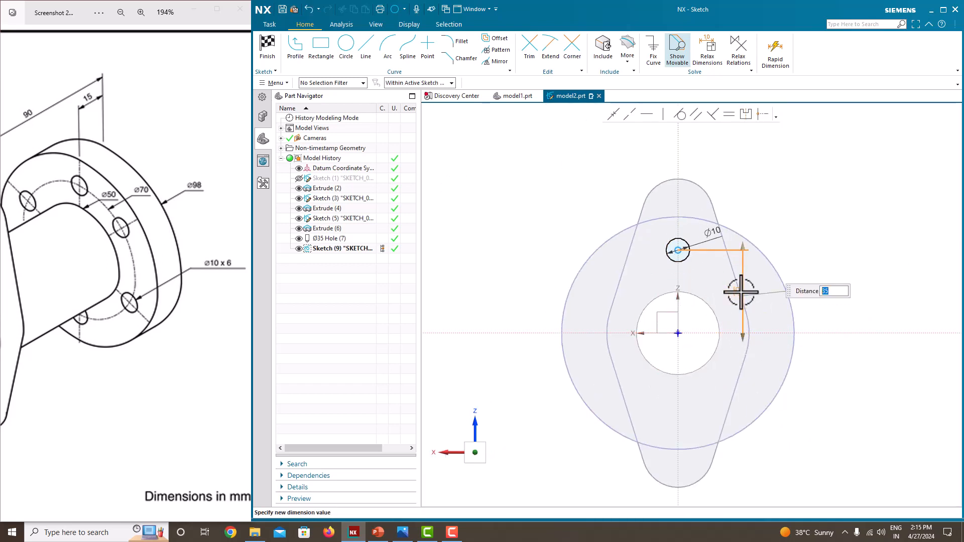
# Finish the bolt-hole sketch on the round flange's face.
pyautogui.press('Escape')
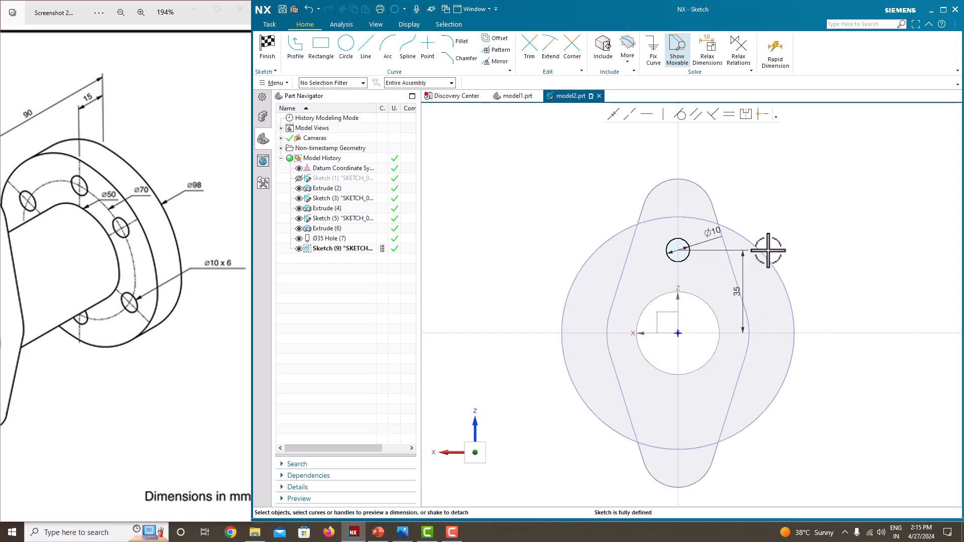
pyautogui.rightClick(805, 225)
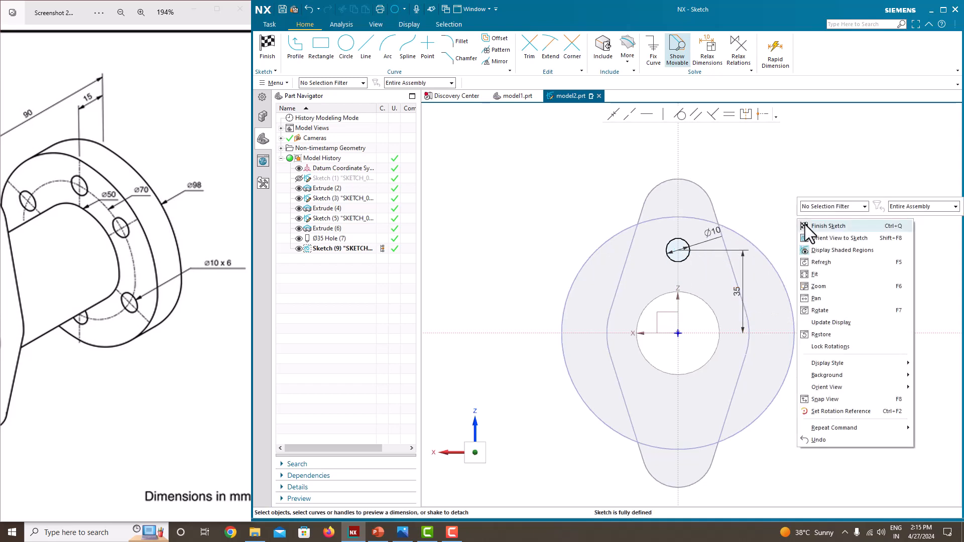
pyautogui.click(806, 225)
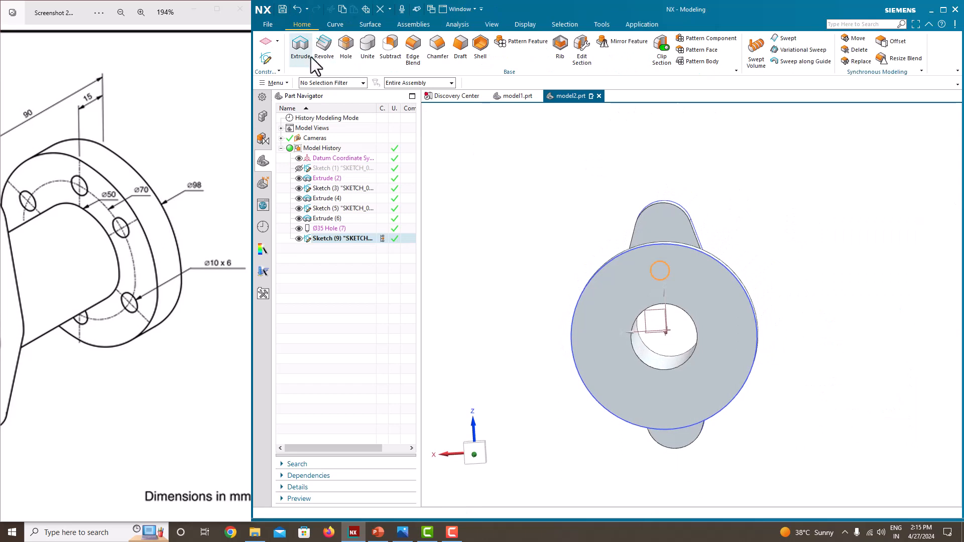
# Extrude the 10 mm circle into the round flange with its end set to Until Next, subtracting it from the body.
pyautogui.click(305, 55)
pyautogui.moveTo(590, 245); pyautogui.dragTo(617, 264, button='middle')
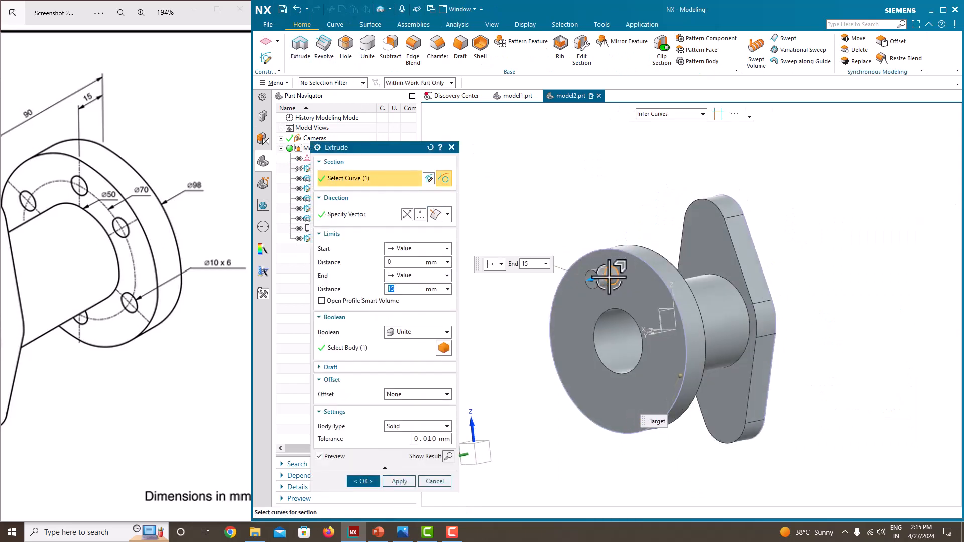
pyautogui.write('7')
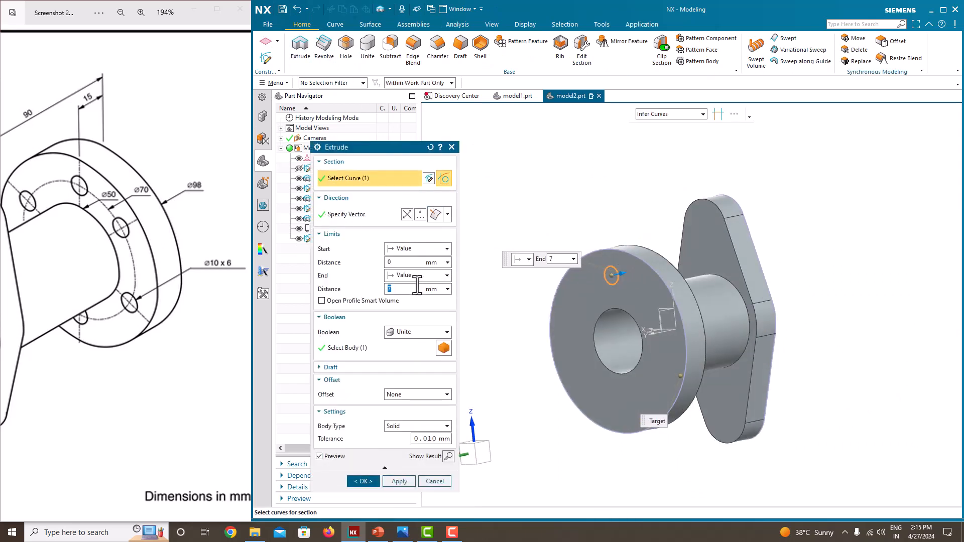
pyautogui.click(399, 275)
pyautogui.click(403, 317)
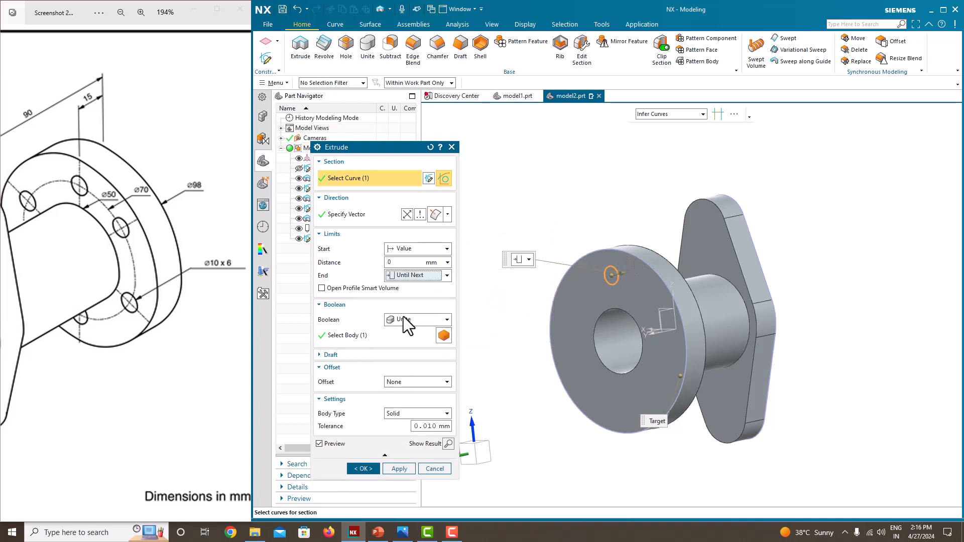
pyautogui.click(403, 319)
pyautogui.click(406, 352)
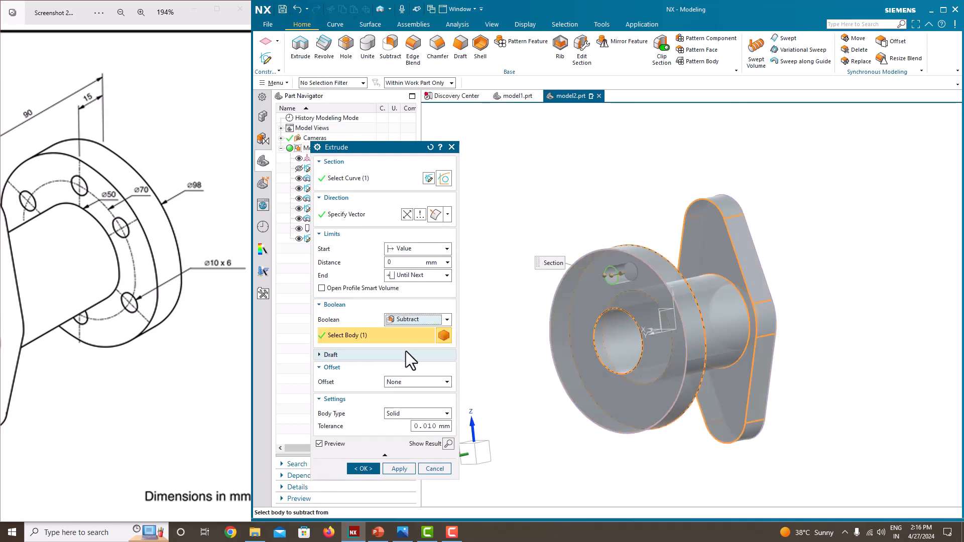
pyautogui.click(397, 470)
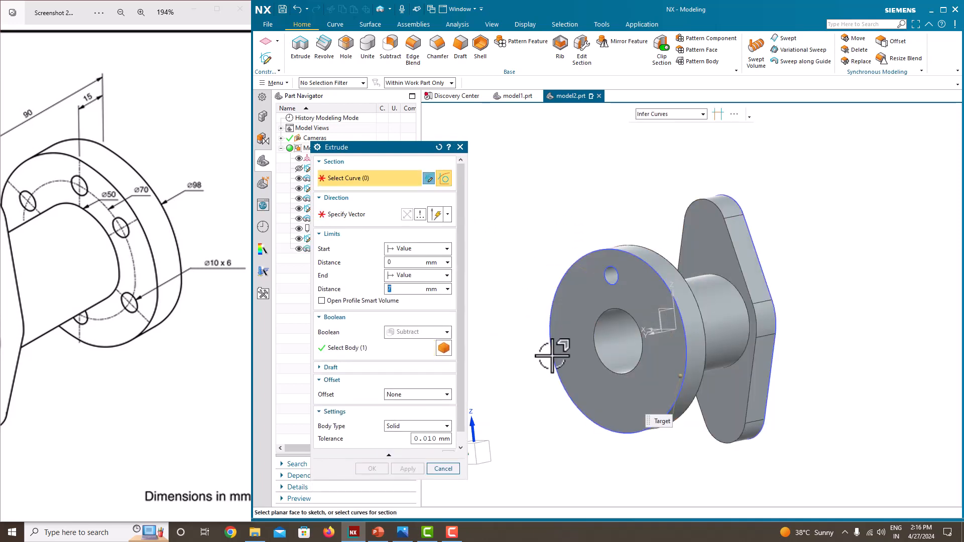
pyautogui.click(443, 472)
# Start a circular Pattern Feature and select the extruded bolt-hole cut as the feature to pattern.
pyautogui.moveTo(552, 402); pyautogui.dragTo(572, 385, button='middle')
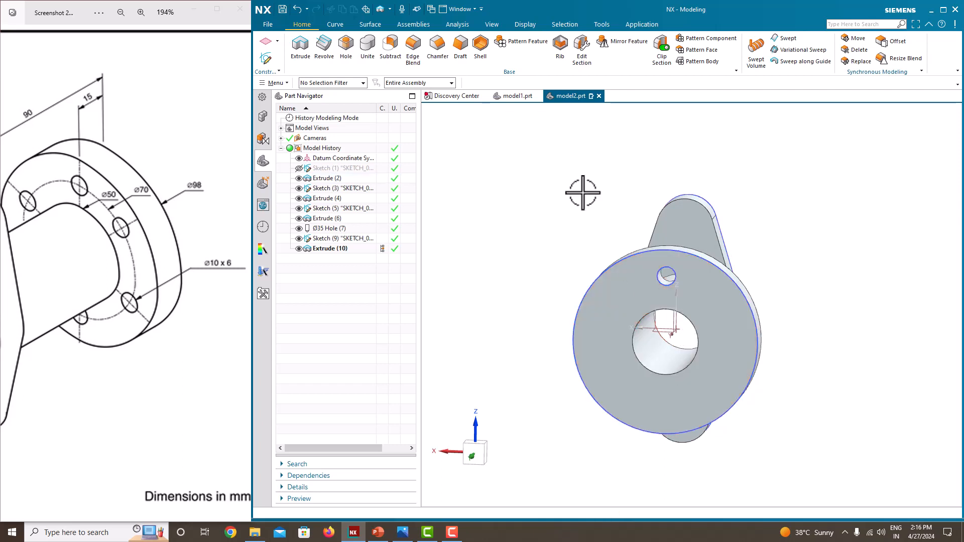
pyautogui.click(519, 42)
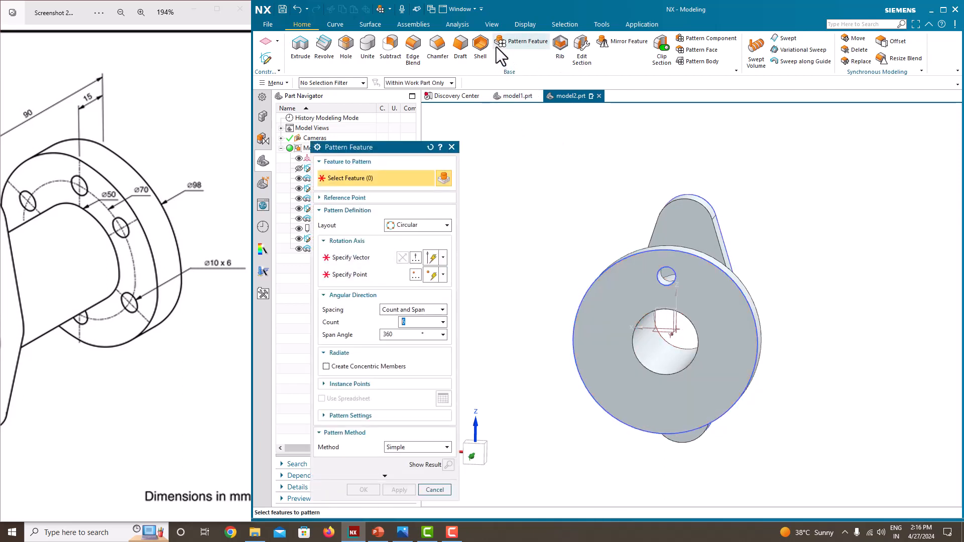
pyautogui.click(275, 83)
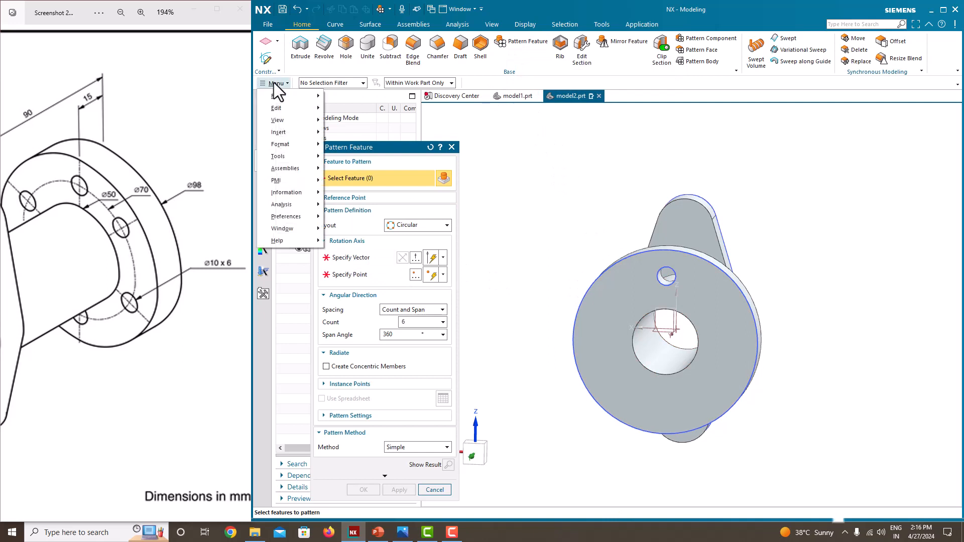
pyautogui.moveTo(290, 130)
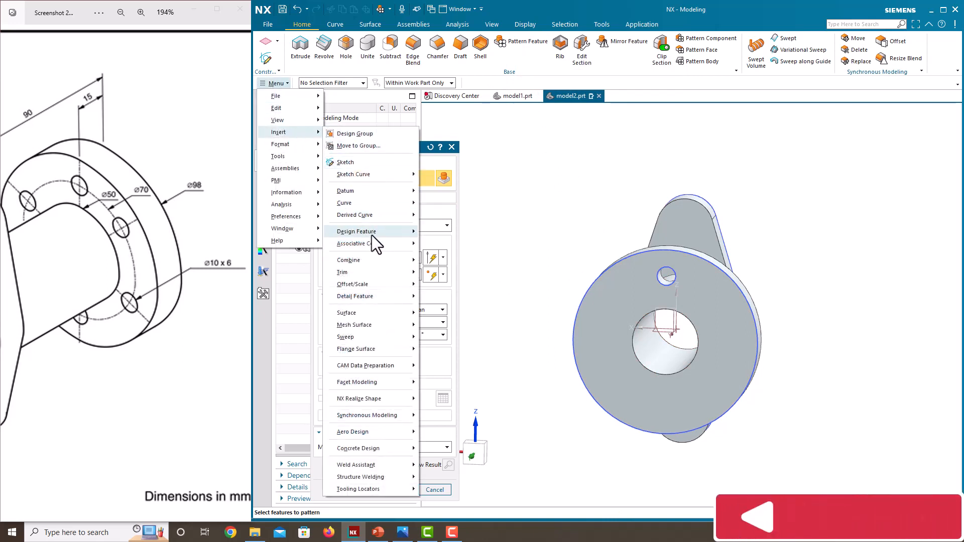
pyautogui.moveTo(368, 246)
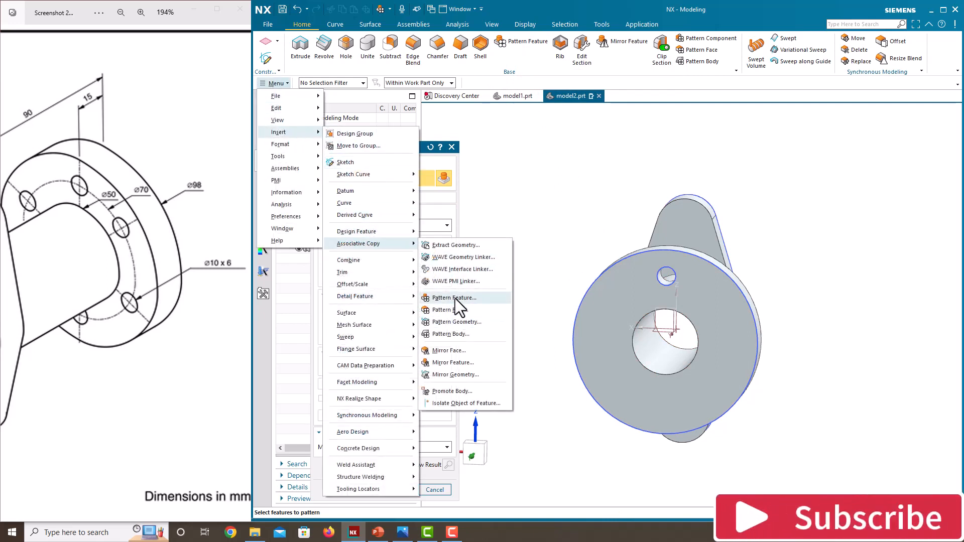
pyautogui.click(454, 298)
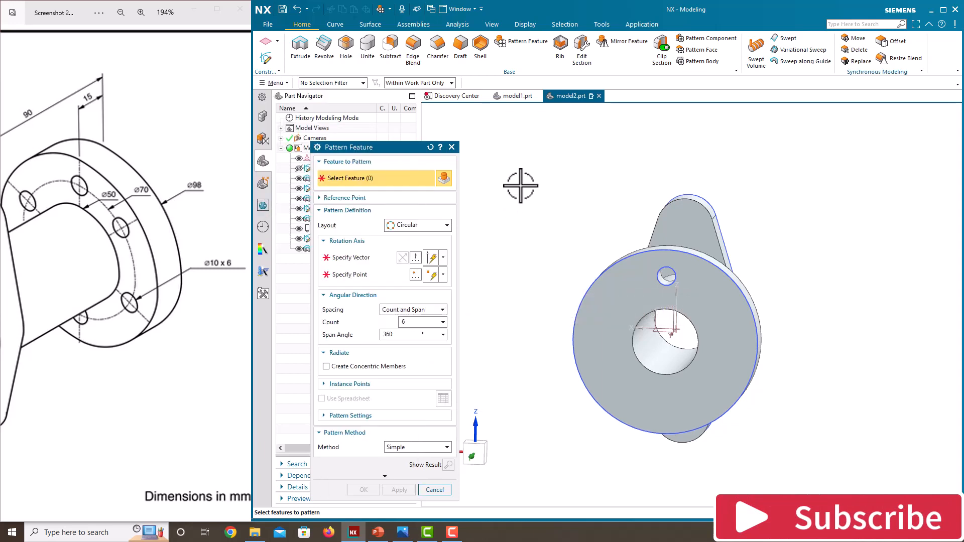
pyautogui.moveTo(399, 146); pyautogui.dragTo(510, 109)
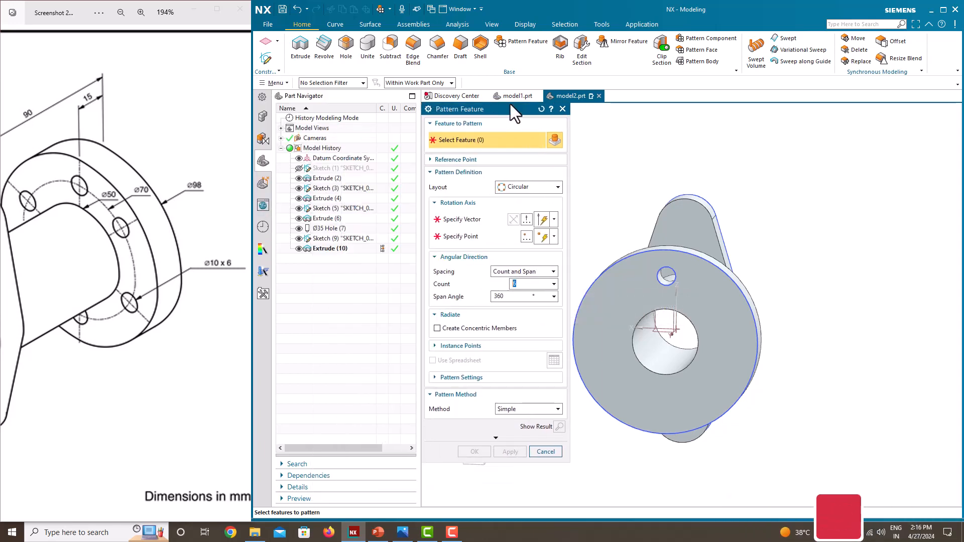
pyautogui.click(338, 246)
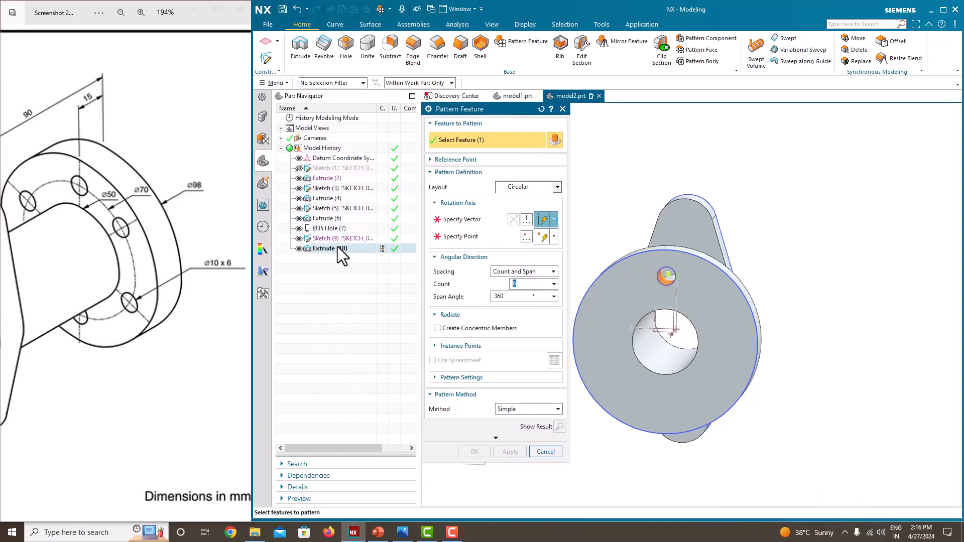
# Set the pattern's rotation axis to the datum axis running along the pipe's centre.
pyautogui.click(466, 221)
pyautogui.moveTo(624, 317); pyautogui.dragTo(679, 306, button='middle')
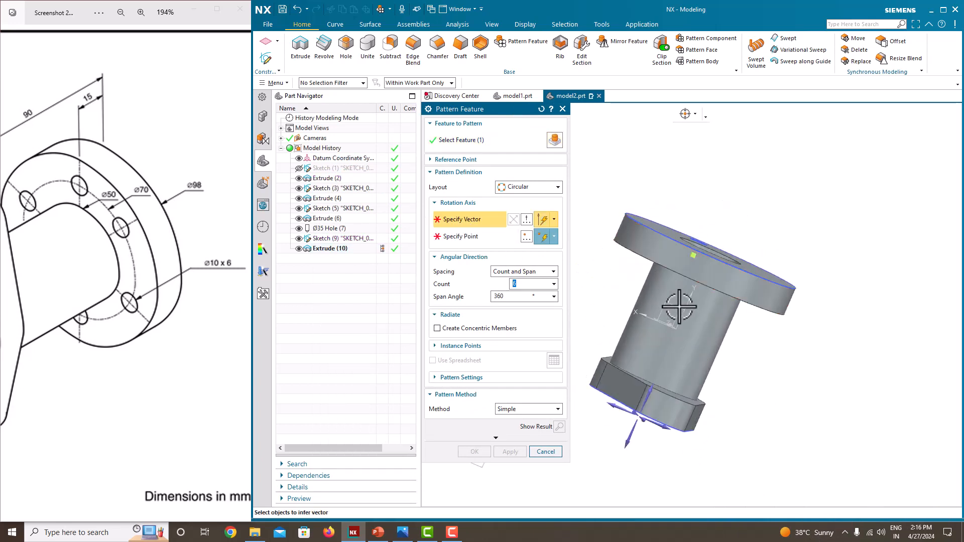
pyautogui.click(691, 294)
pyautogui.press('Home')
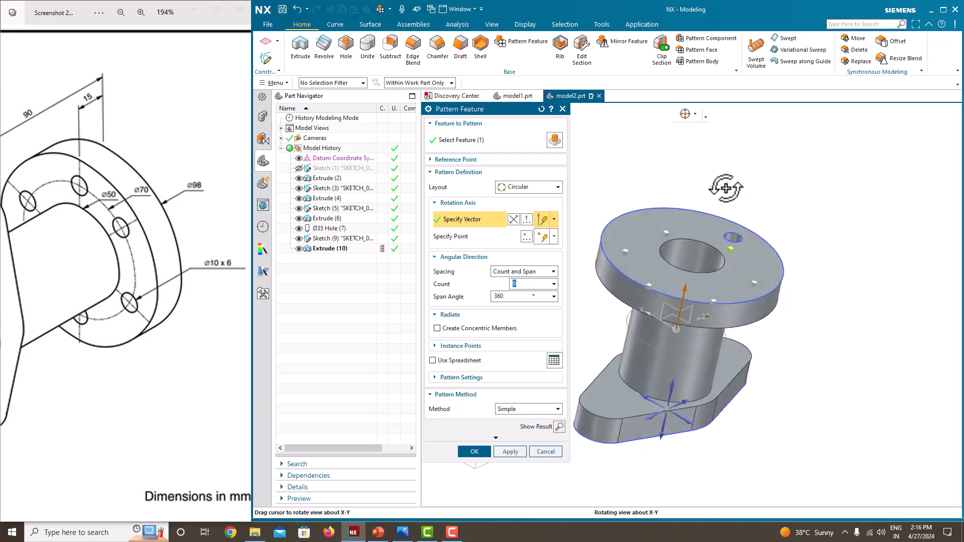
# Create the bolt-hole pattern with Count and Span spacing, a count of 6 and a span angle of 360°.
pyautogui.click(528, 274)
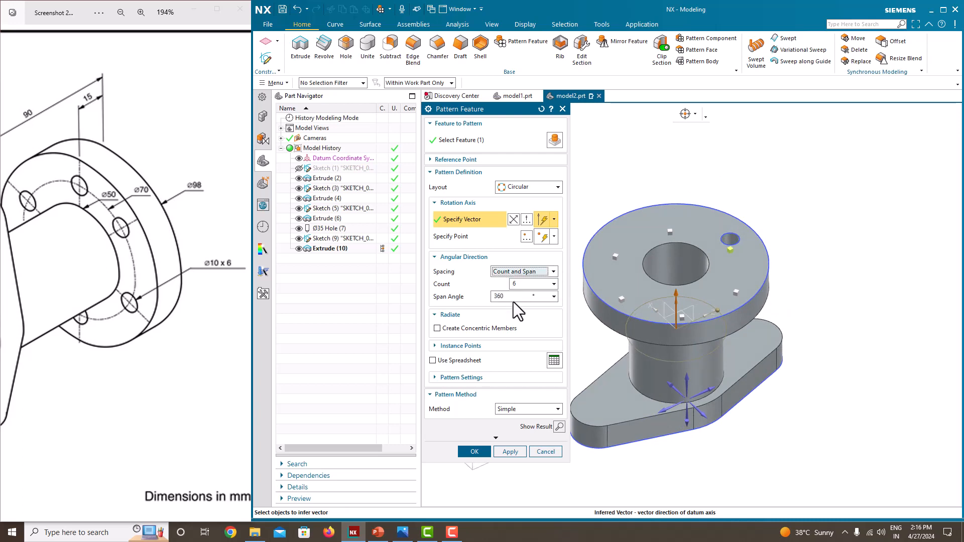
pyautogui.click(512, 297)
pyautogui.click(528, 286)
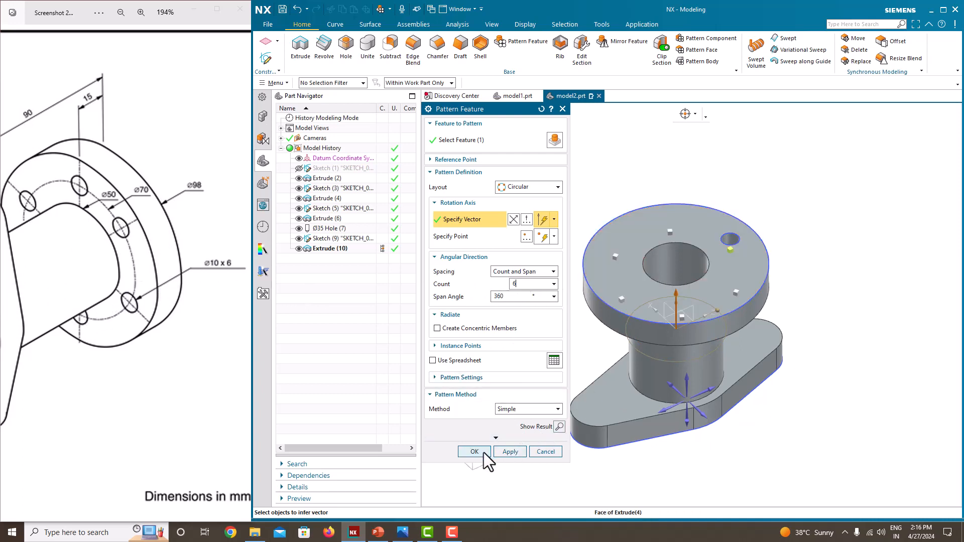
pyautogui.click(509, 452)
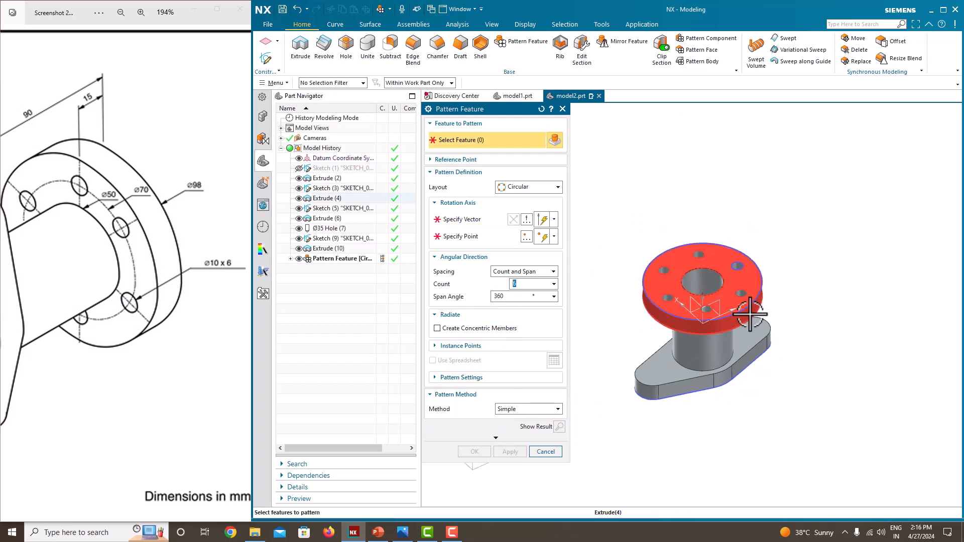
pyautogui.moveTo(750, 316); pyautogui.dragTo(731, 327, button='middle')
pyautogui.click(546, 452)
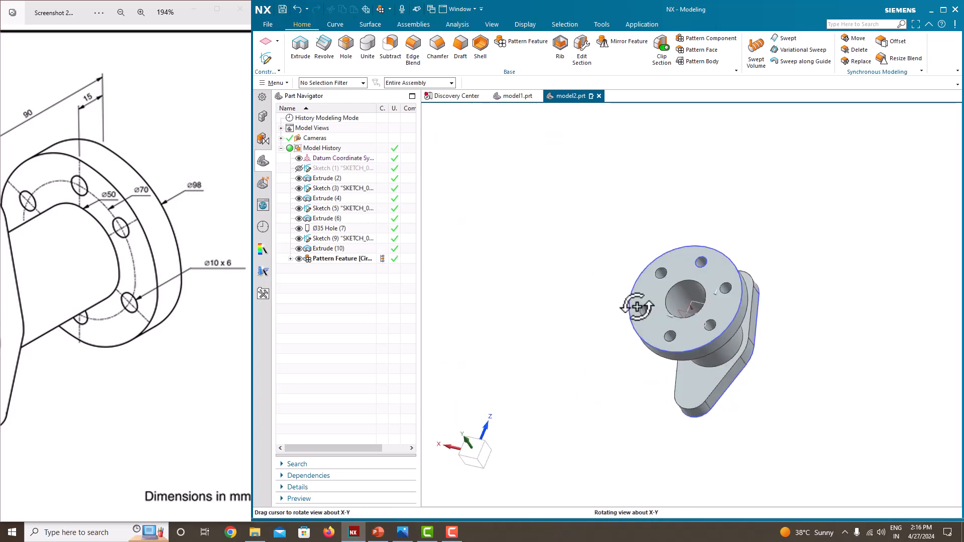
# Hide the bolt-hole sketch and the sketches of the round and oblong flanges.
pyautogui.moveTo(636, 302); pyautogui.dragTo(530, 288, button='middle')
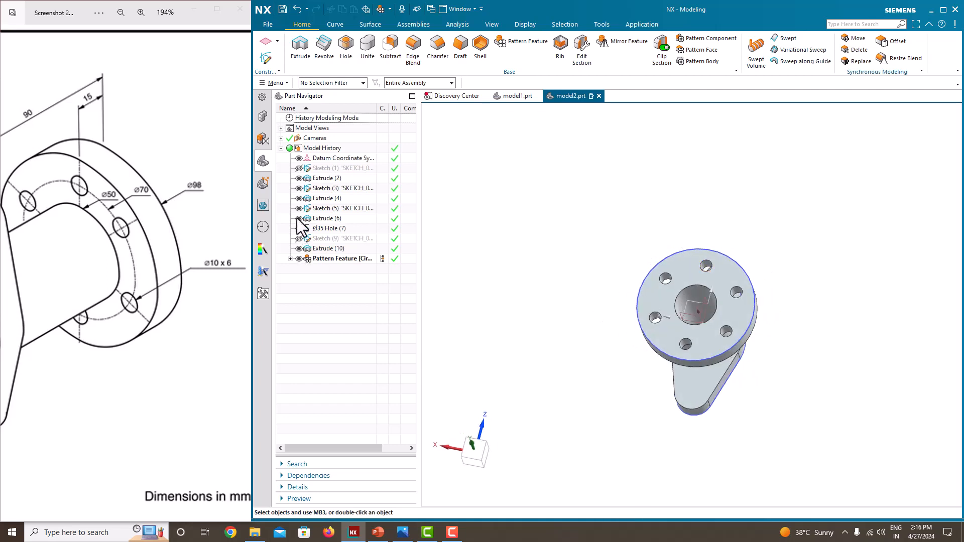
pyautogui.moveTo(561, 224); pyautogui.dragTo(688, 279, button='middle')
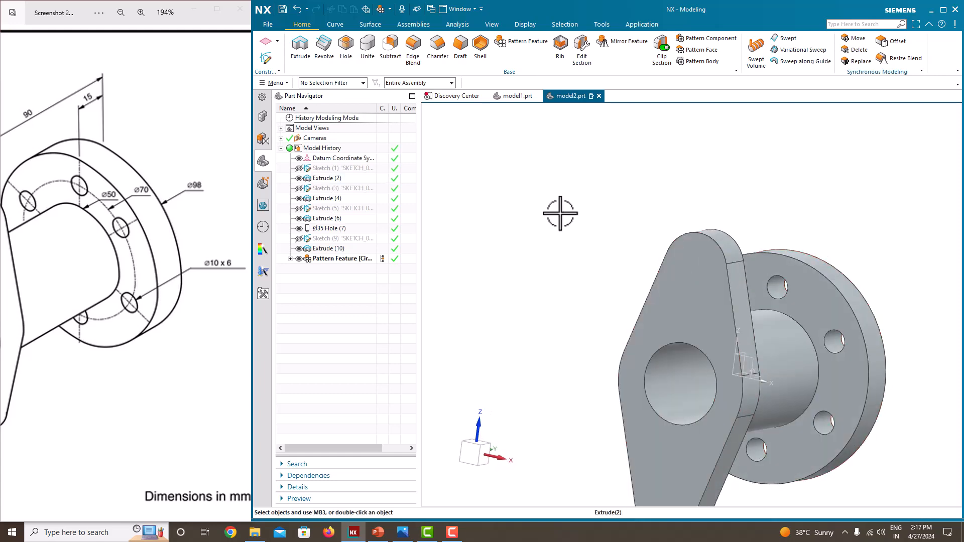
# Start a simple hole, check the oblong flange's hole size in the reference drawing and set the hole diameter to 12 mm.
pyautogui.click(345, 51)
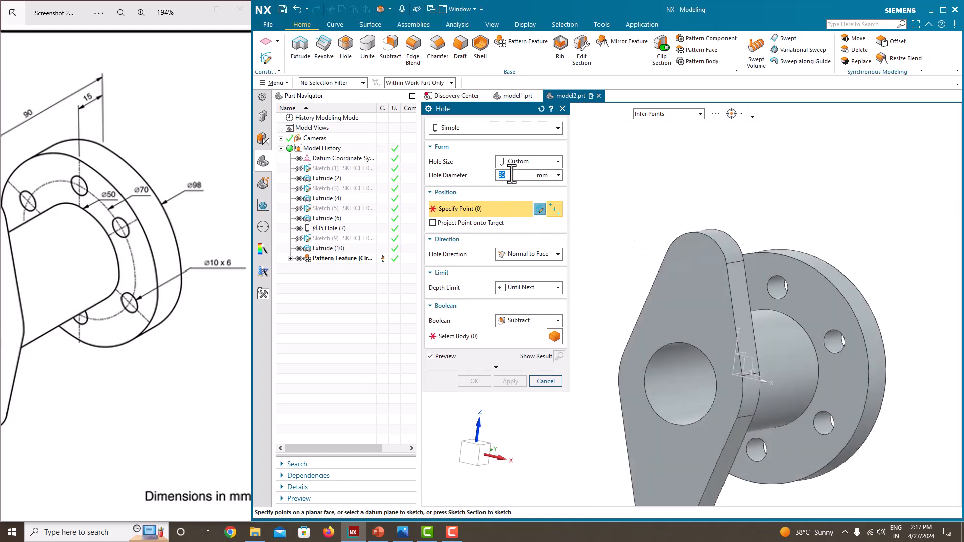
pyautogui.scroll(-3, 113, 324)
pyautogui.scroll(2, 113, 324)
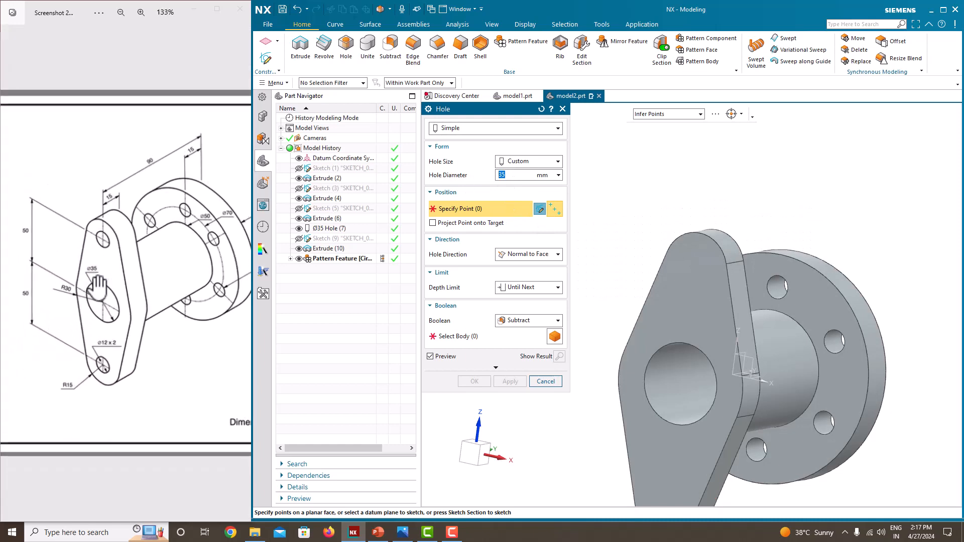
pyautogui.scroll(-3, 120, 374)
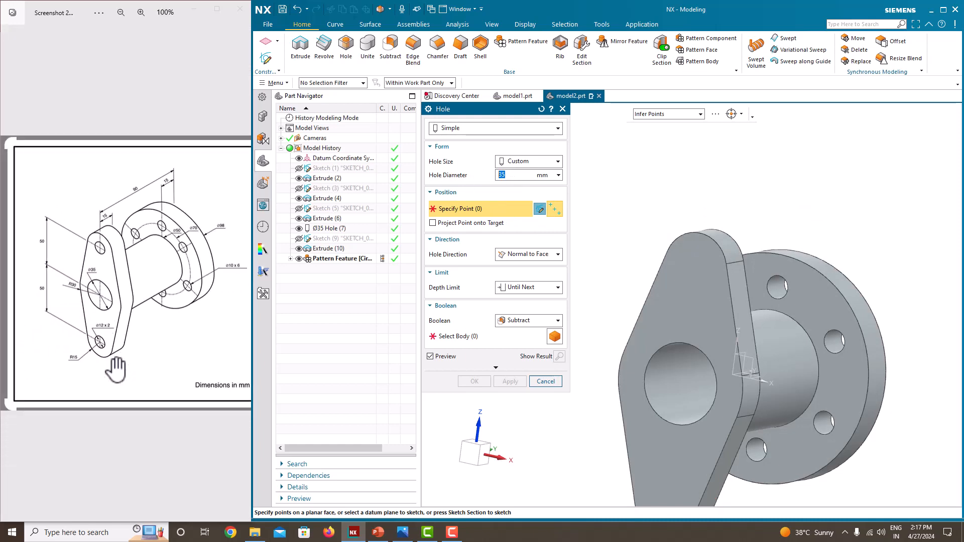
pyautogui.scroll(1, 108, 336)
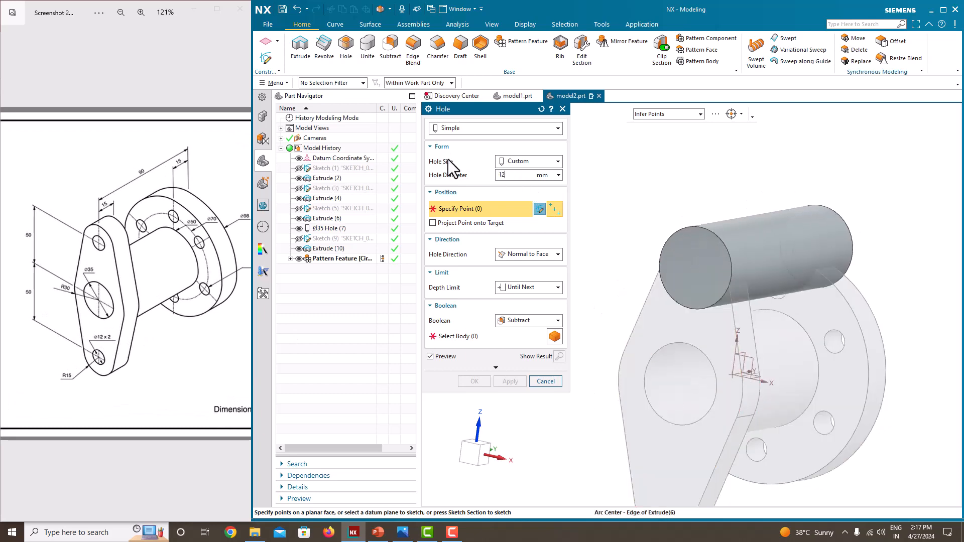
pyautogui.press('Return')
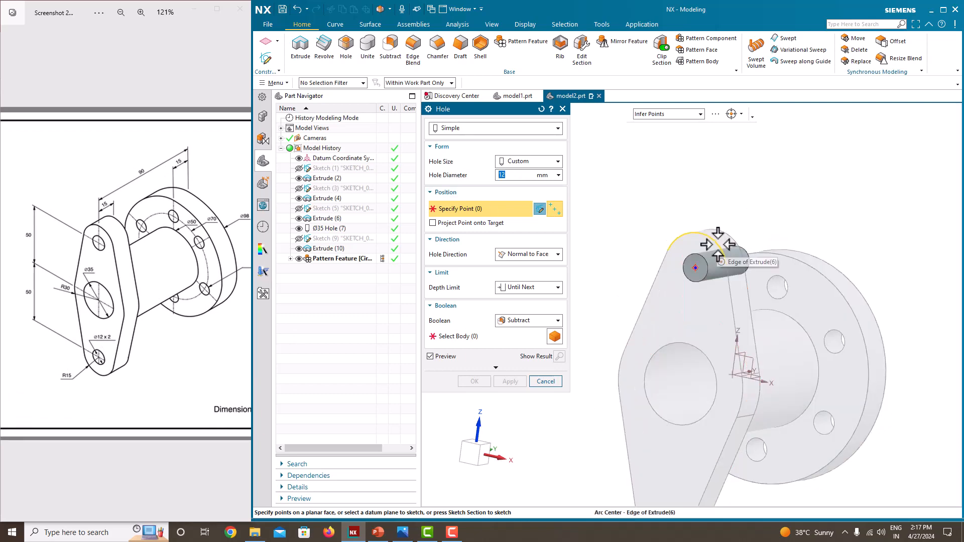
# Cut the 12 mm holes at the centres of the oblong flange's upper and lower end arcs with the Until Next depth limit.
pyautogui.click(718, 245)
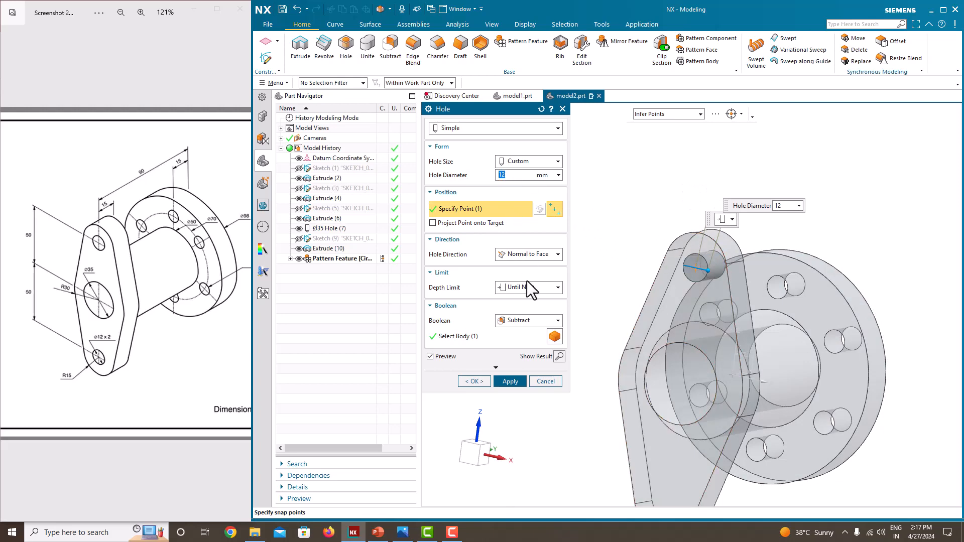
pyautogui.scroll(-3, 629, 284)
pyautogui.scroll(3, 643, 408)
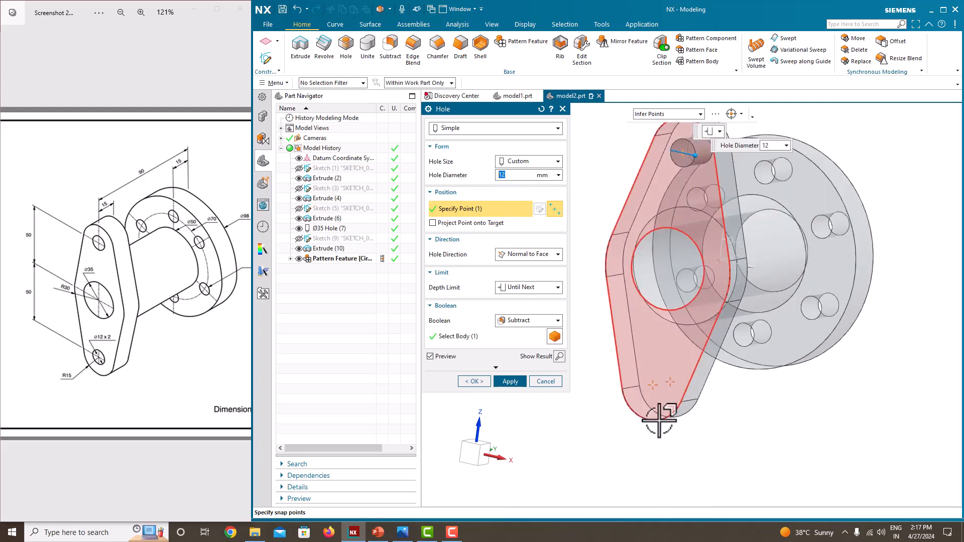
pyautogui.click(662, 414)
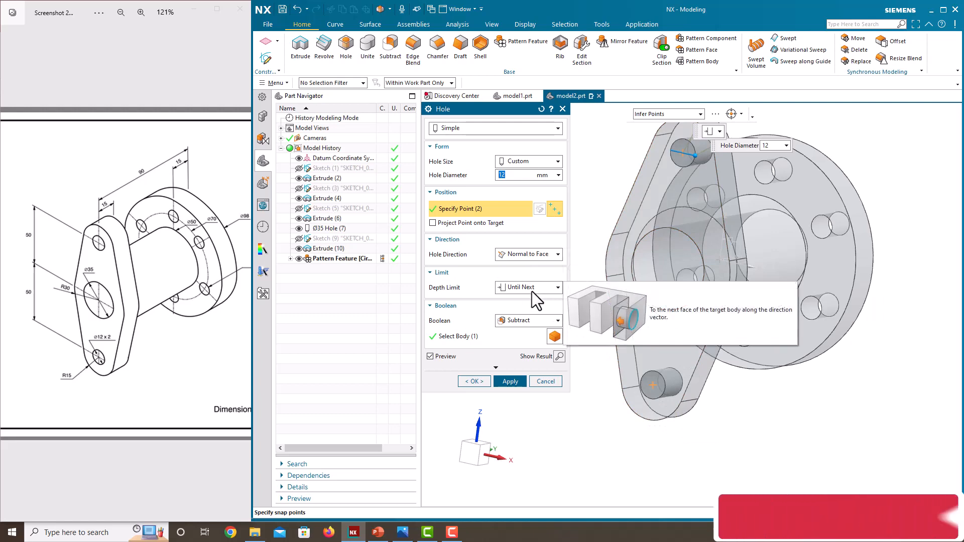
pyautogui.click(475, 383)
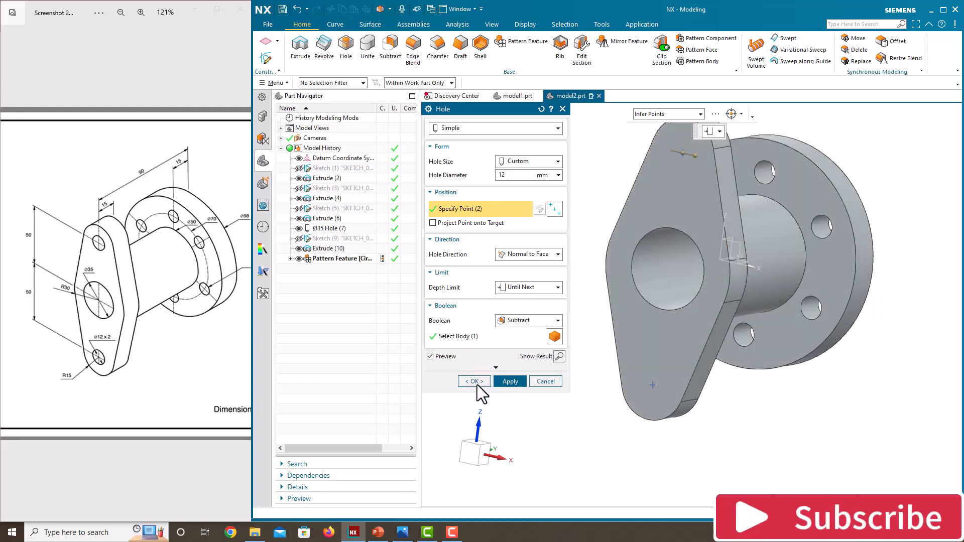
# Examine the part from several sides and compare its flanges and holes with the reference drawing.
pyautogui.moveTo(609, 318); pyautogui.dragTo(610, 233, button='middle')
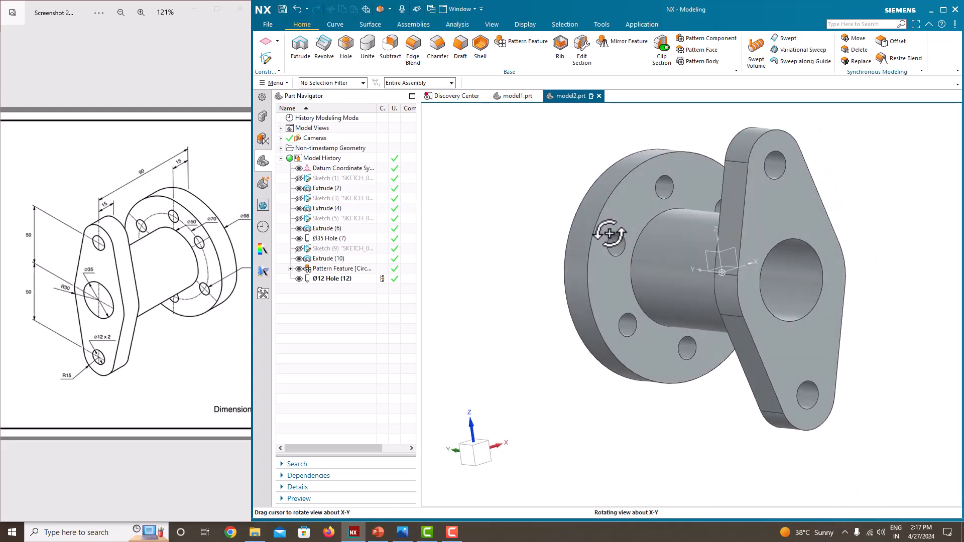
pyautogui.moveTo(198, 304); pyautogui.dragTo(133, 301)
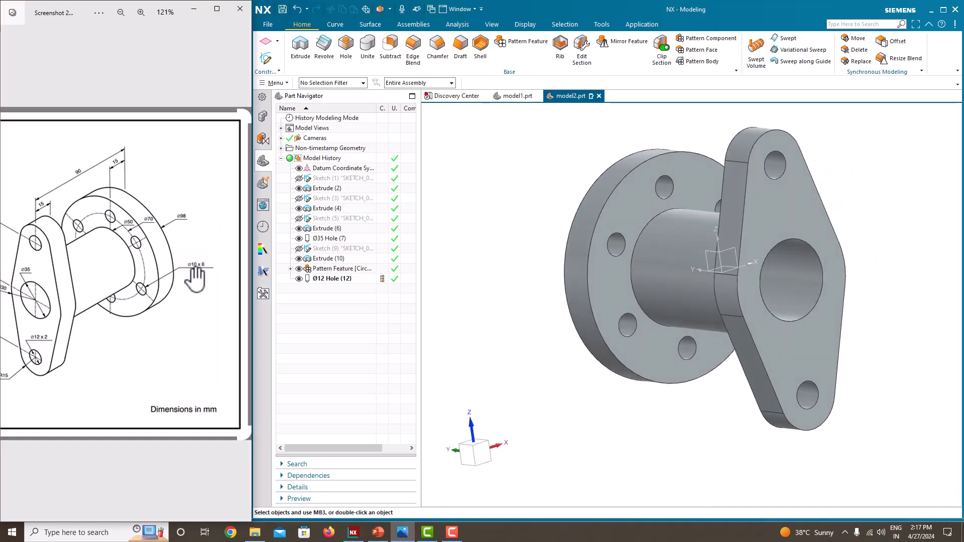
pyautogui.scroll(3, 98, 374)
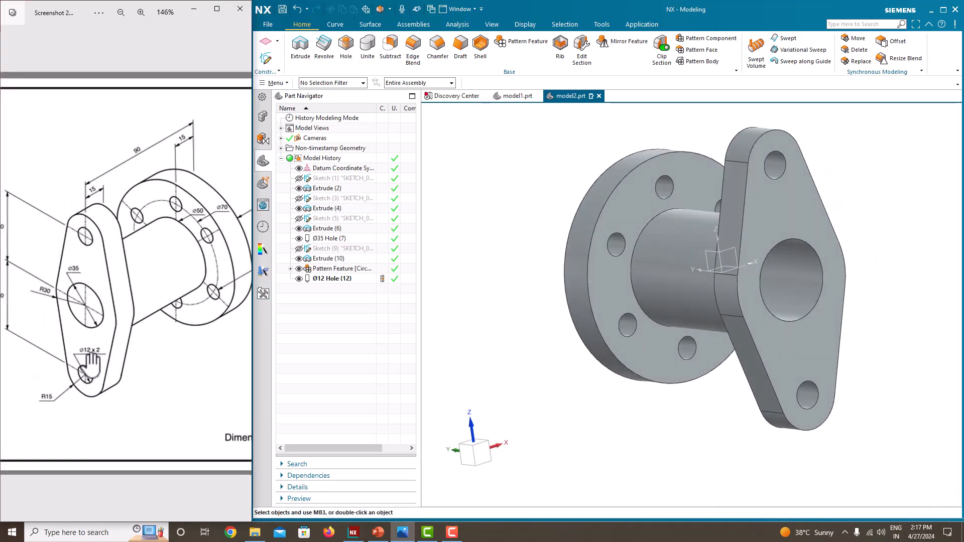
pyautogui.moveTo(564, 297)
pyautogui.mouseDown(button='middle')
pyautogui.moveTo(658, 292)
pyautogui.moveTo(562, 308)
pyautogui.mouseUp(button='middle')
pyautogui.scroll(2, 584, 319)
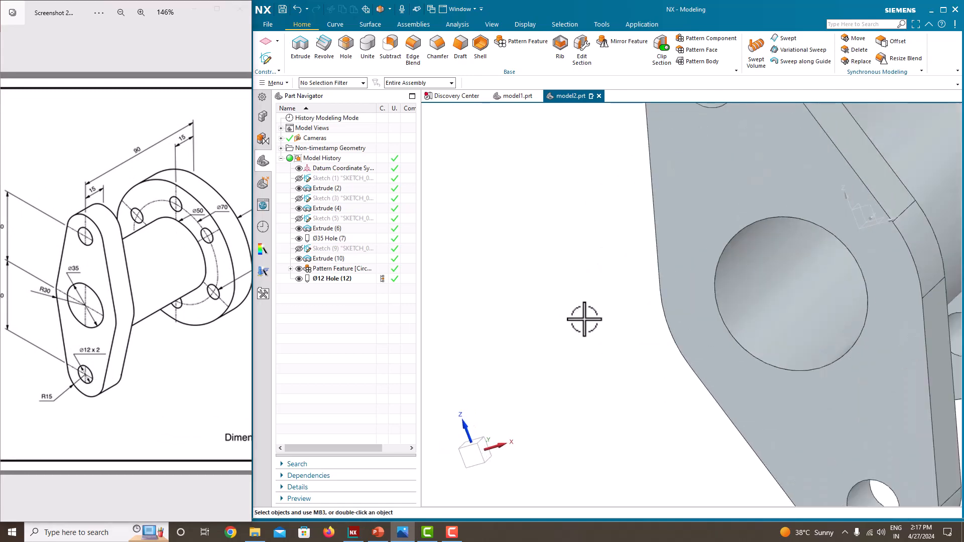
pyautogui.scroll(-4, 584, 319)
pyautogui.moveTo(623, 306); pyautogui.dragTo(597, 332, button='middle')
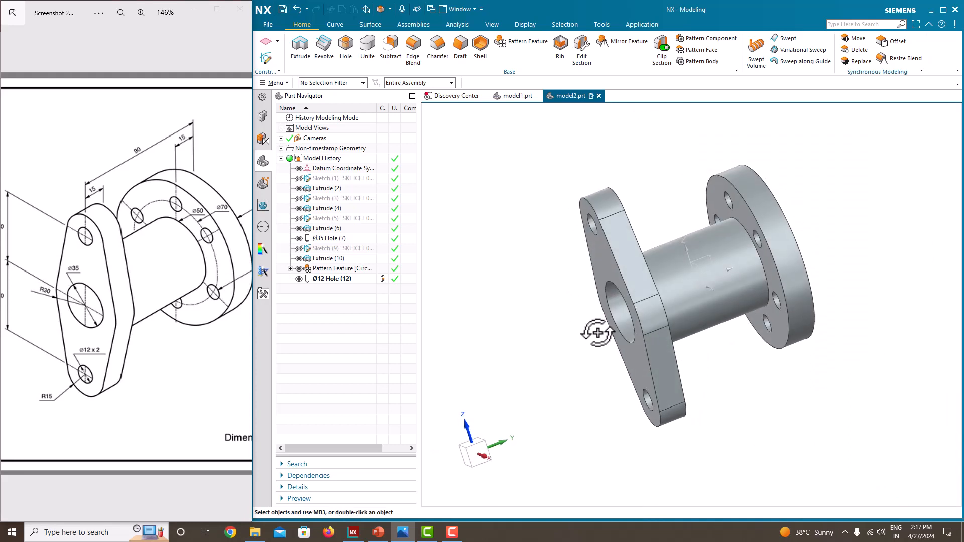
pyautogui.moveTo(644, 214)
pyautogui.mouseDown(button='middle')
pyautogui.moveTo(683, 213)
pyautogui.moveTo(632, 218)
pyautogui.moveTo(675, 220)
pyautogui.moveTo(647, 211)
pyautogui.moveTo(651, 219)
pyautogui.mouseUp(button='middle')
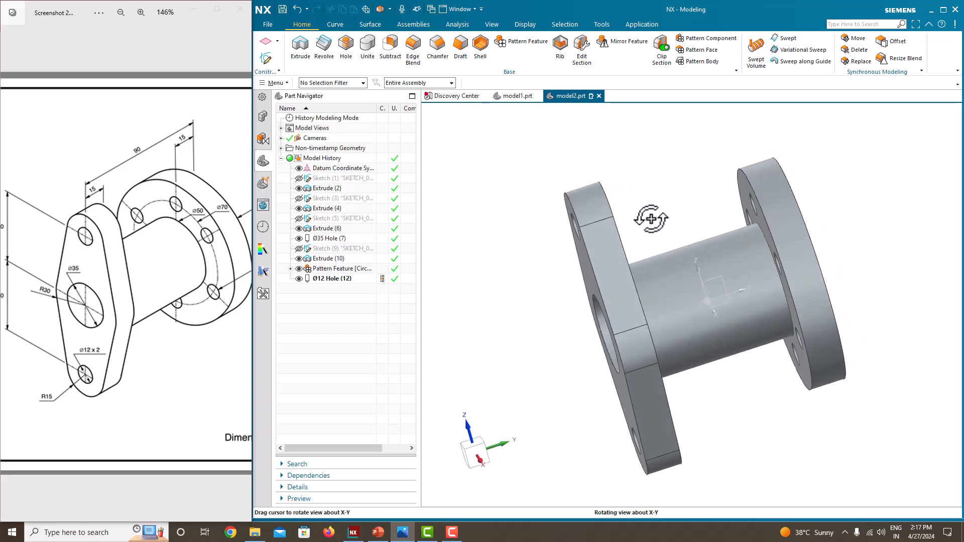